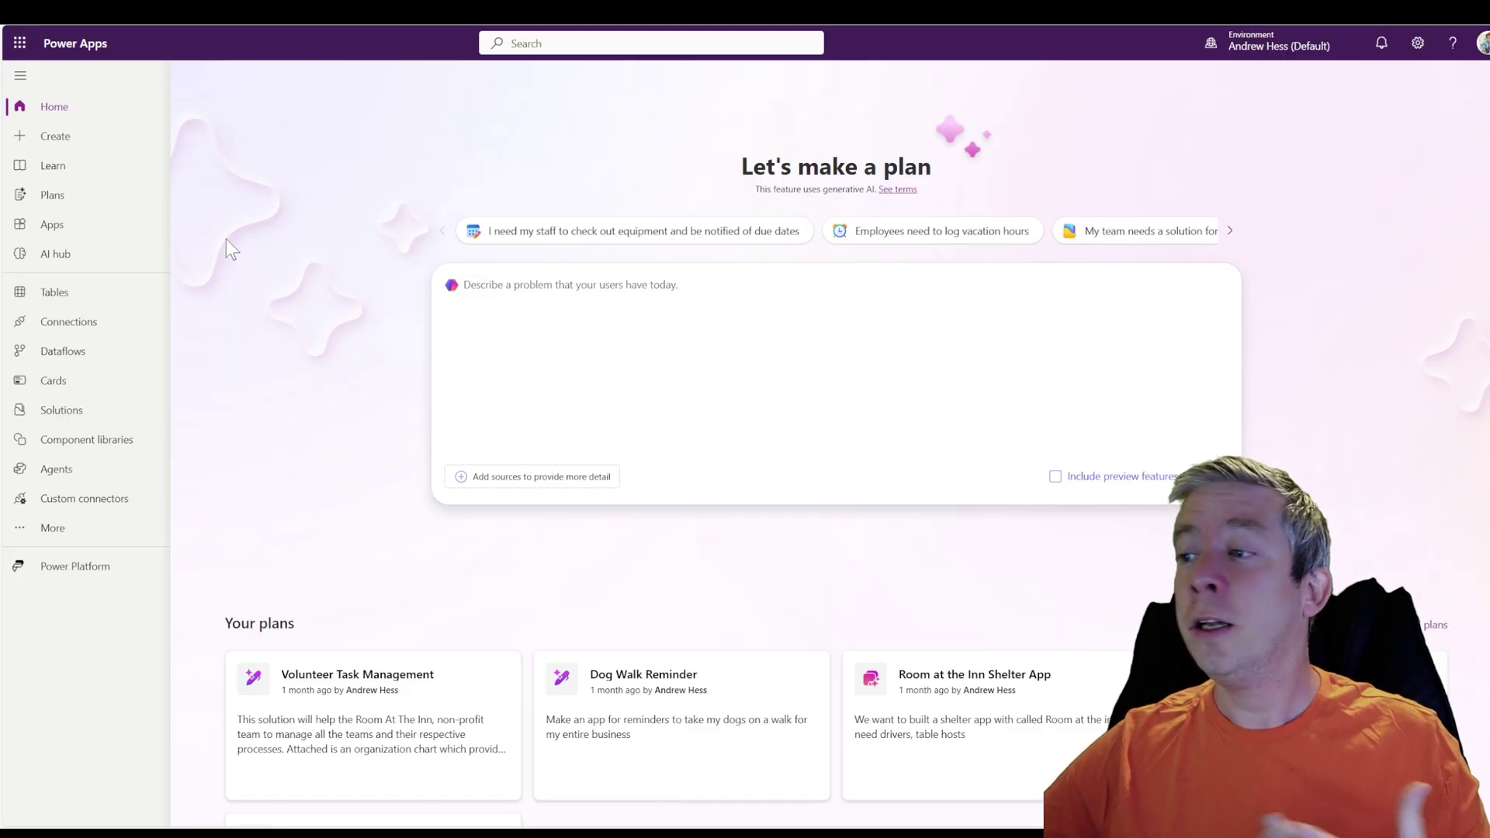
Step: Turn on 'Include preview features' and scroll through the Equipment Inventory Manager plan
left_click(1055, 476)
scroll(1059, 485, "down", 1)
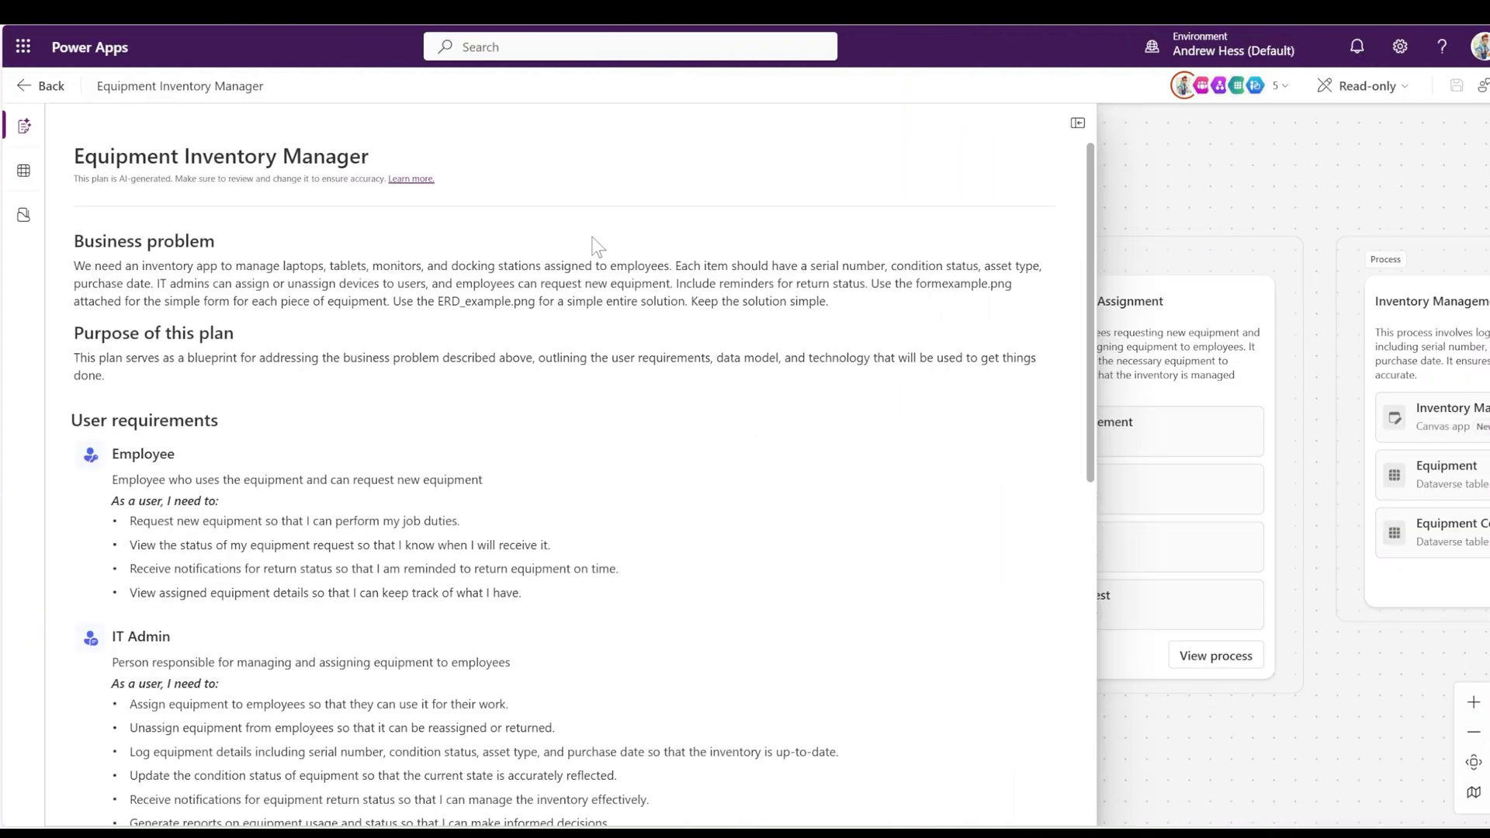
scroll(582, 271, "down", 4)
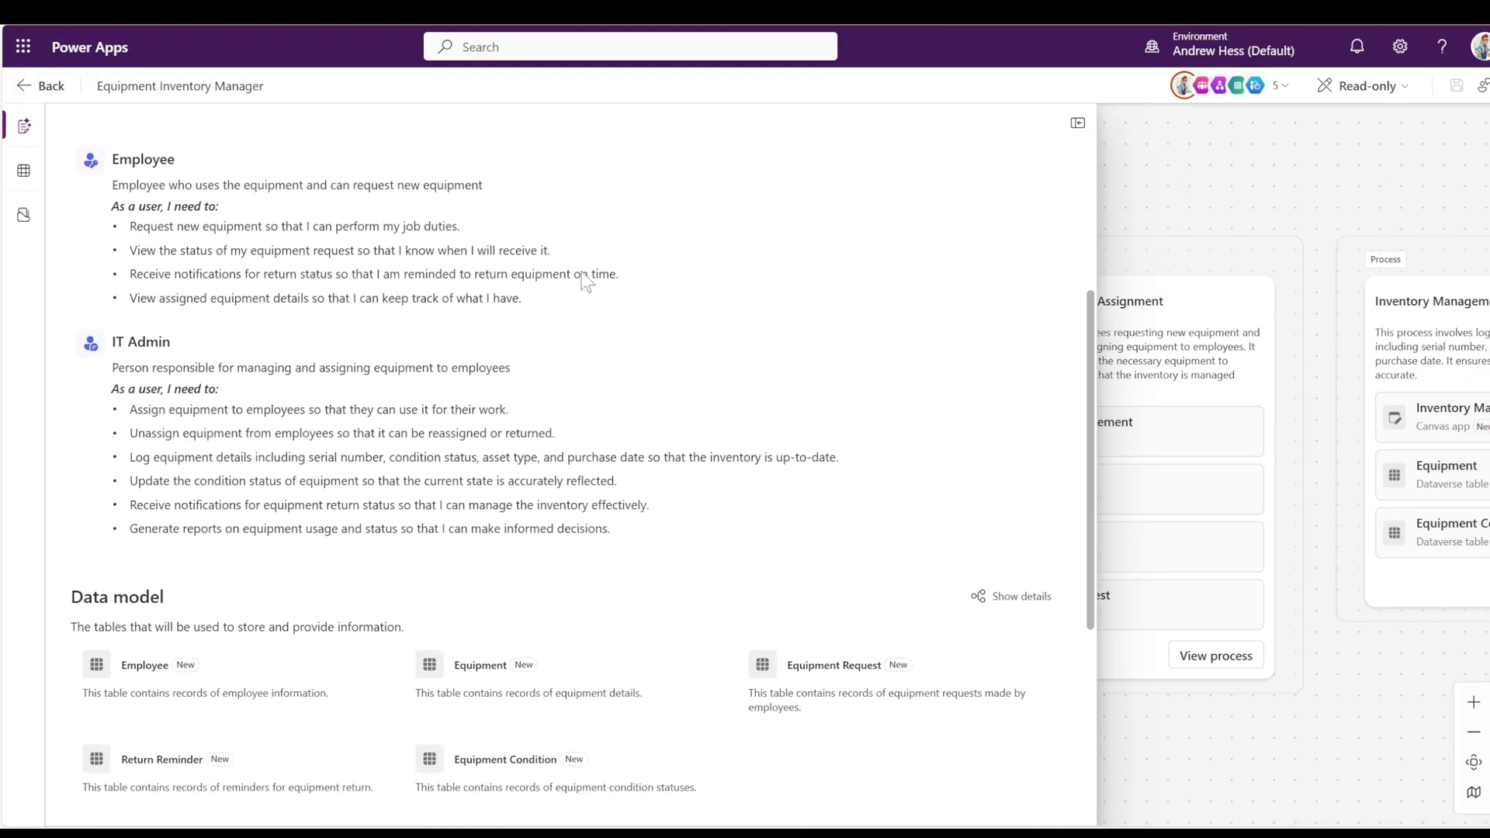
scroll(582, 273, "down", 3)
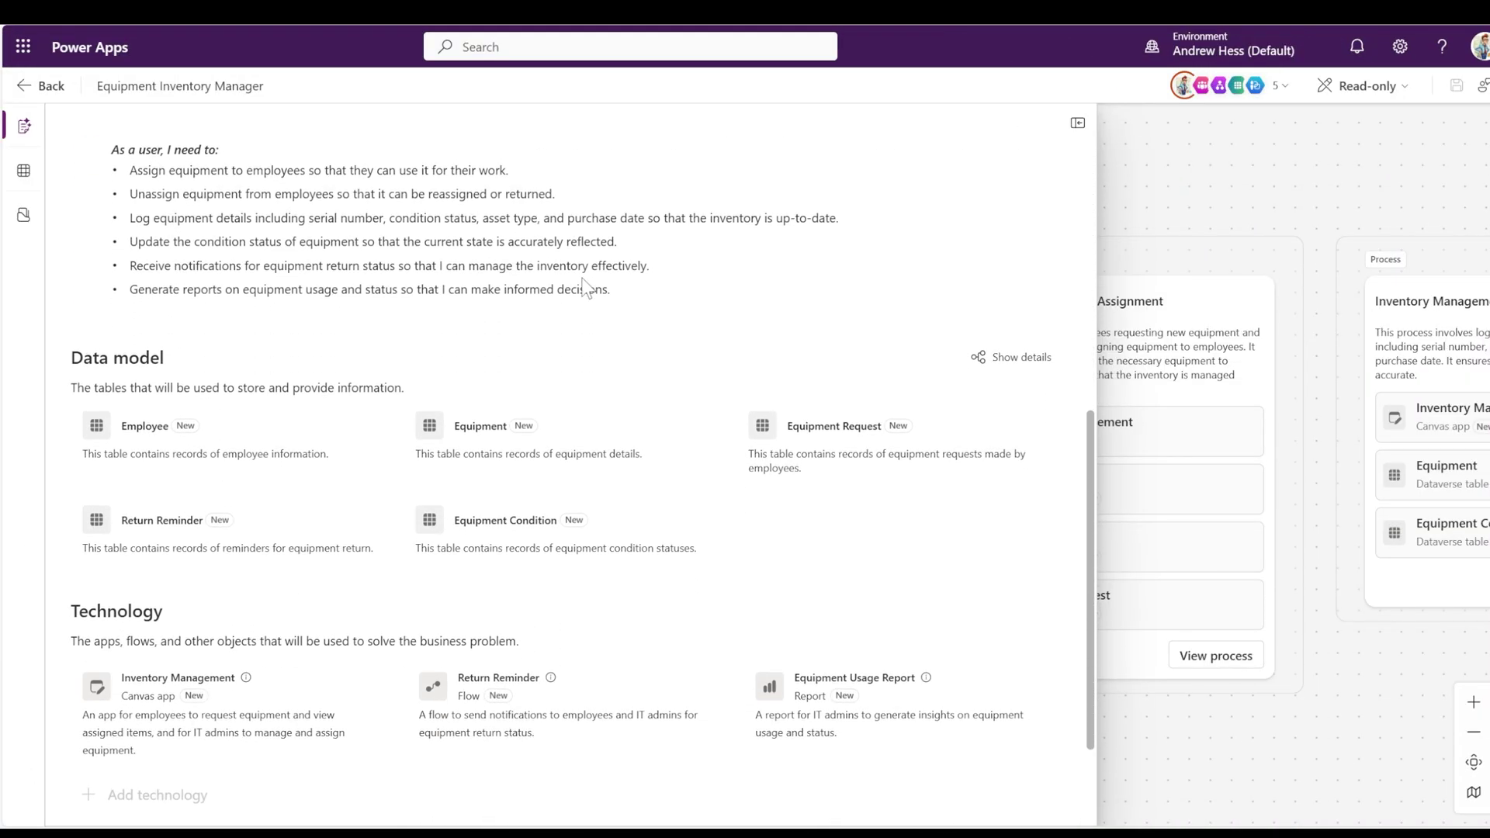
scroll(586, 289, "down", 2)
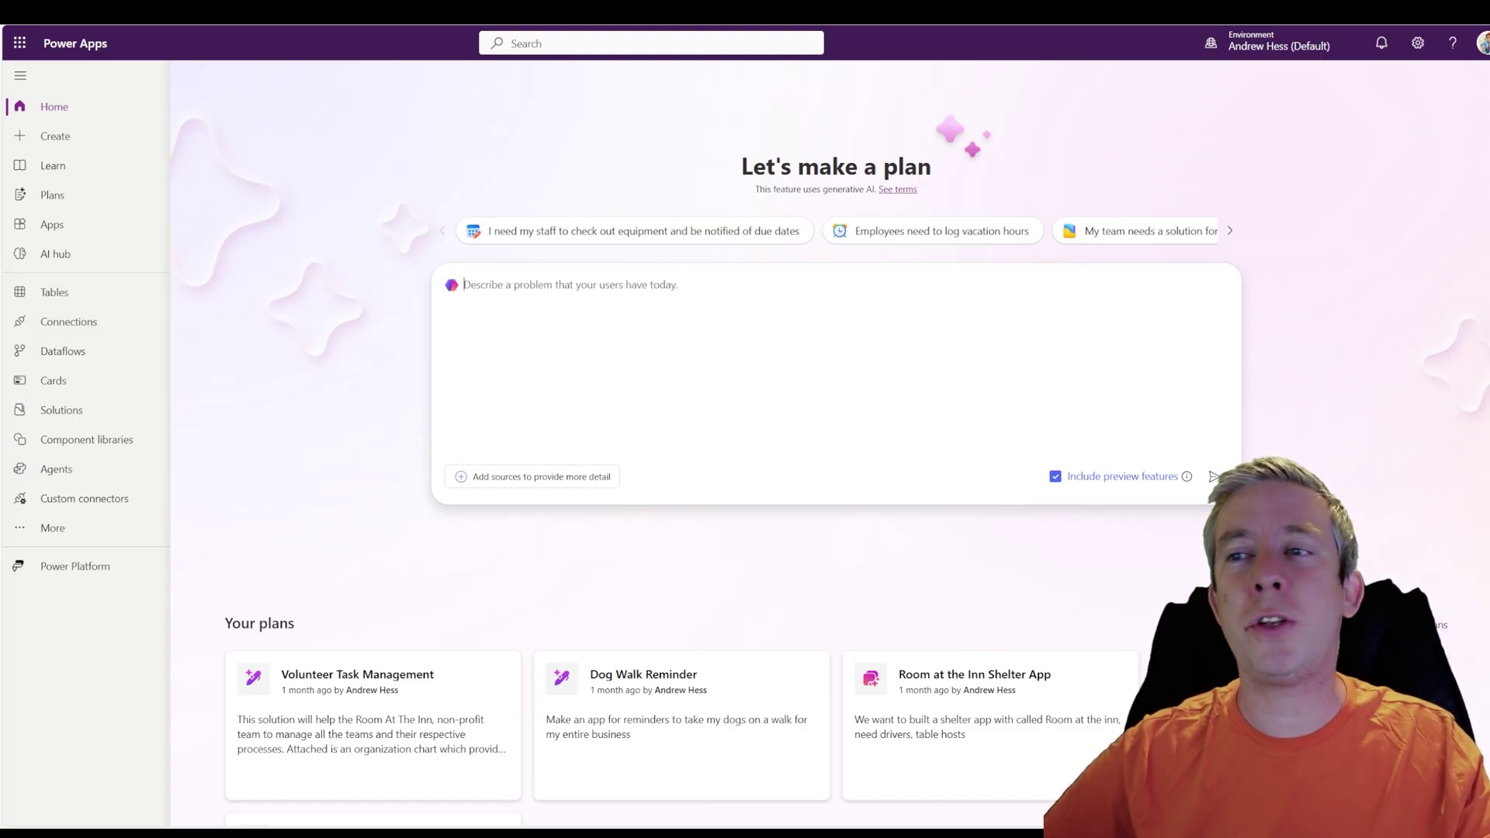
Step: Paste the inventory app description, changing 'and other tech equipment' to 'monitors, and docking stations'
type("We need an inventory app to manage laptops, tablets, and other tech equipment assigned to employees. Each item should have a serial number, condition status, asset type, purchase date, and warranty expiration. IT admins can assign or unassign devices to users, and employees can request new equipment. Include reminders for warranty expiration and tracking of return status.")
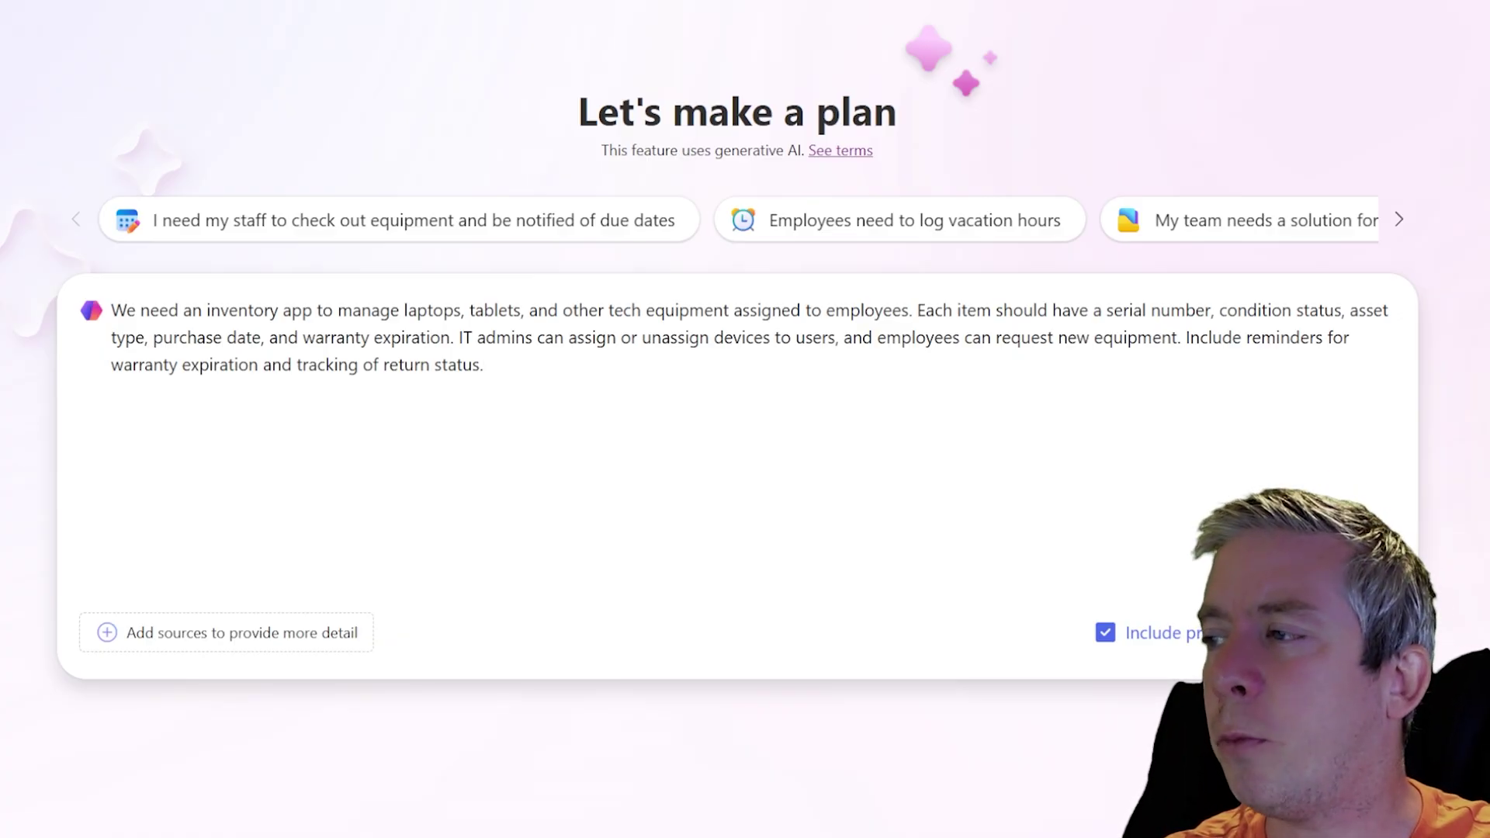
left_click_drag(736, 310, 530, 310)
key("BackSpace")
type("monitors and")
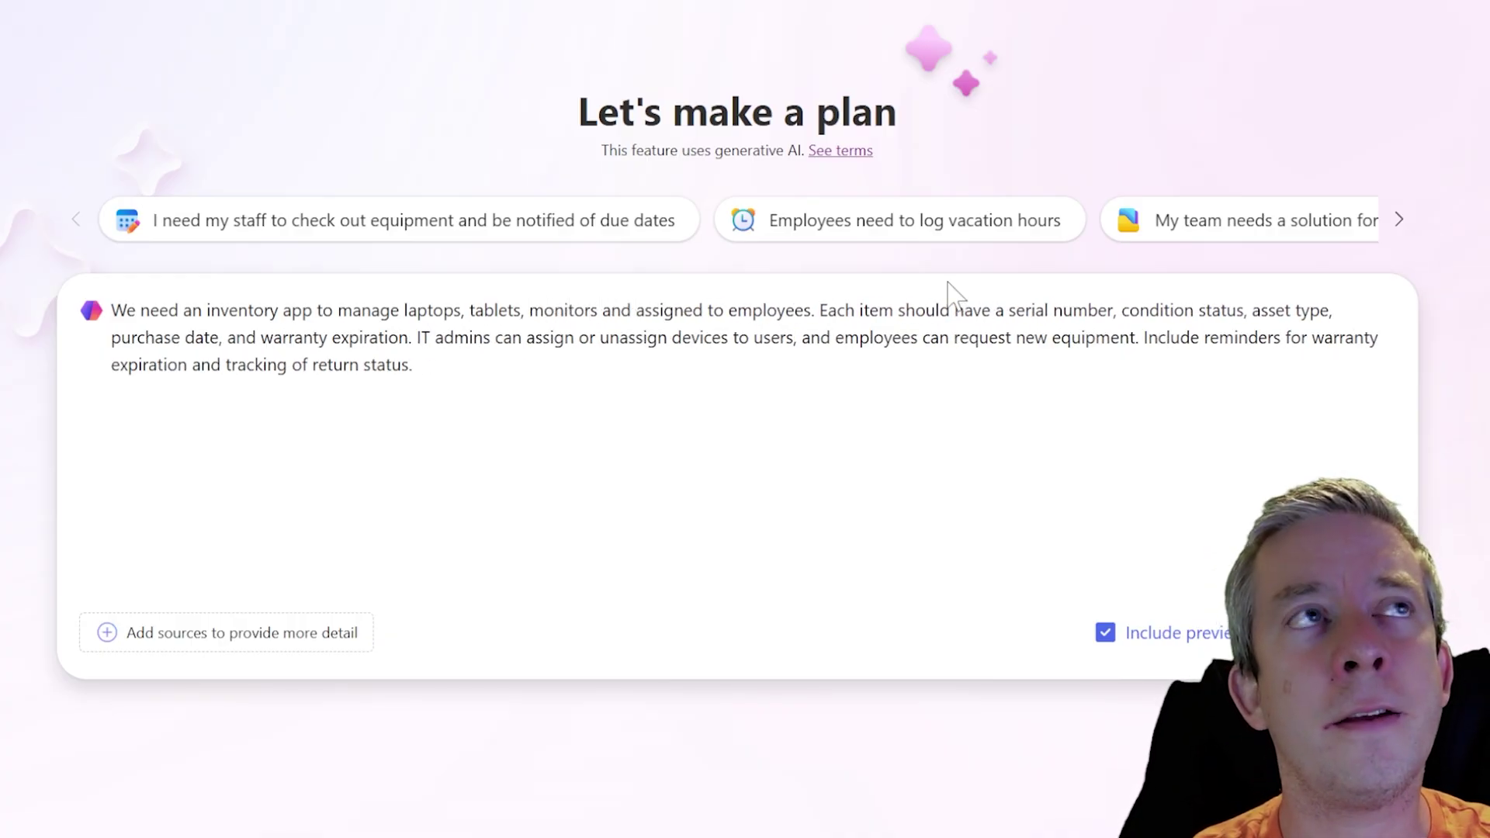
key("BackSpace")
key("BackSpace")
key("BackSpace")
key("BackSpace")
key("BackSpace")
type(", and d")
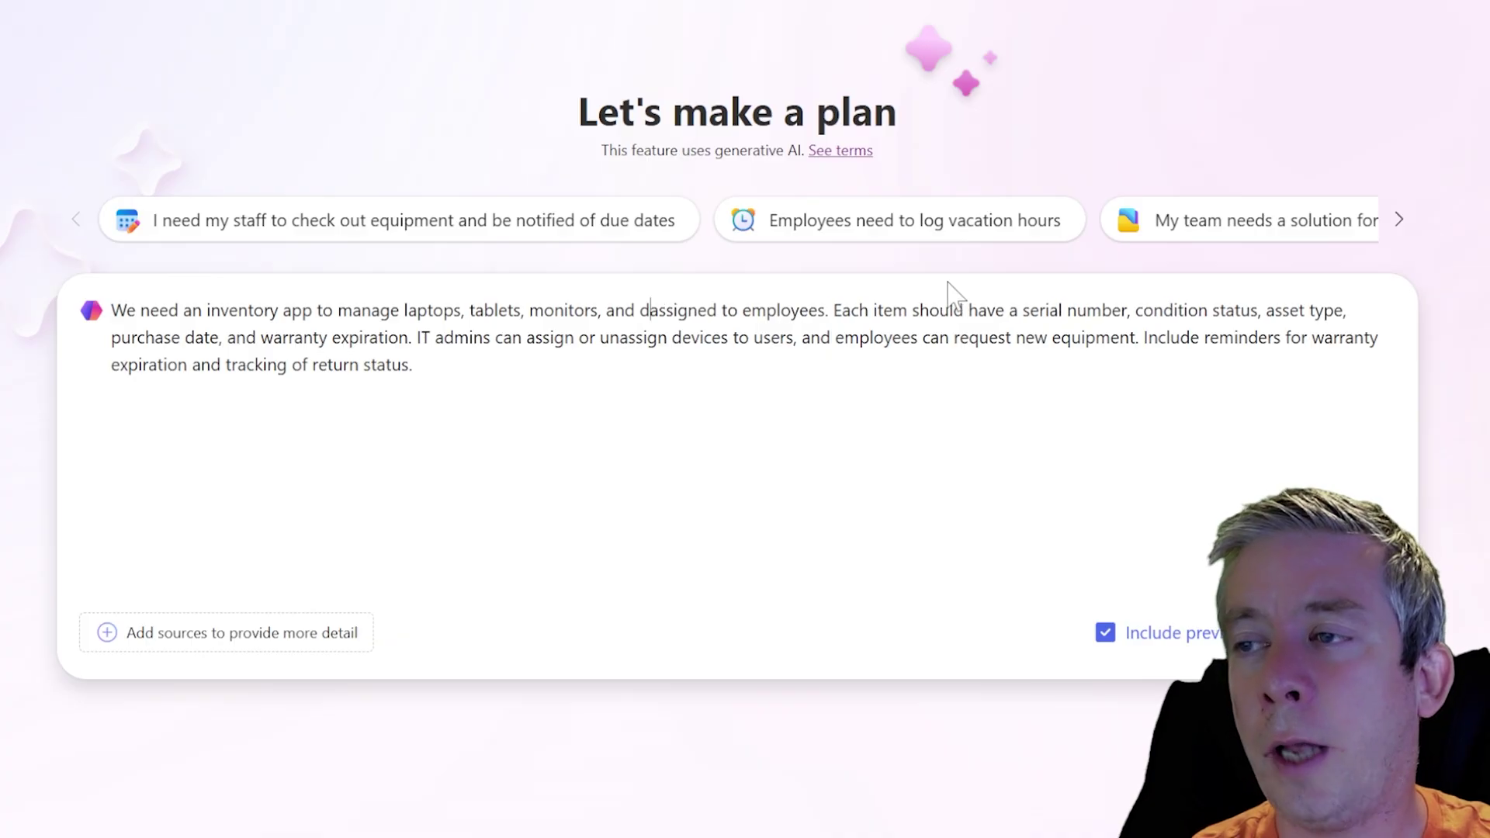
type("ocking stations")
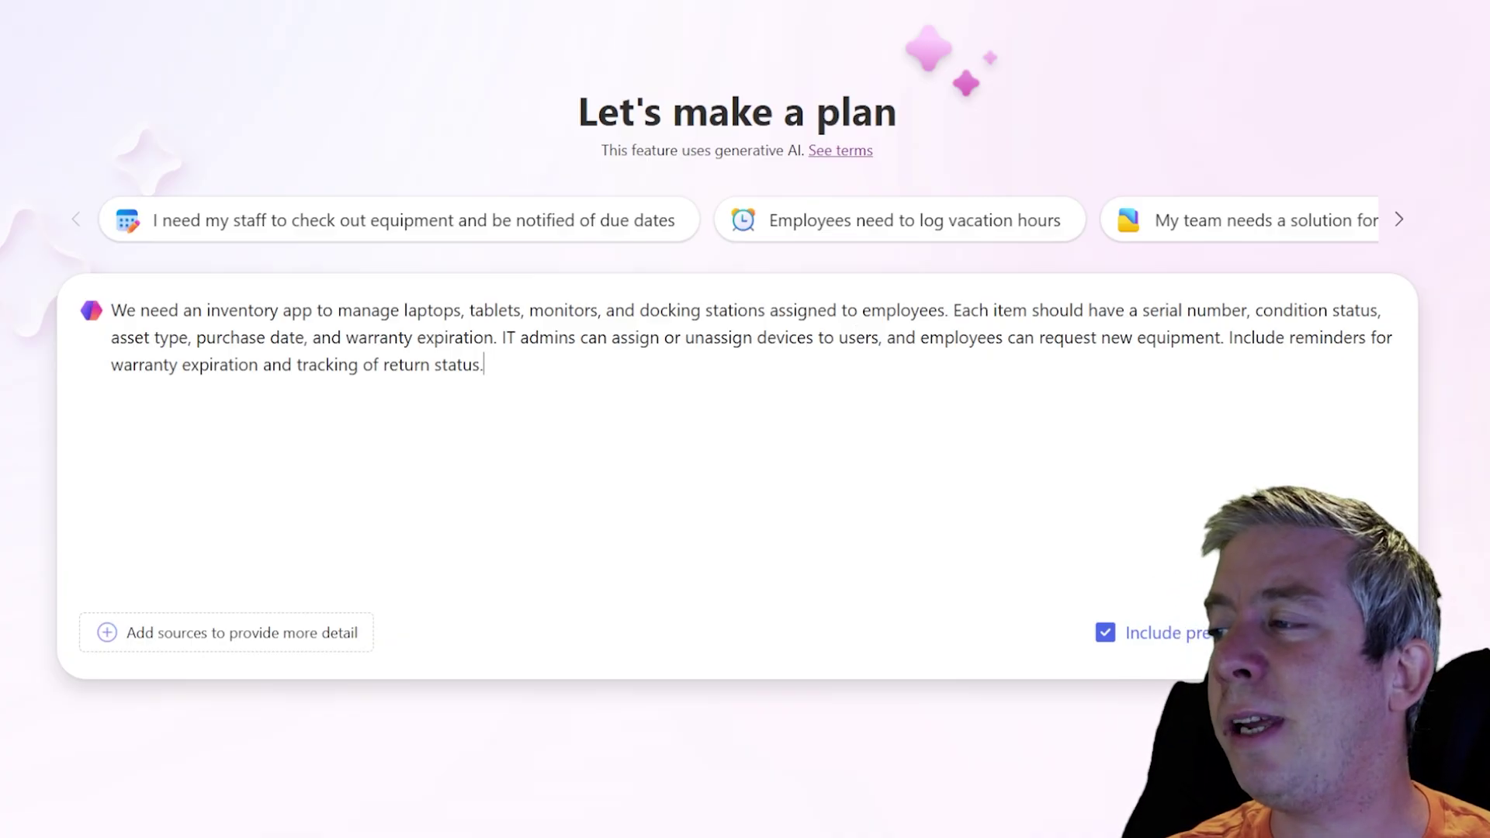
left_click_drag(483, 364, 1228, 337)
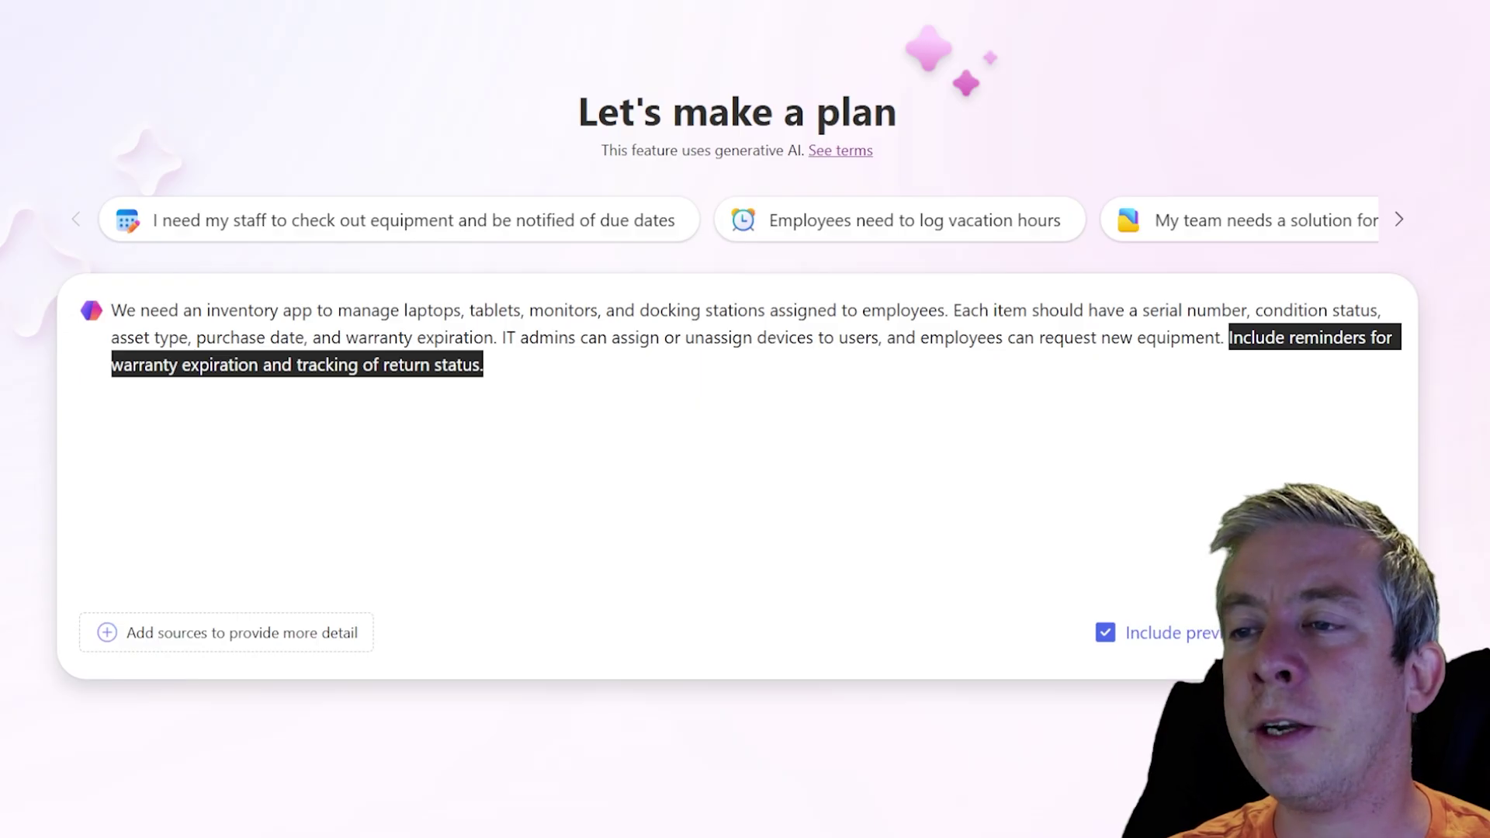
left_click(484, 365)
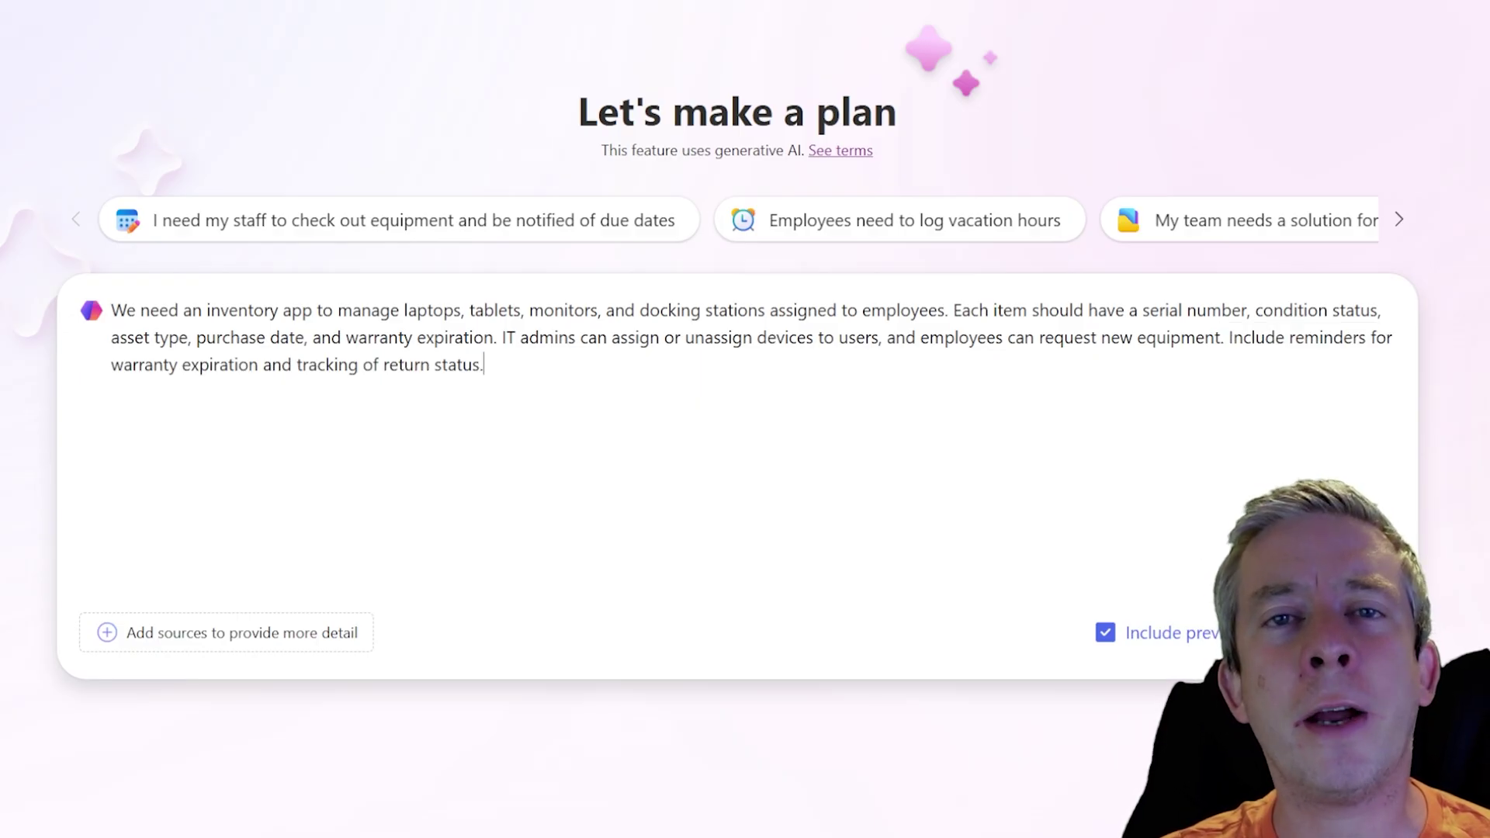
left_click_drag(483, 365, 1228, 338)
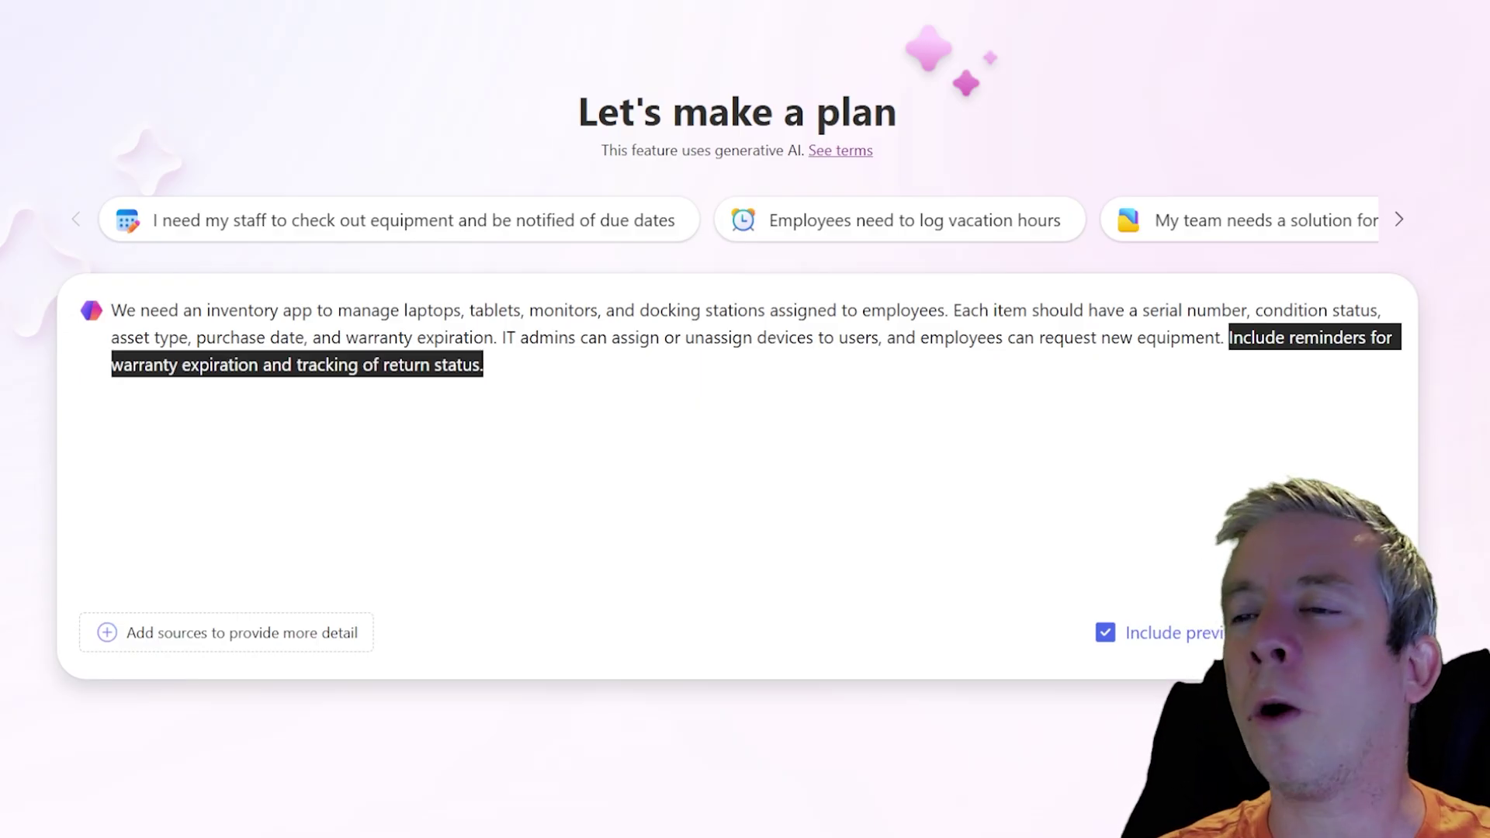
left_click(483, 365)
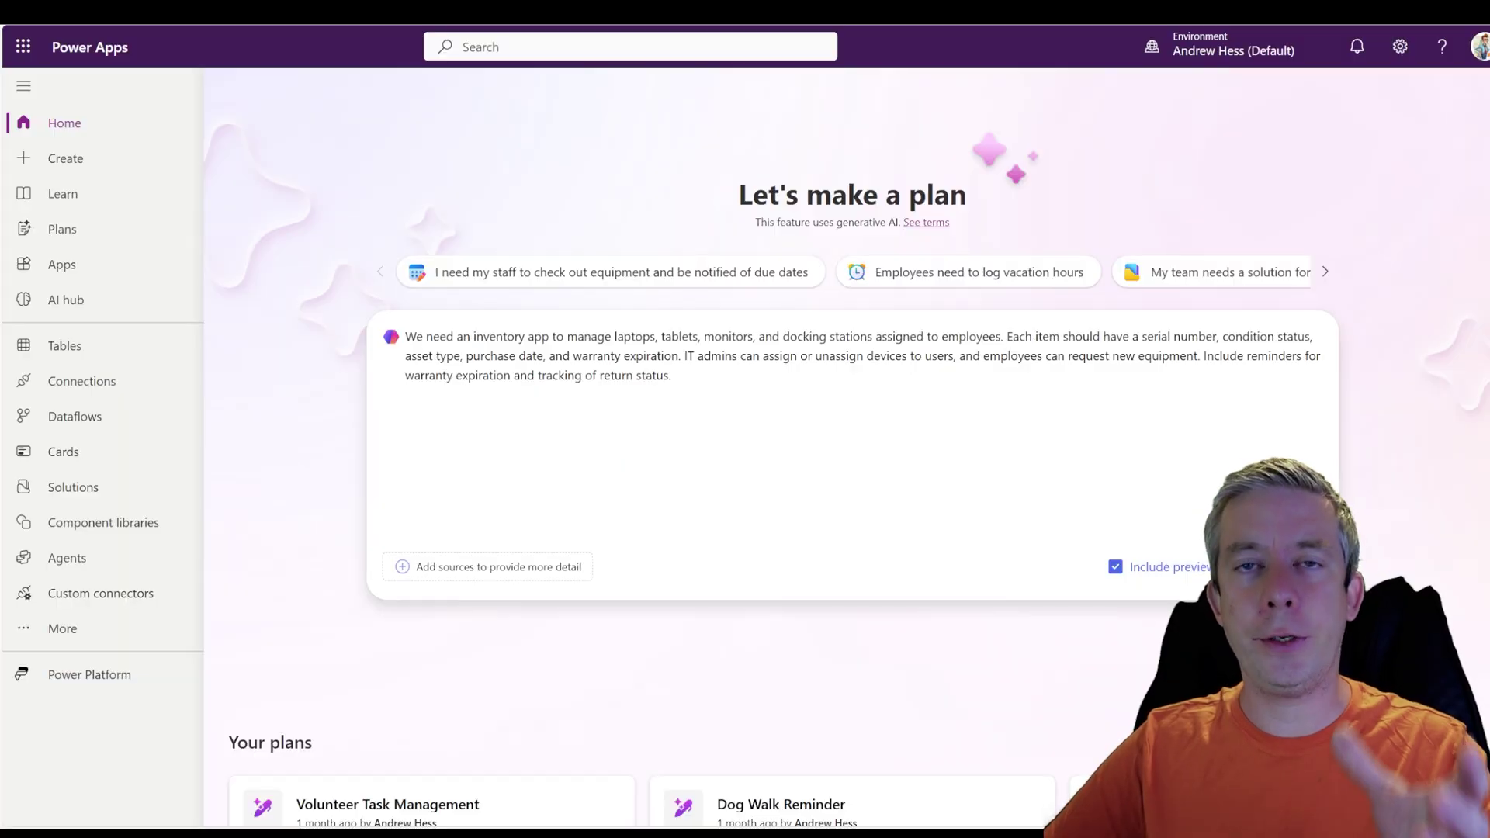
Step: Submit the description and scroll through the generated requirements and equipment processes
key("Return")
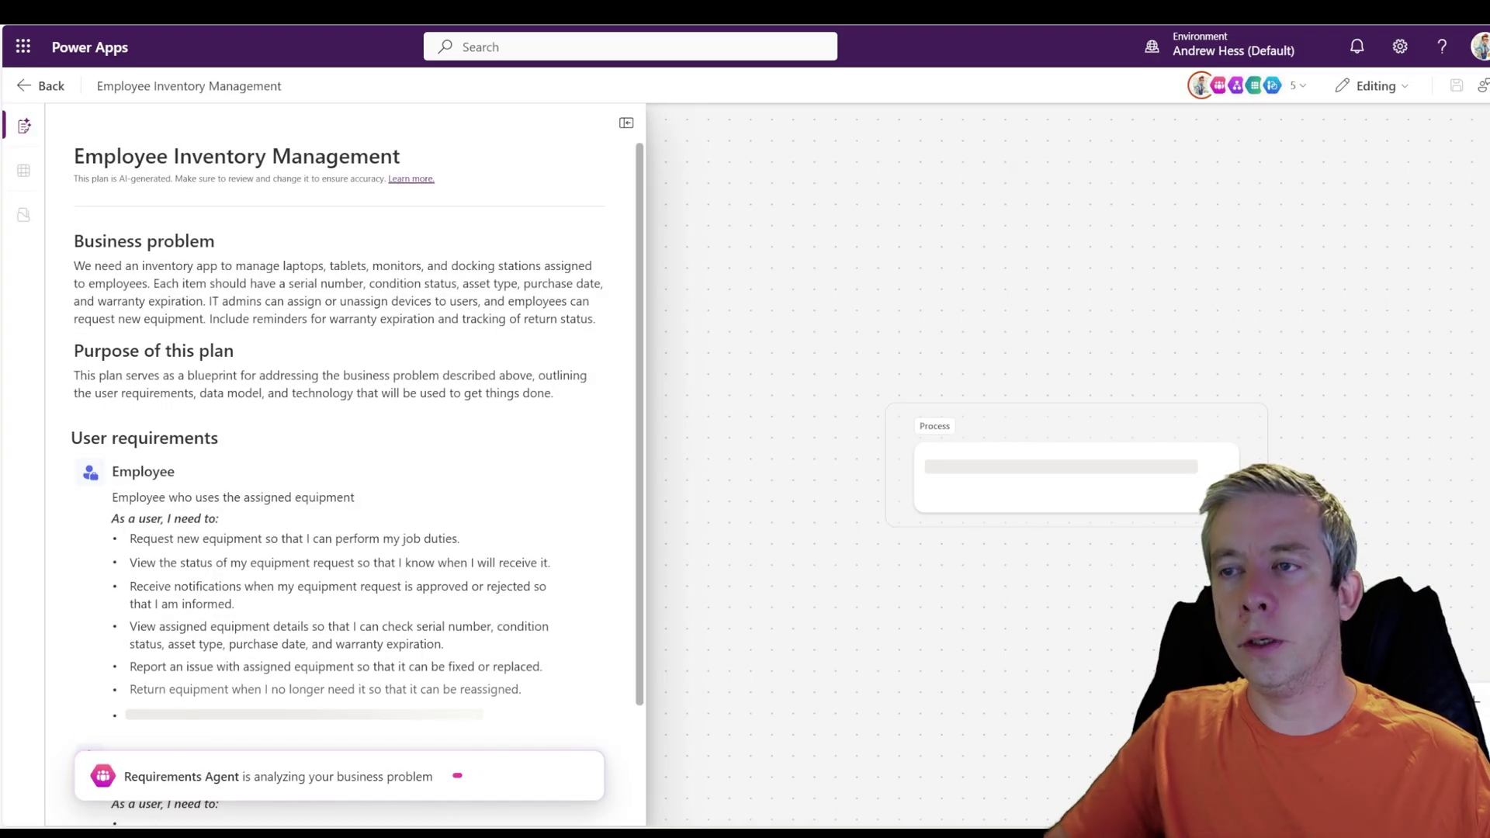
scroll(233, 388, "down", 3)
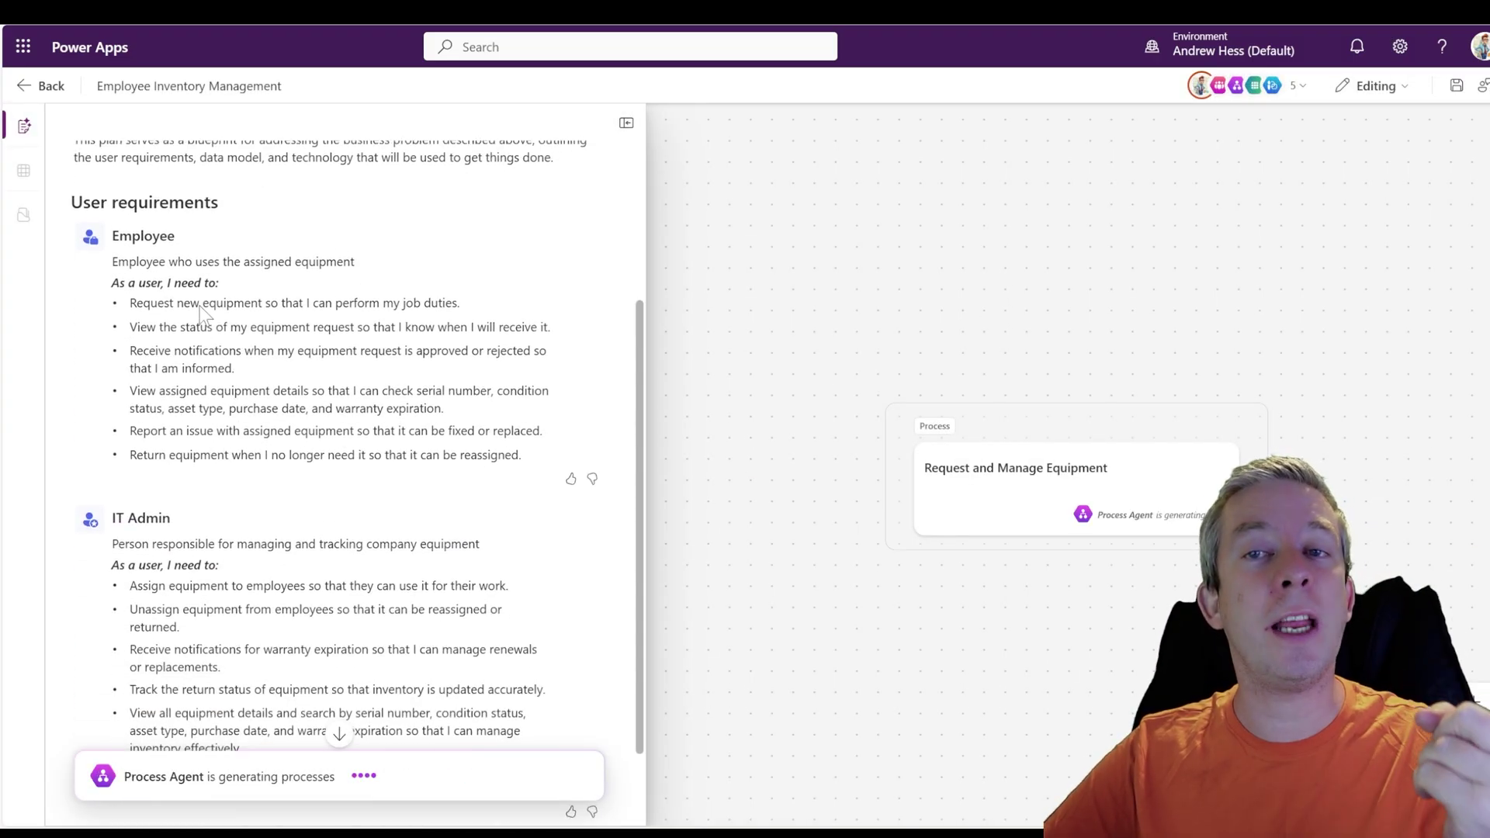
scroll(213, 322, "down", 1)
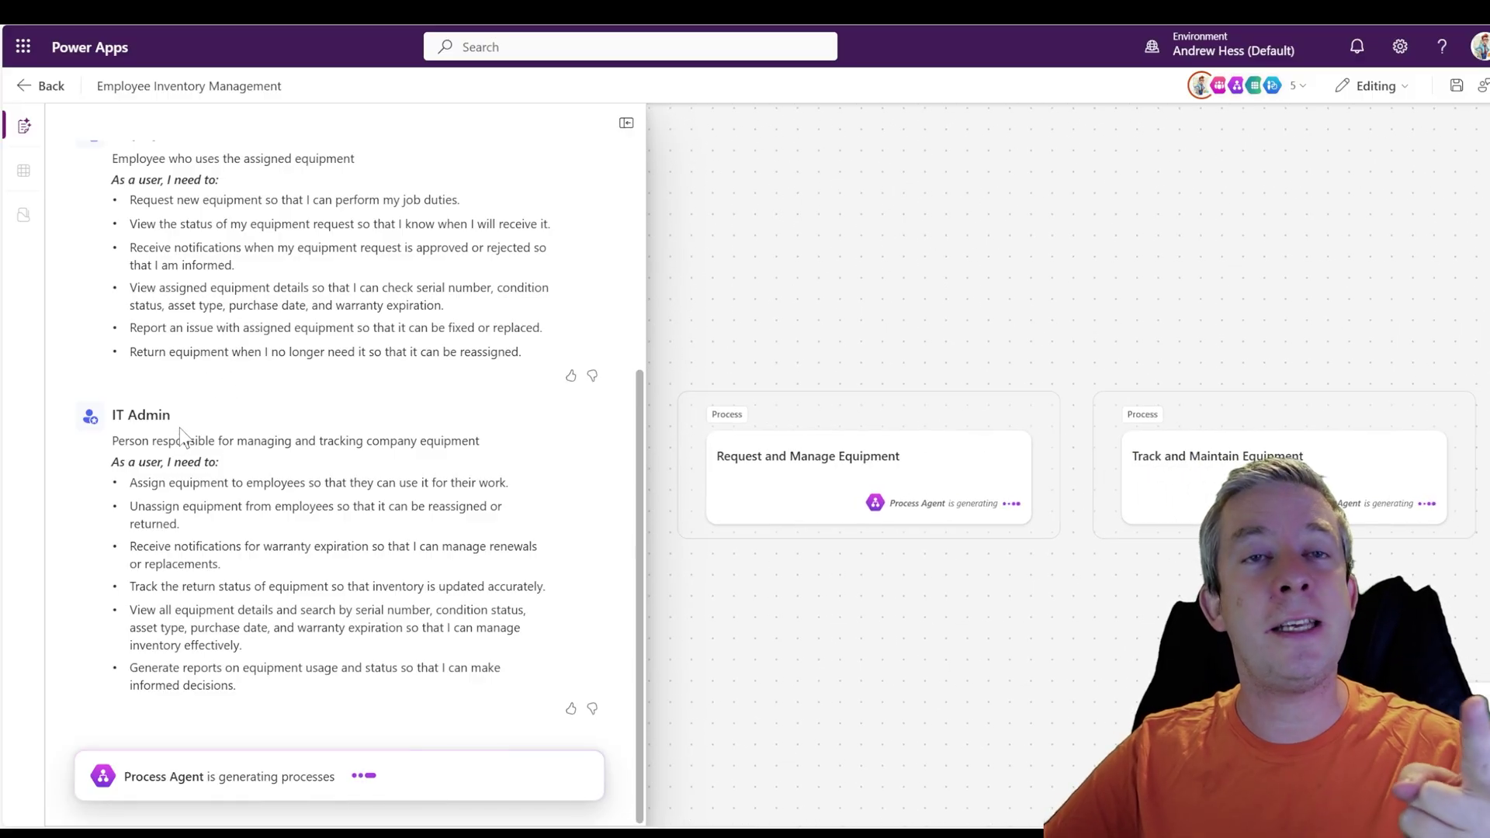
scroll(230, 330, "up", 2)
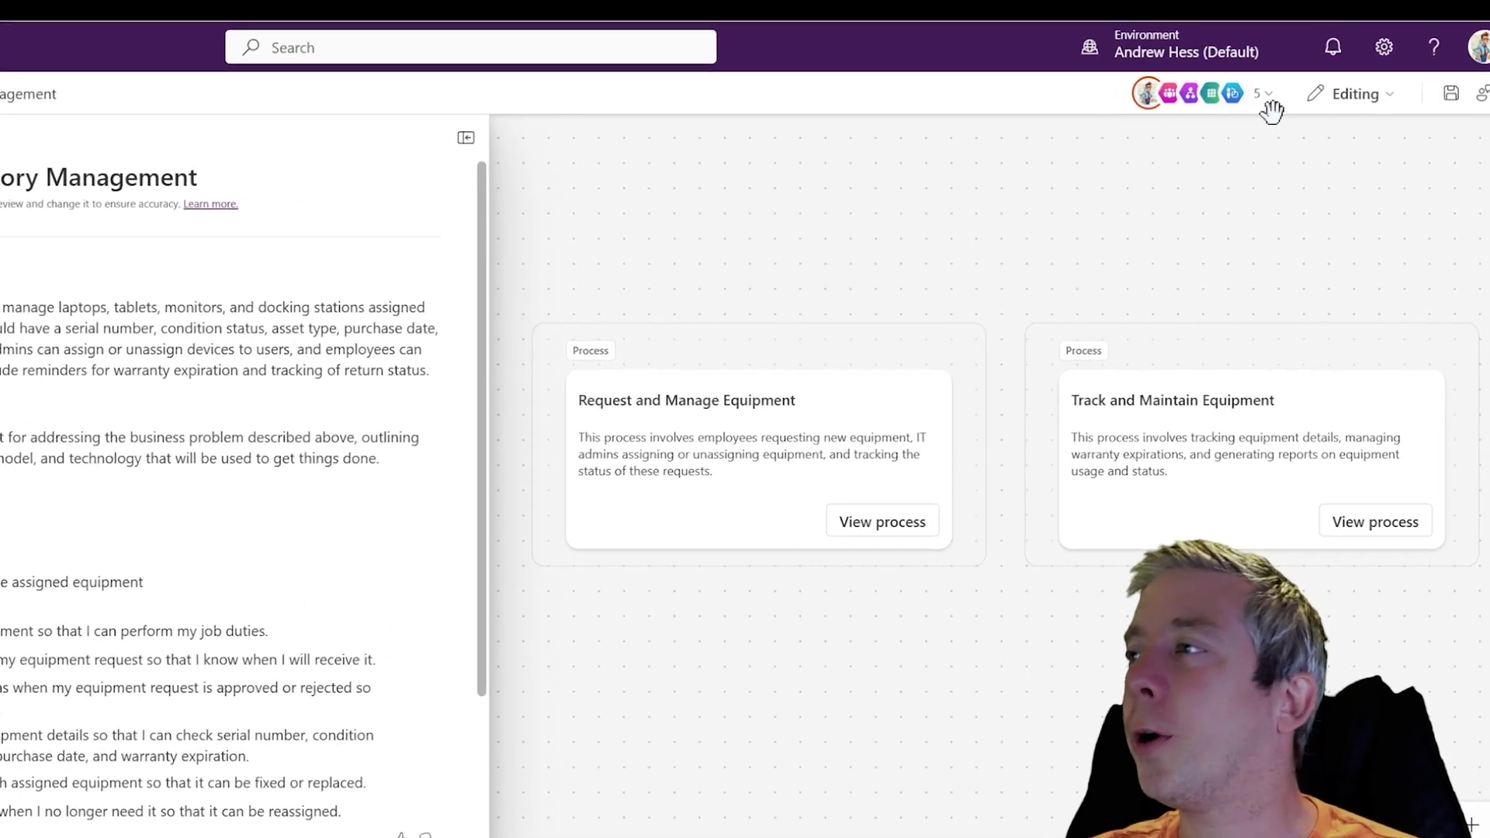
Step: Show the five collaborators on the plan and read each agent's description
left_click(1260, 94)
mouse_move(1225, 180)
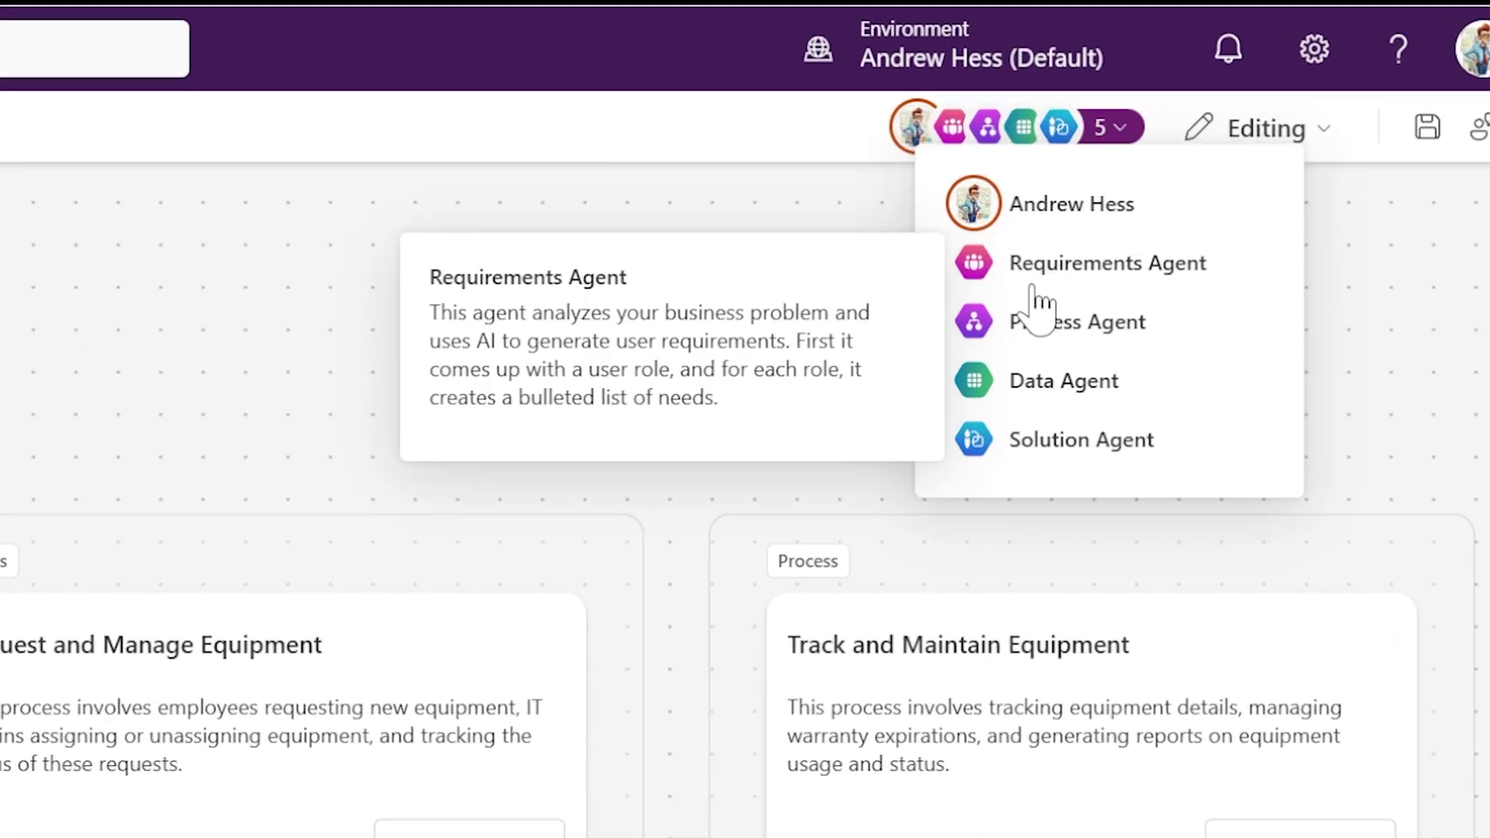
mouse_move(1032, 385)
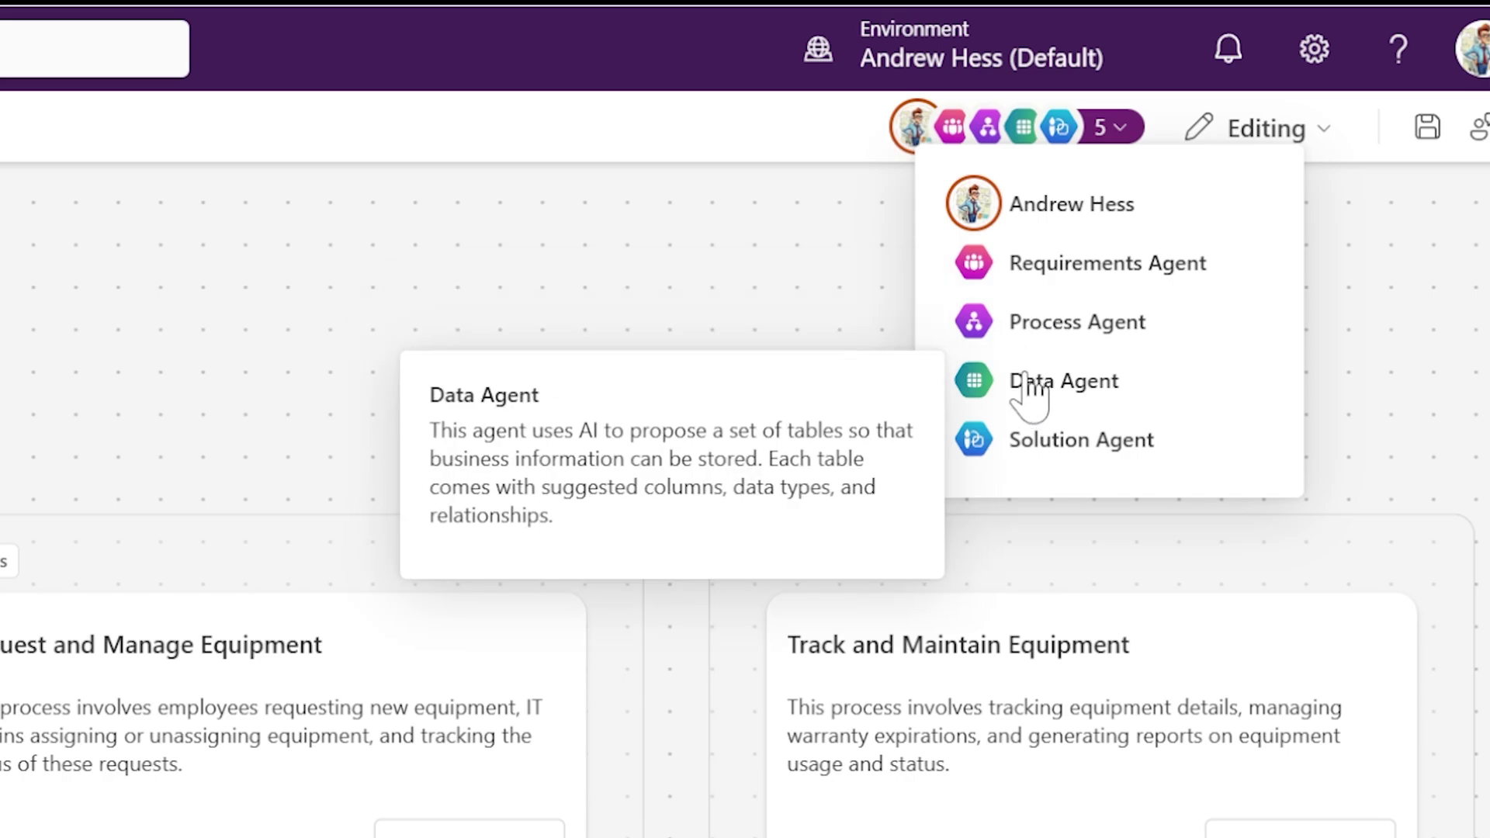
mouse_move(1014, 441)
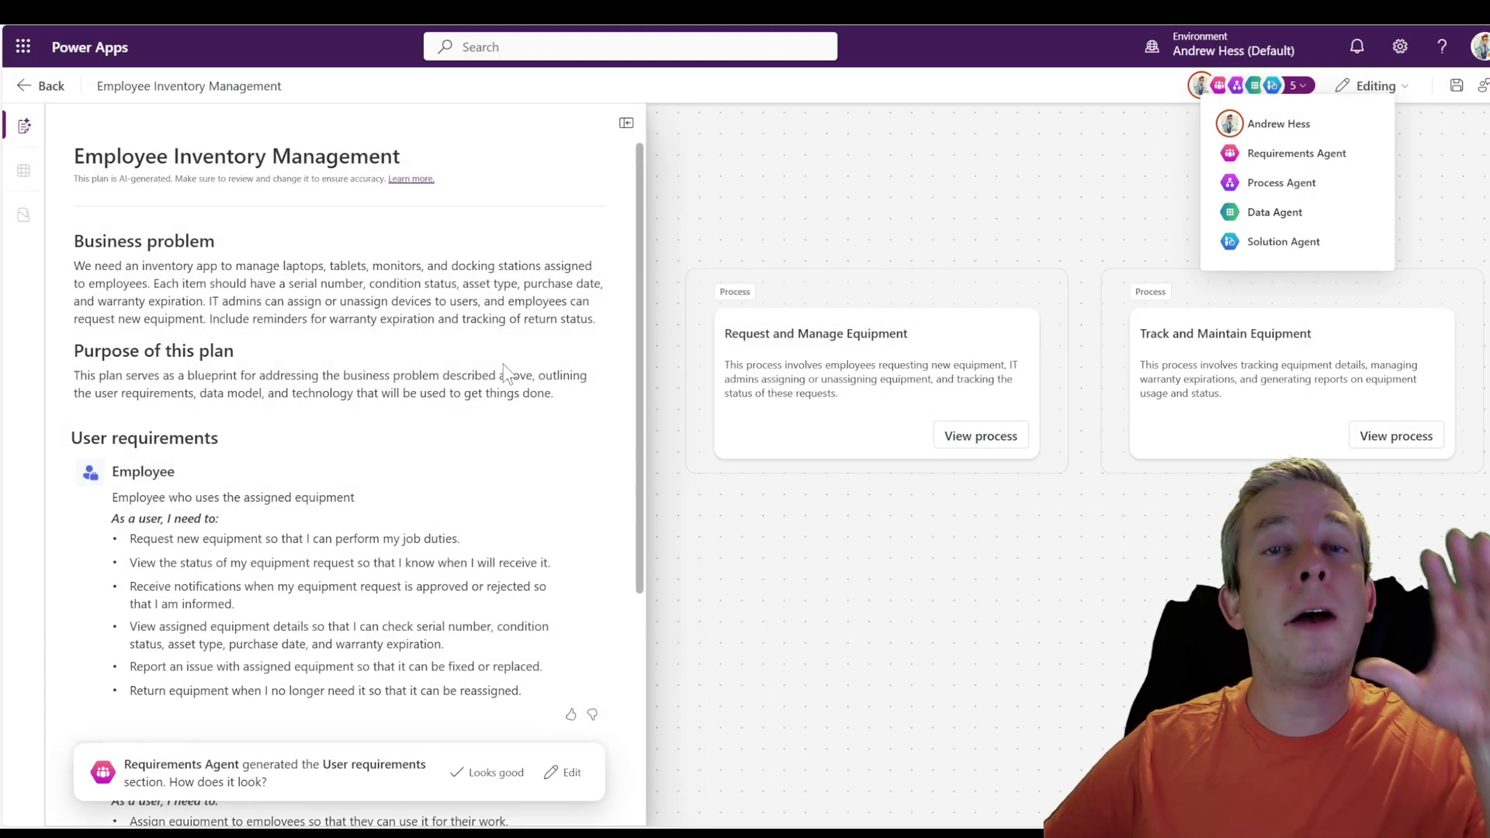
scroll(487, 576, "down", 3)
scroll(487, 575, "down", 1)
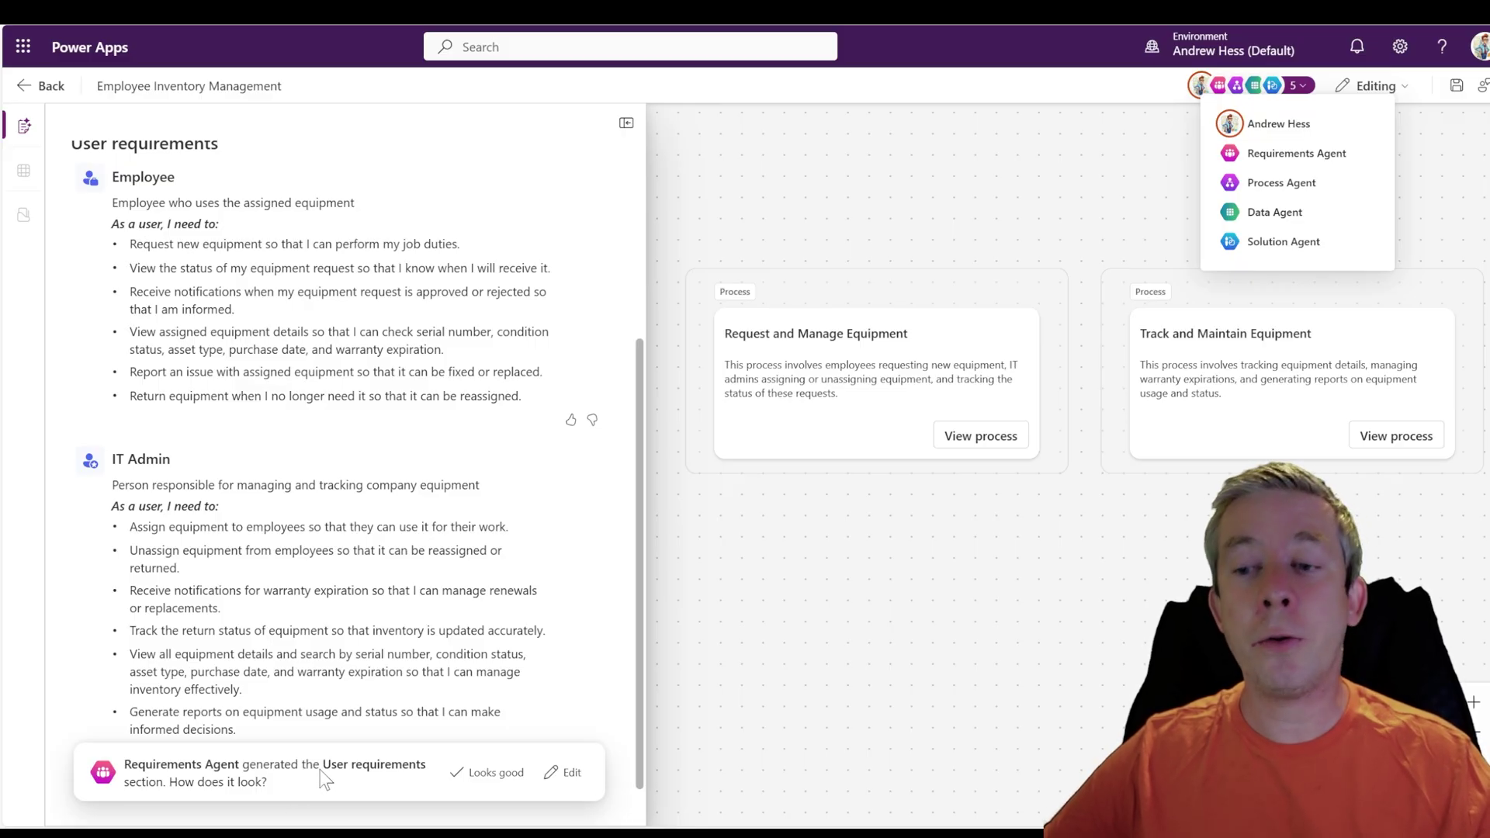
scroll(353, 730, "down", 1)
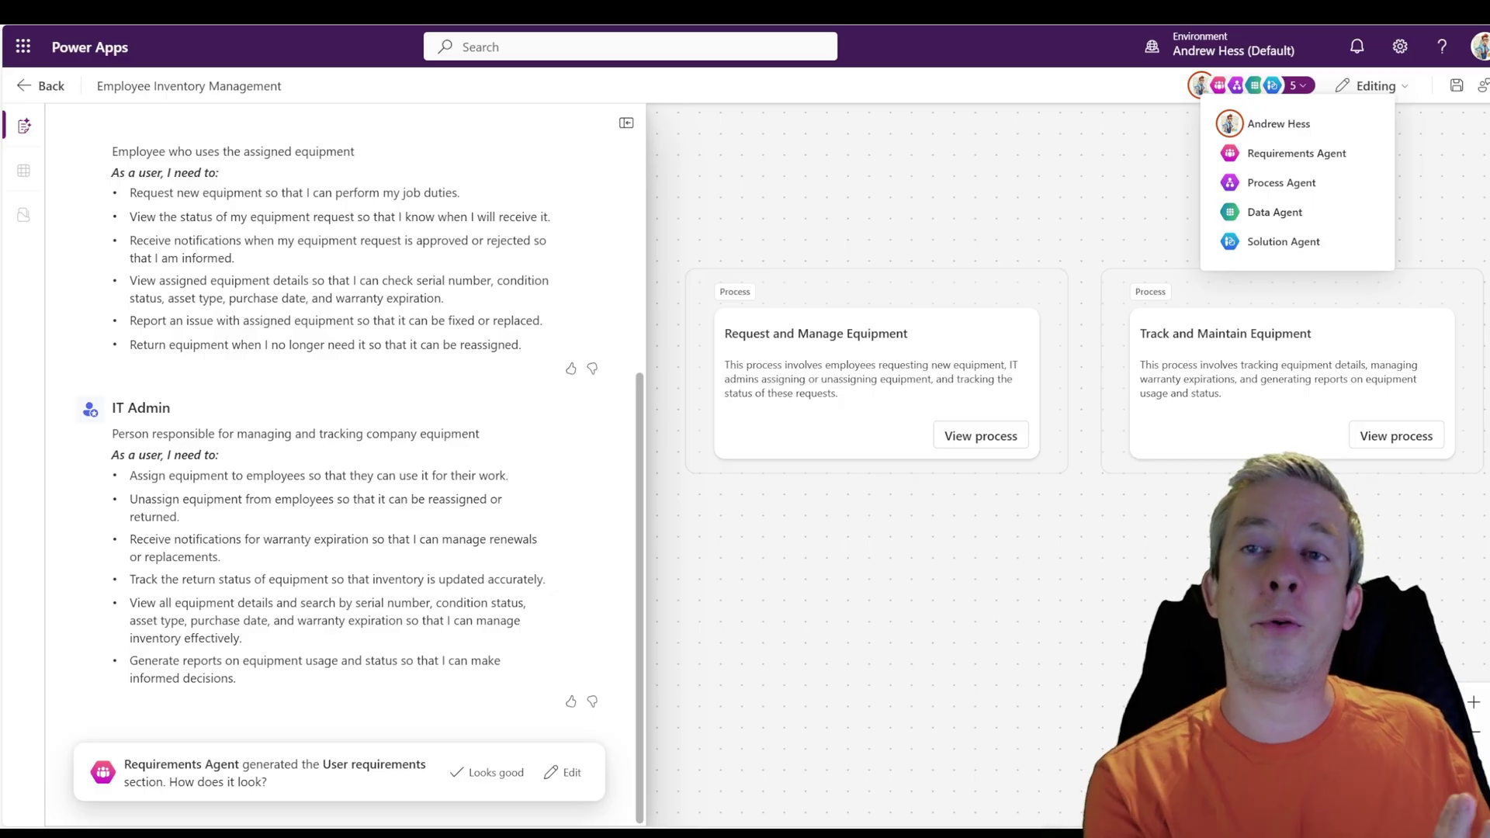
Step: Scroll the requirements panel and give the Employee user requirements a thumbs-up
scroll(340, 346, "up", 3)
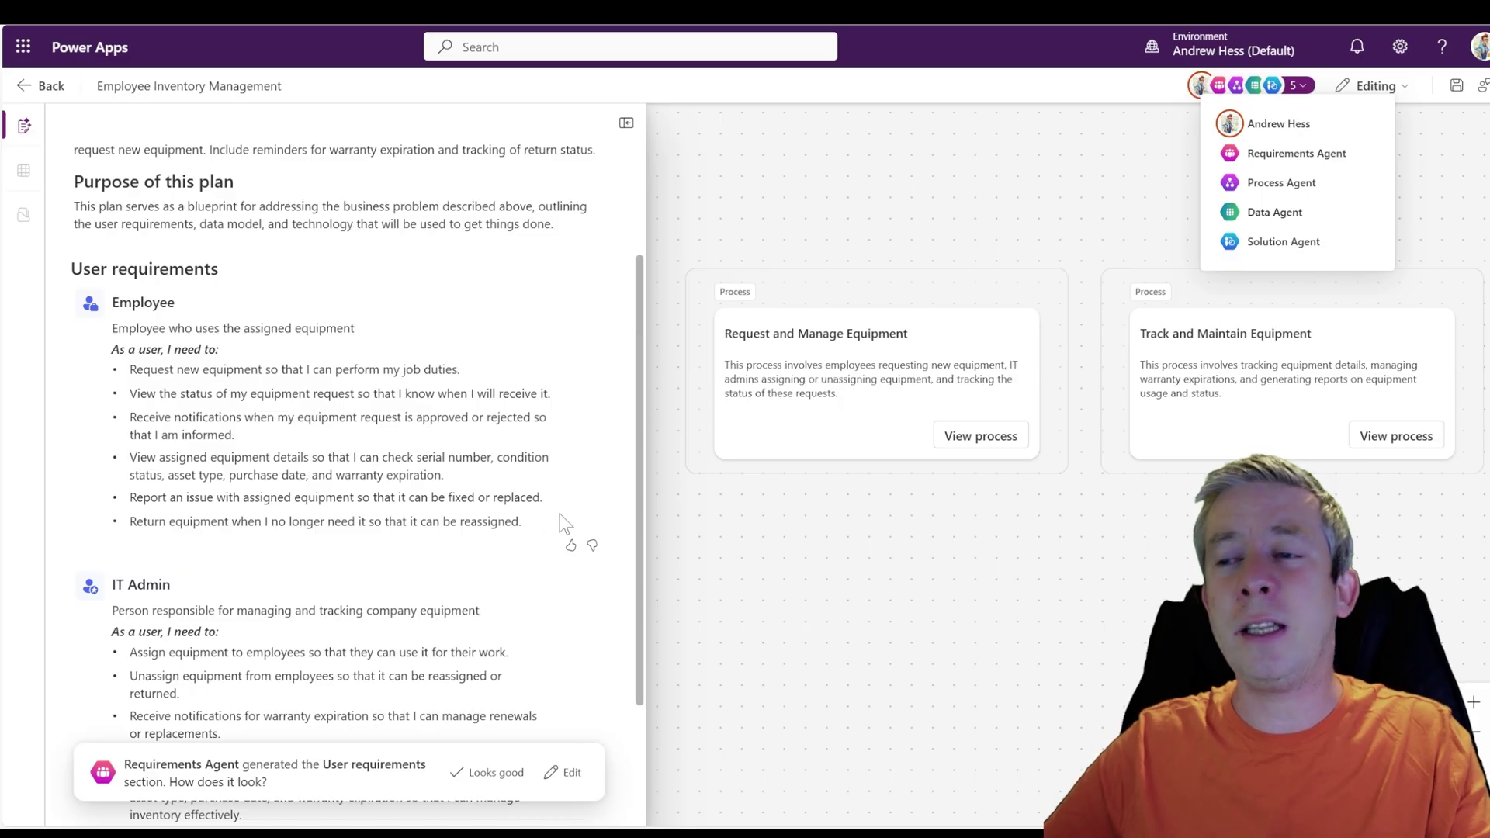
scroll(452, 451, "down", 2)
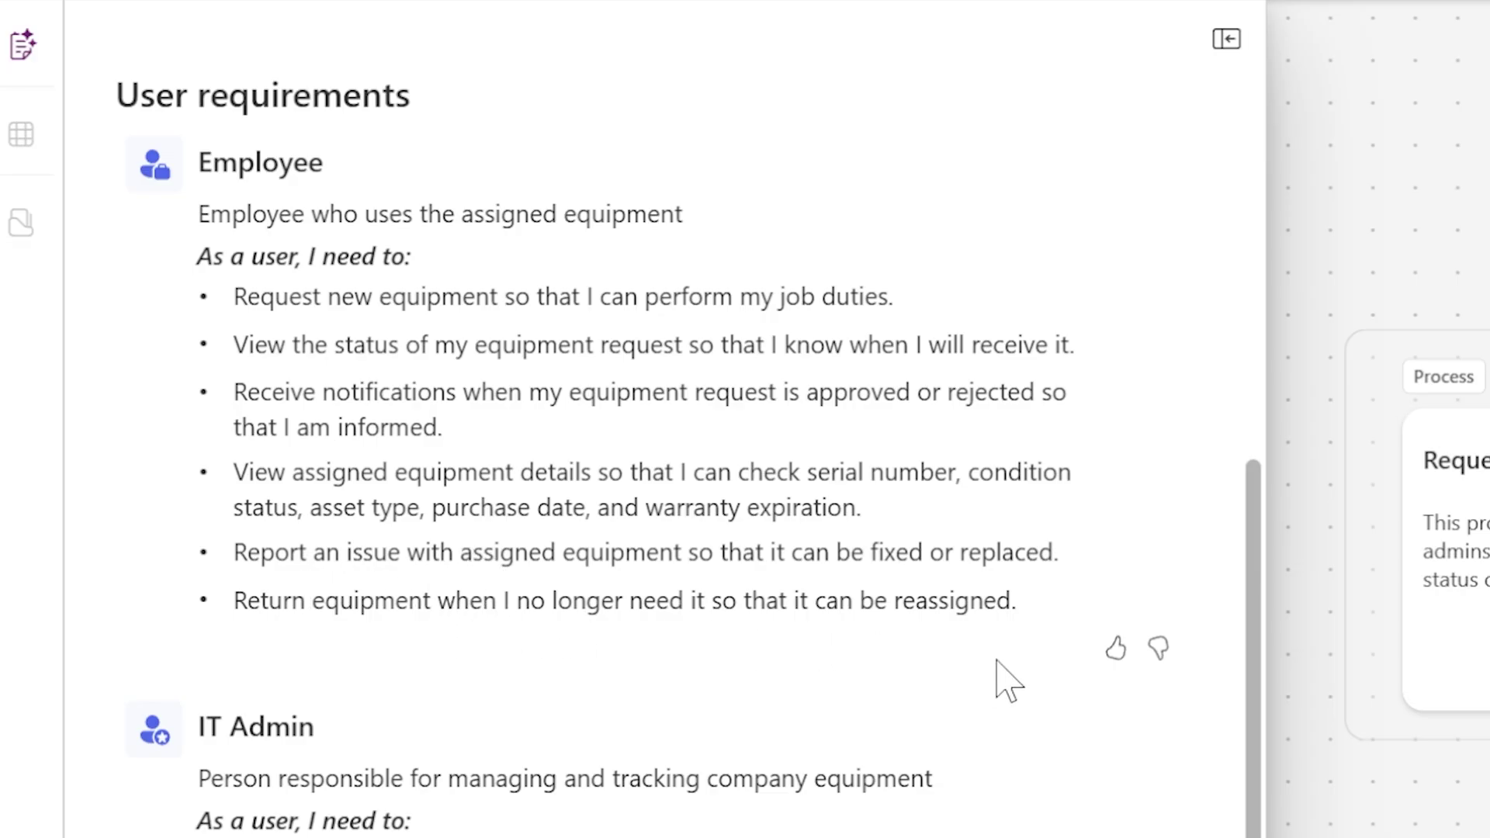
left_click(1117, 650)
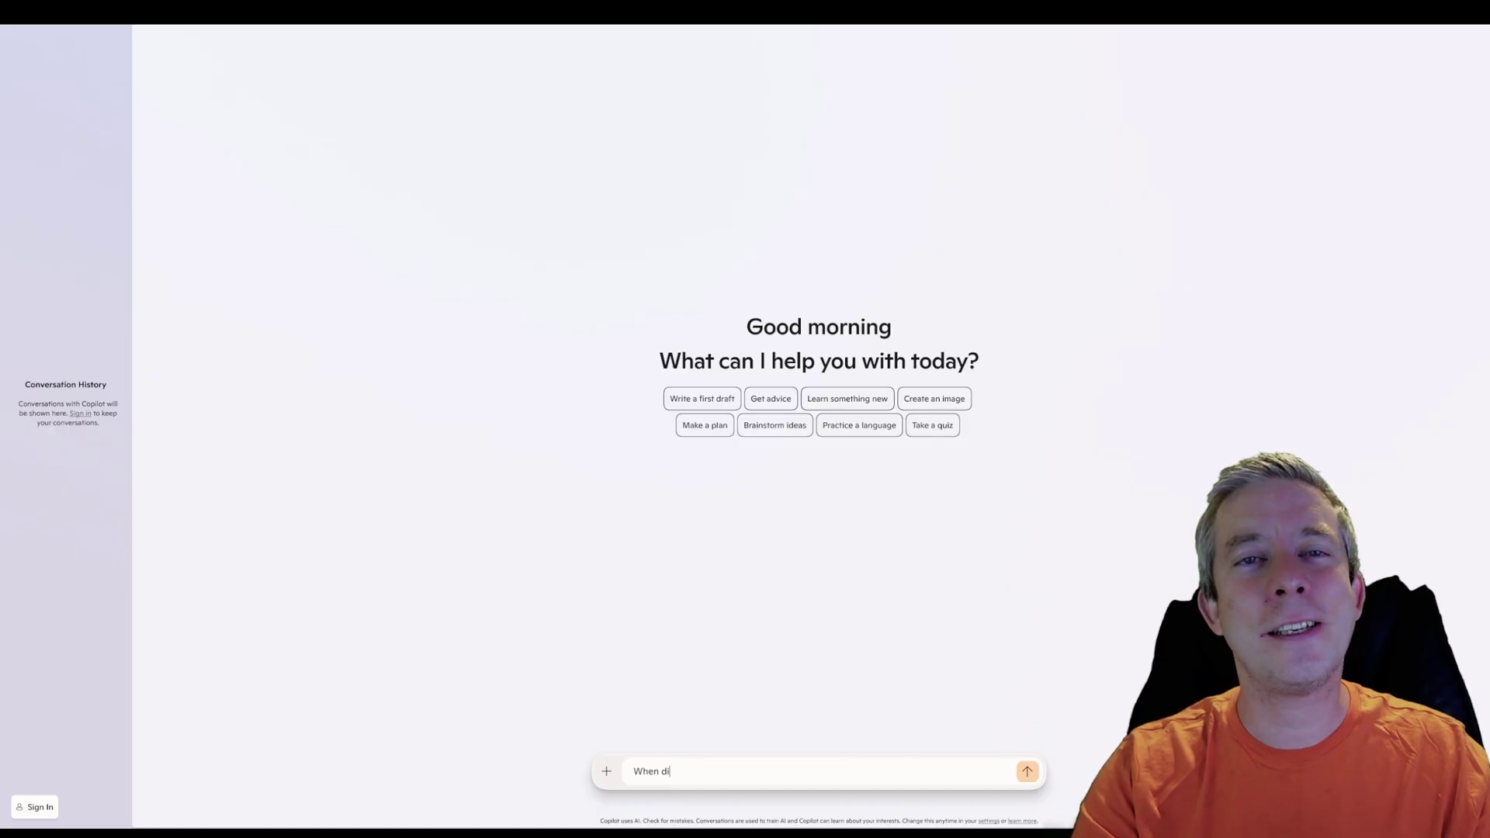
Step: Ask Copilot 'Power BI release to the public what year?'
type("Power BI release")
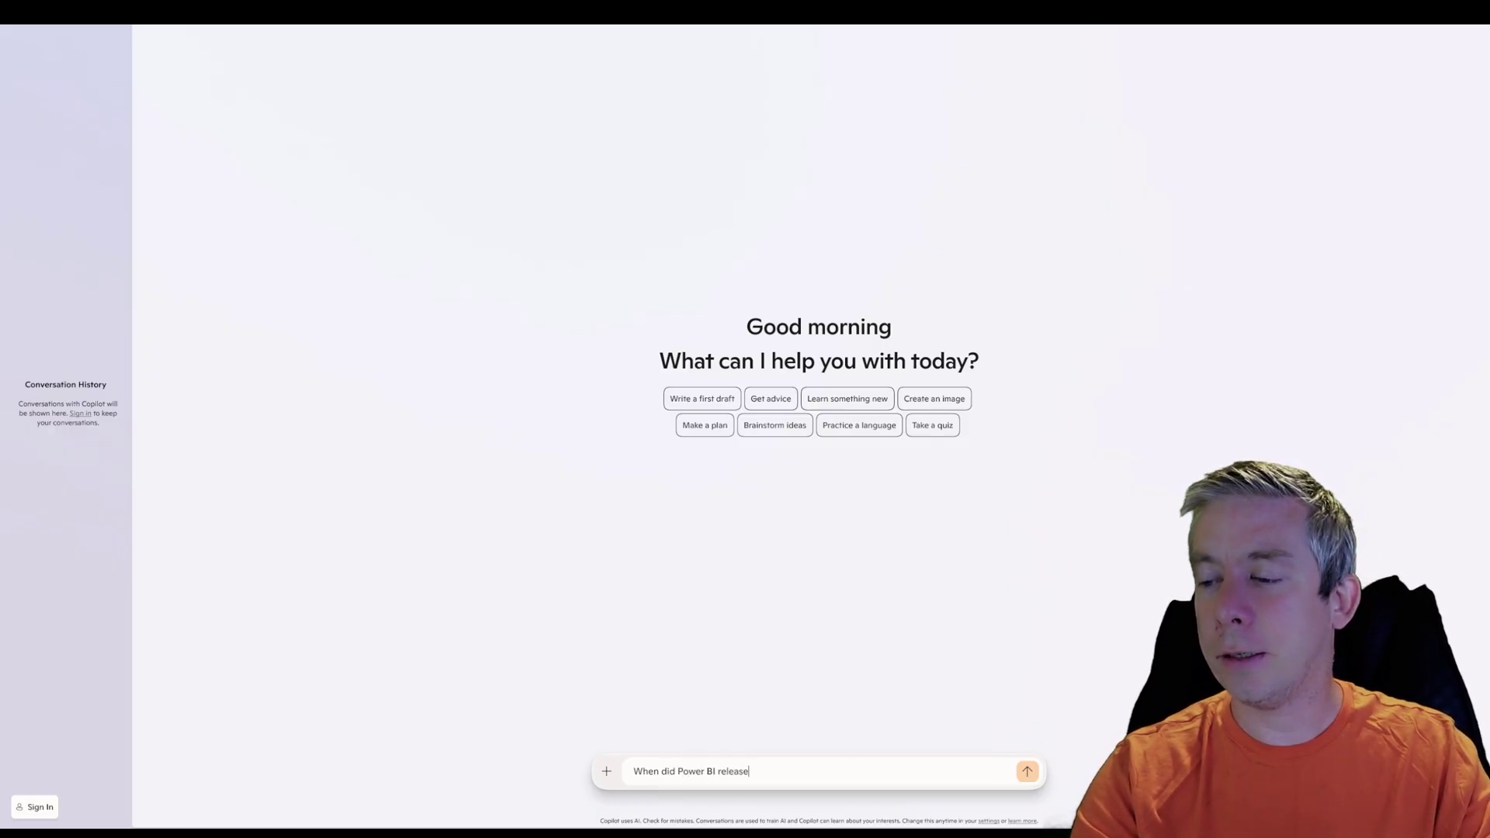
type(" to the public what y")
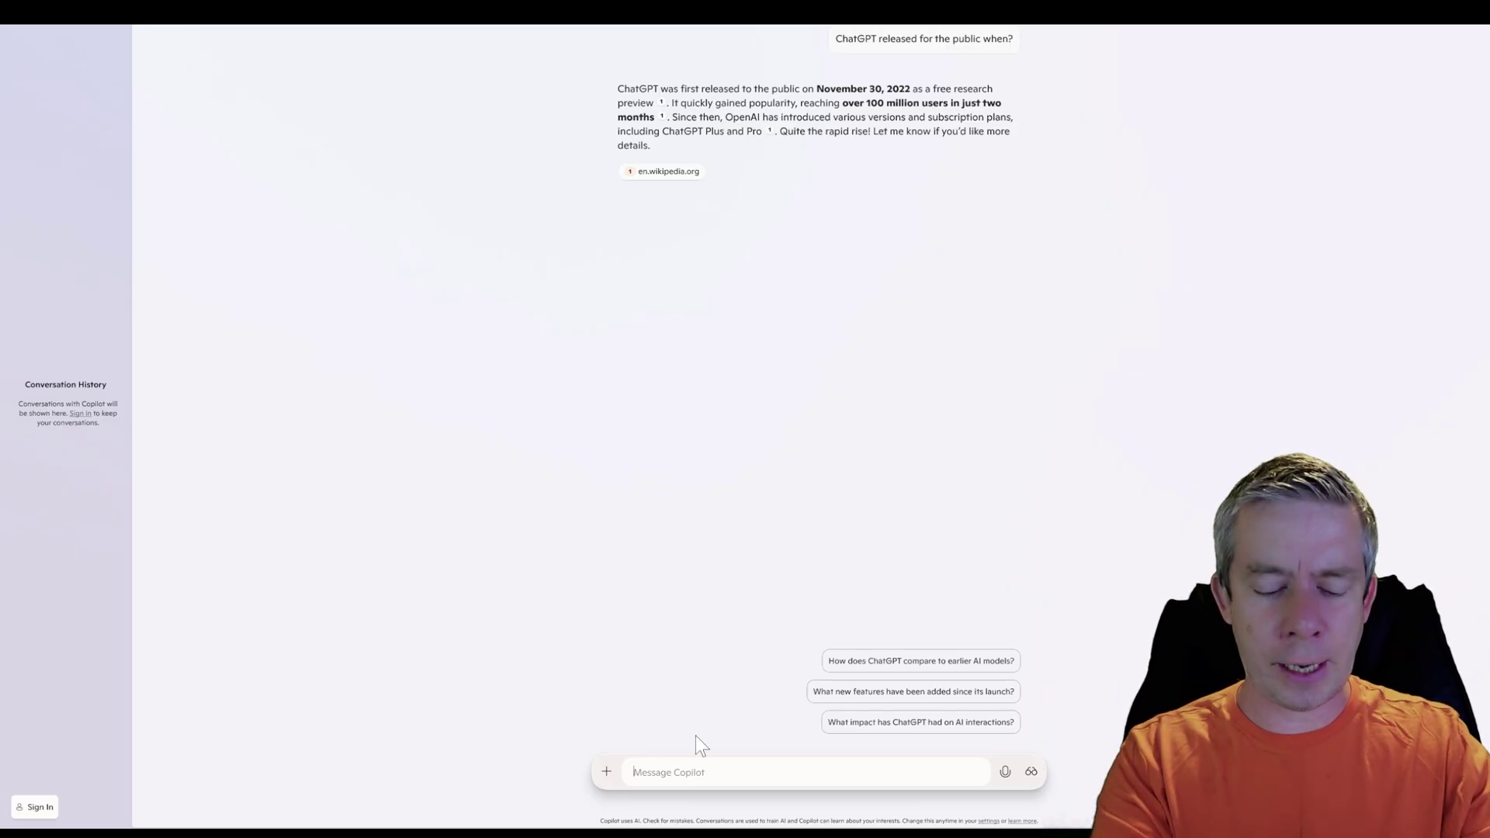
Step: Ask Copilot 'What does Gartner predict for Agentic AI in the future'
type("What does ")
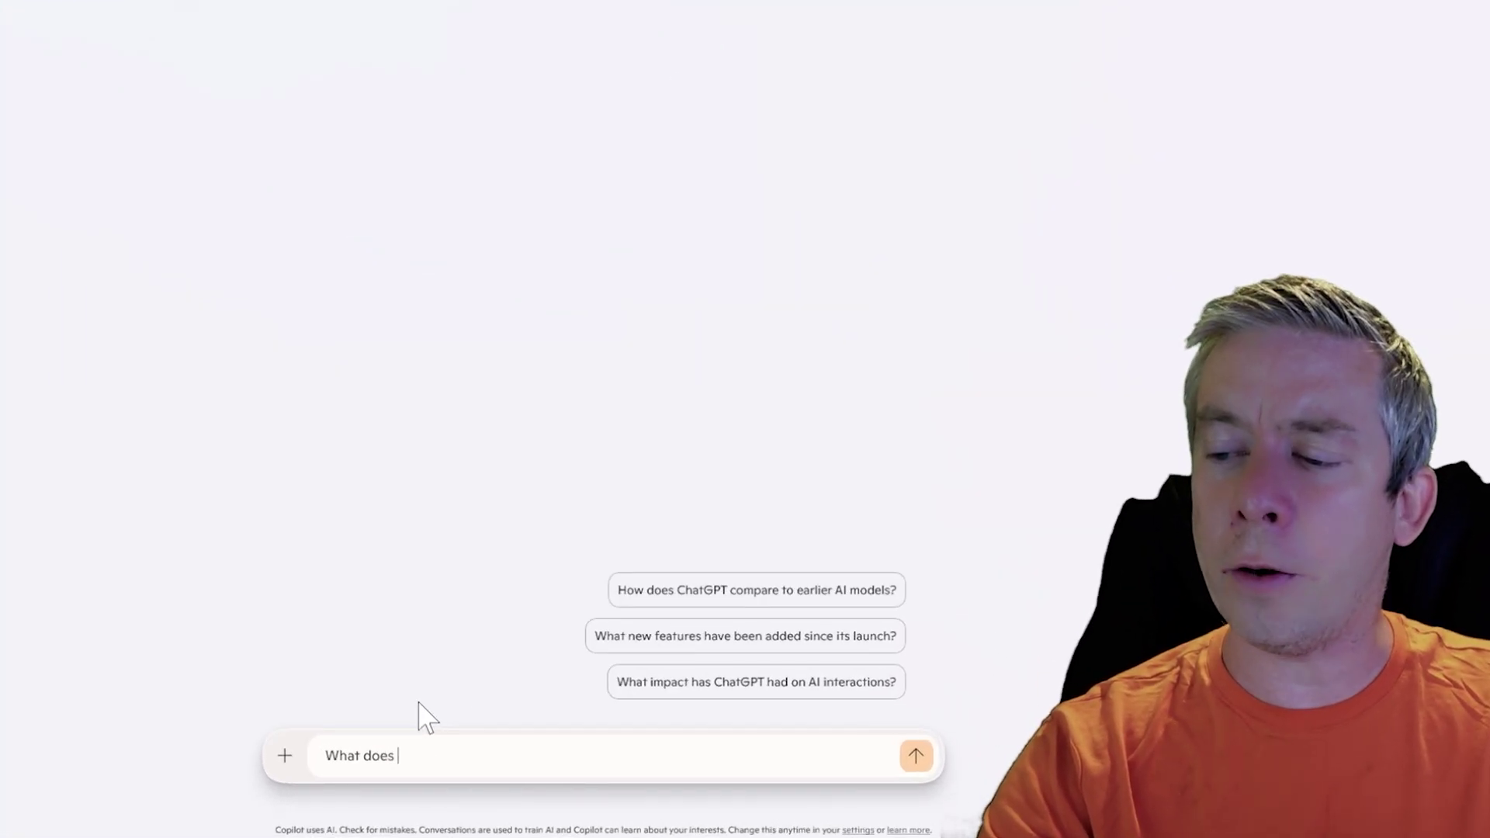
type("Gartner pre")
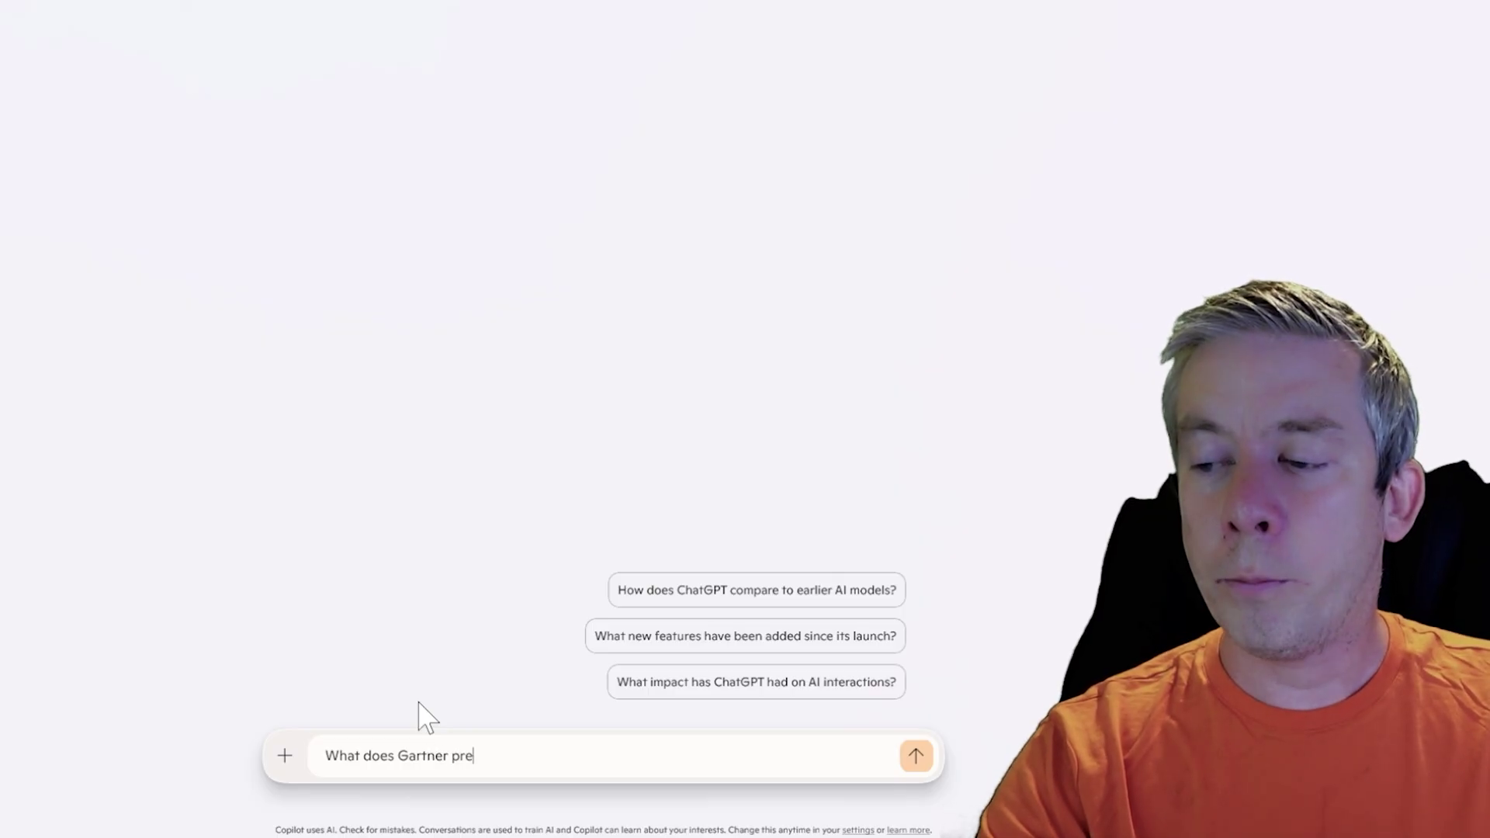
type("dict for Ag")
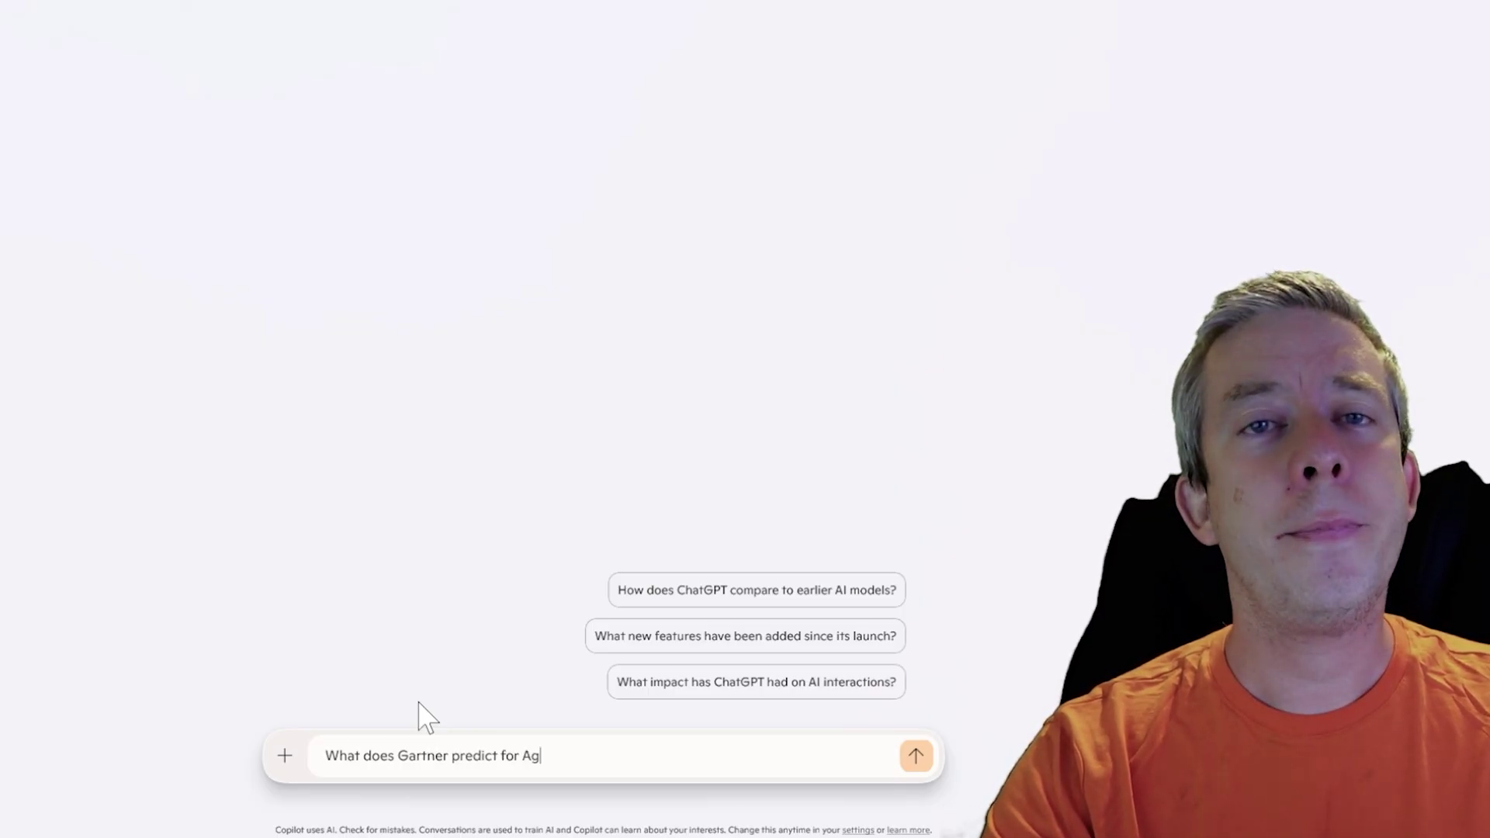
type("entic AI ")
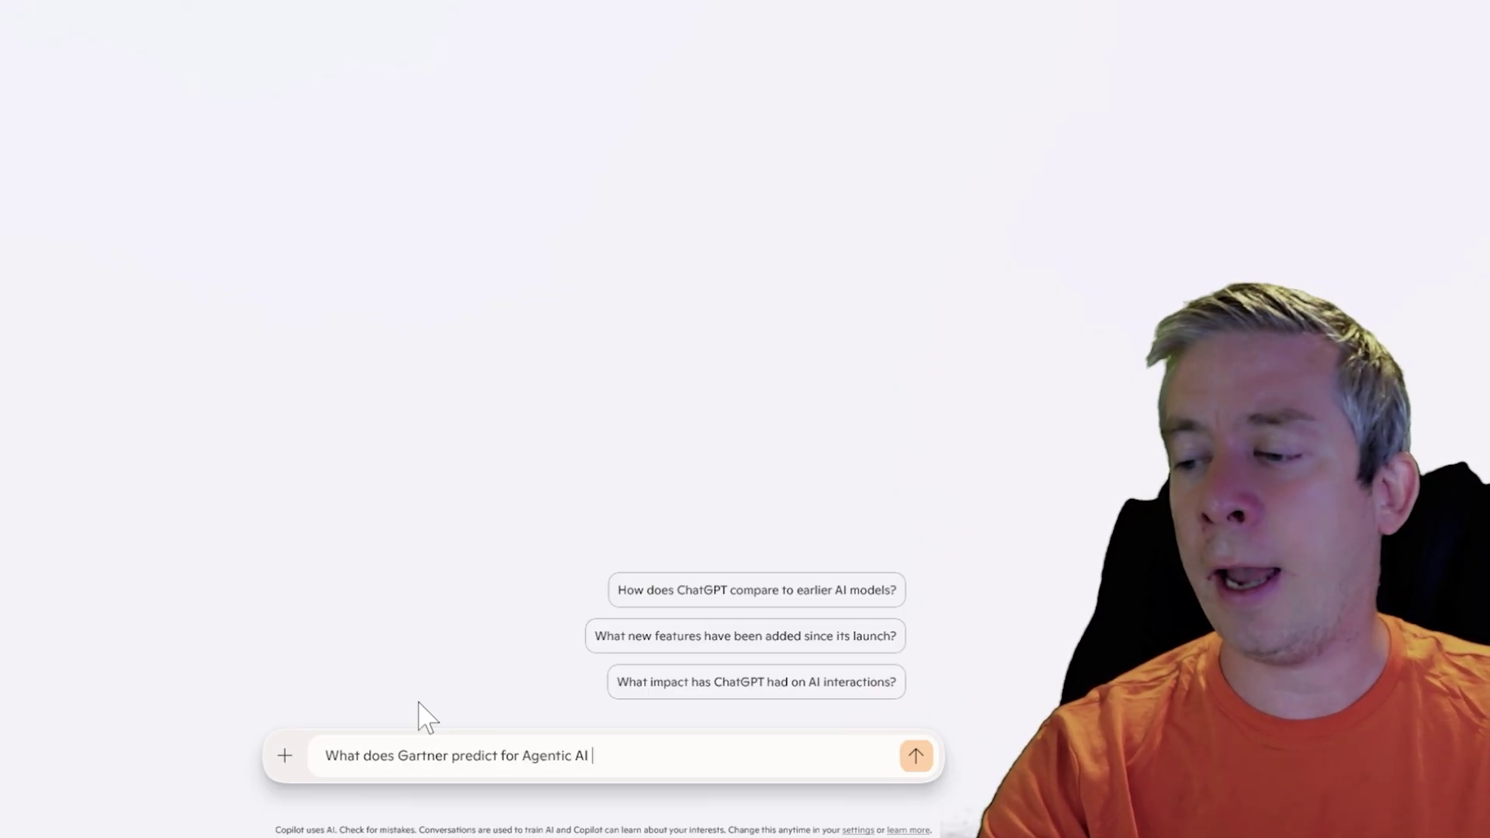
type("in the ")
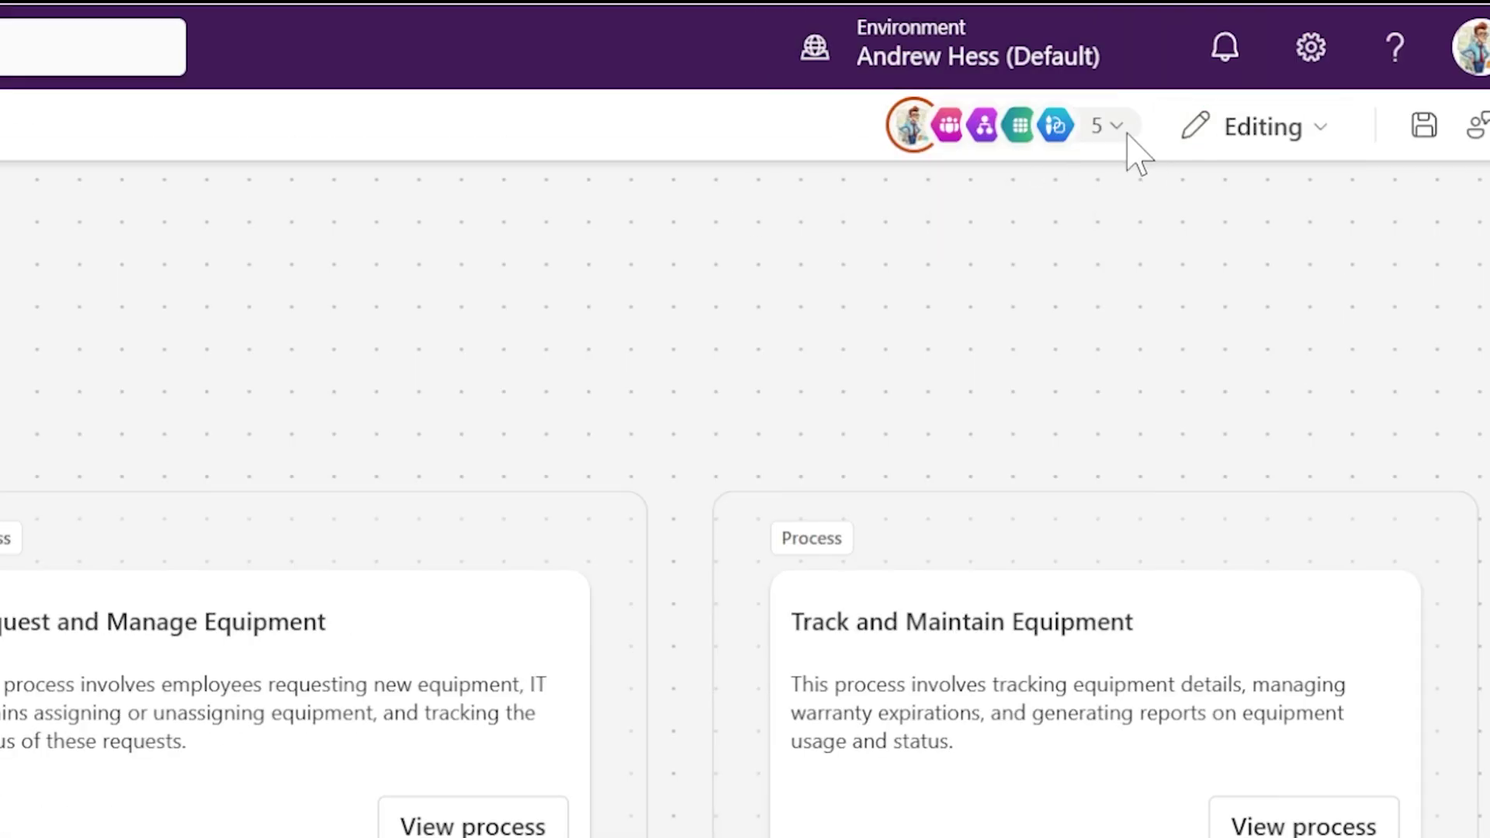
Step: View the agents list and table diagram, then return to the plan and on to Home
left_click(1111, 130)
mouse_move(1013, 349)
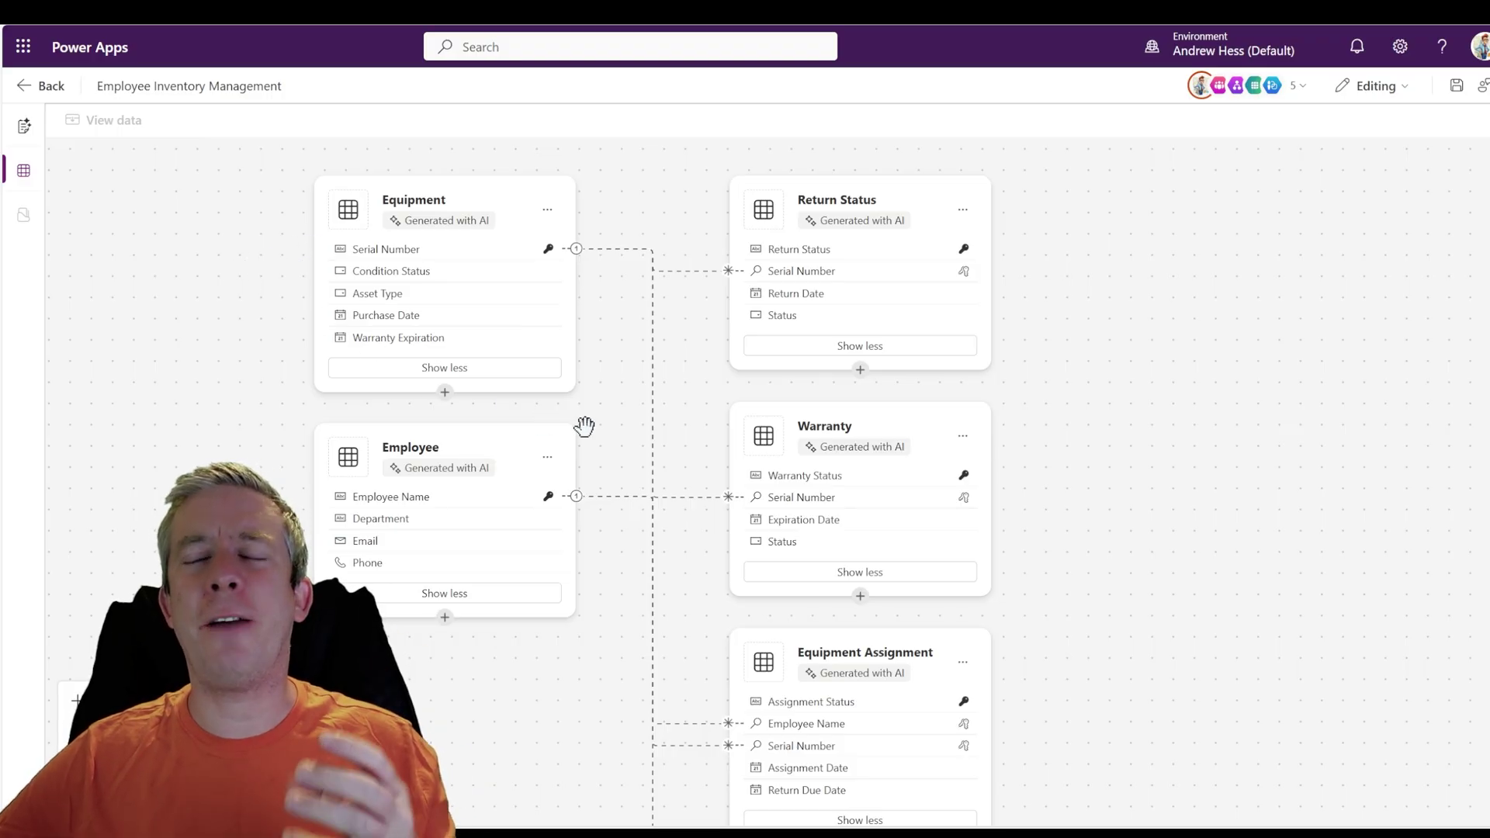
scroll(583, 426, "down", 5)
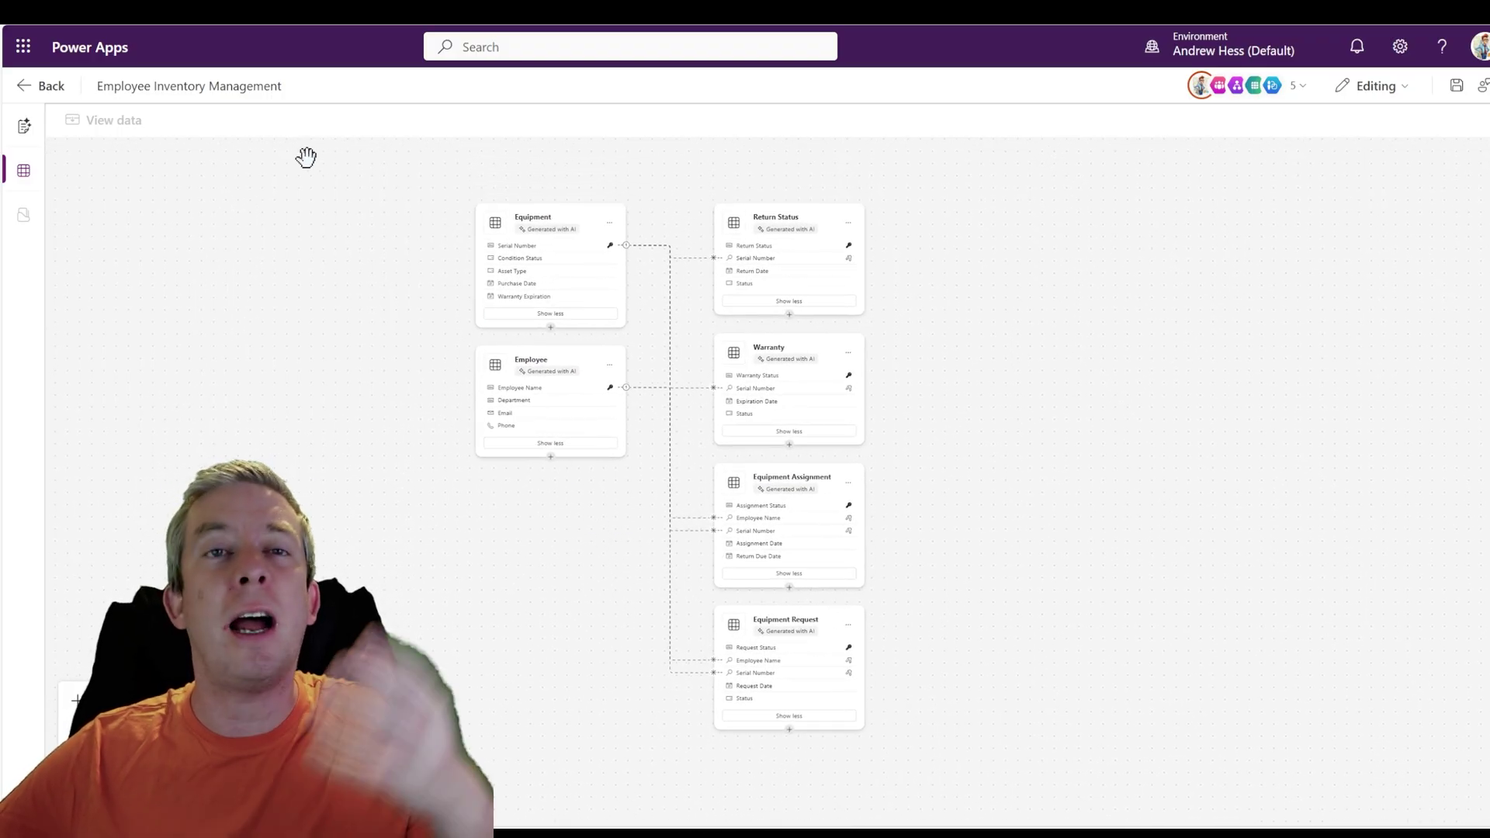
left_click(47, 86)
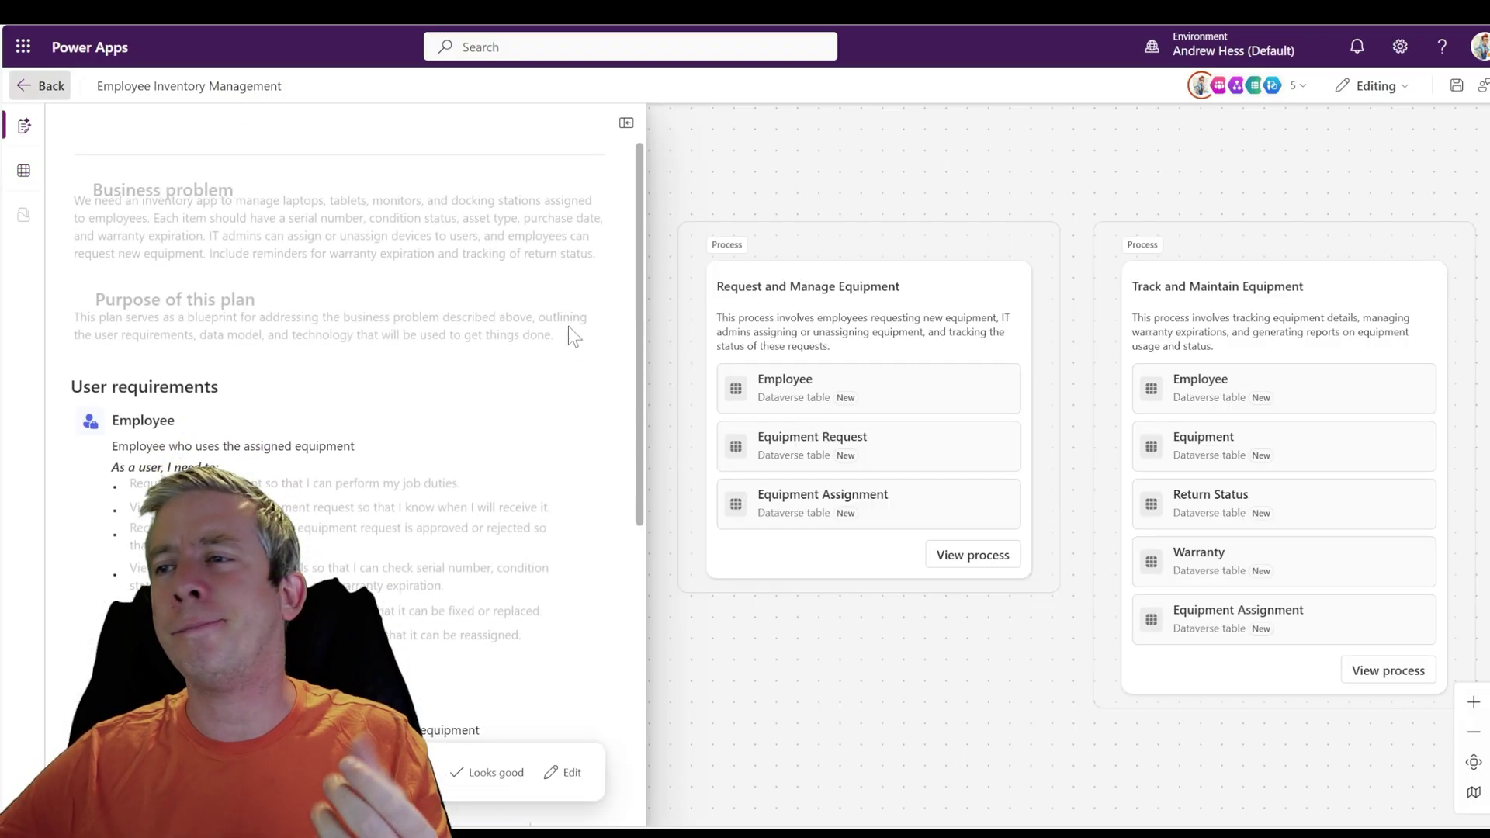
scroll(568, 332, "down", 5)
left_click(35, 88)
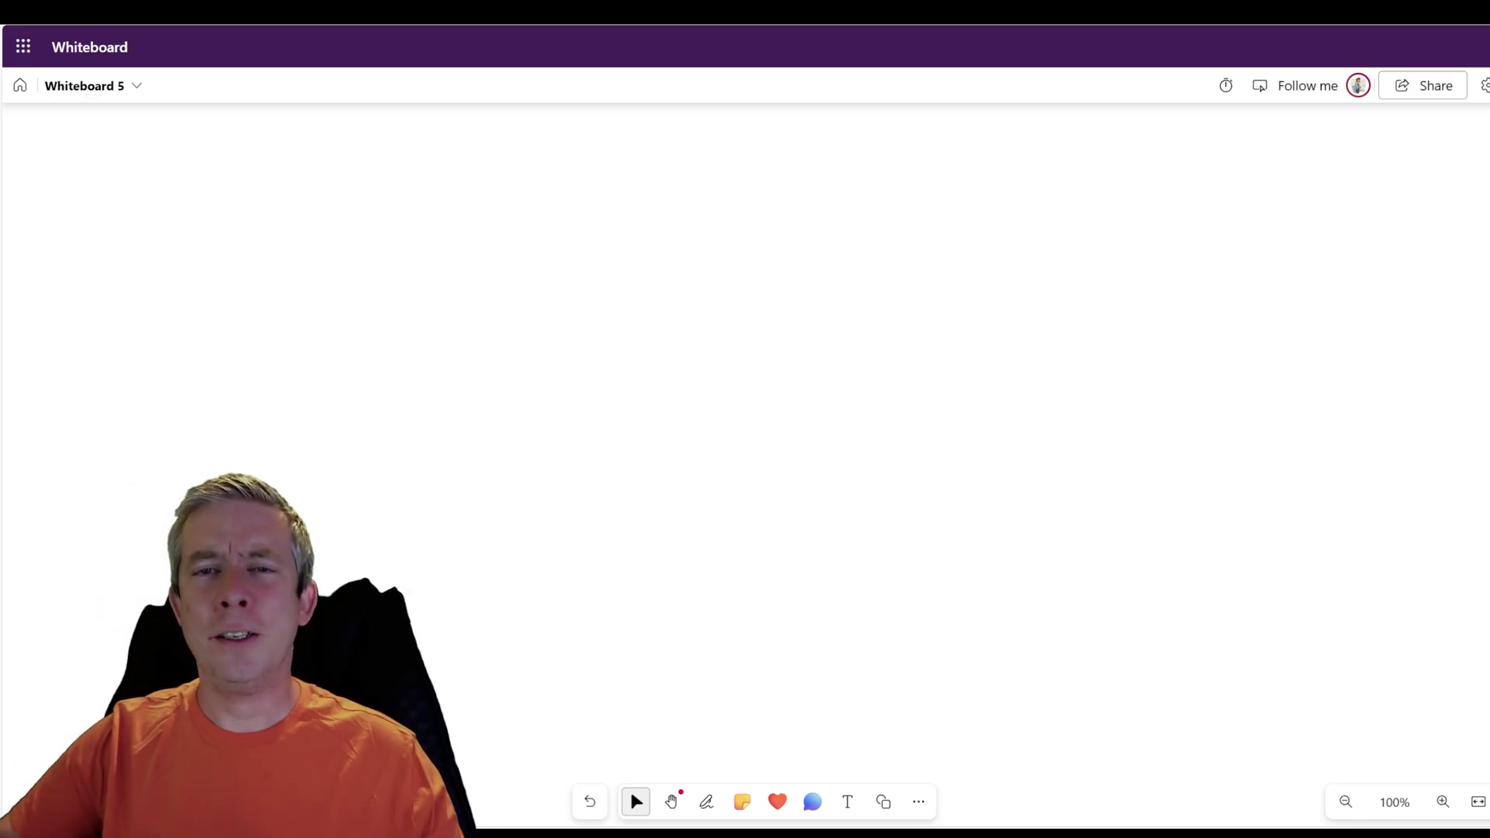
left_click(706, 801)
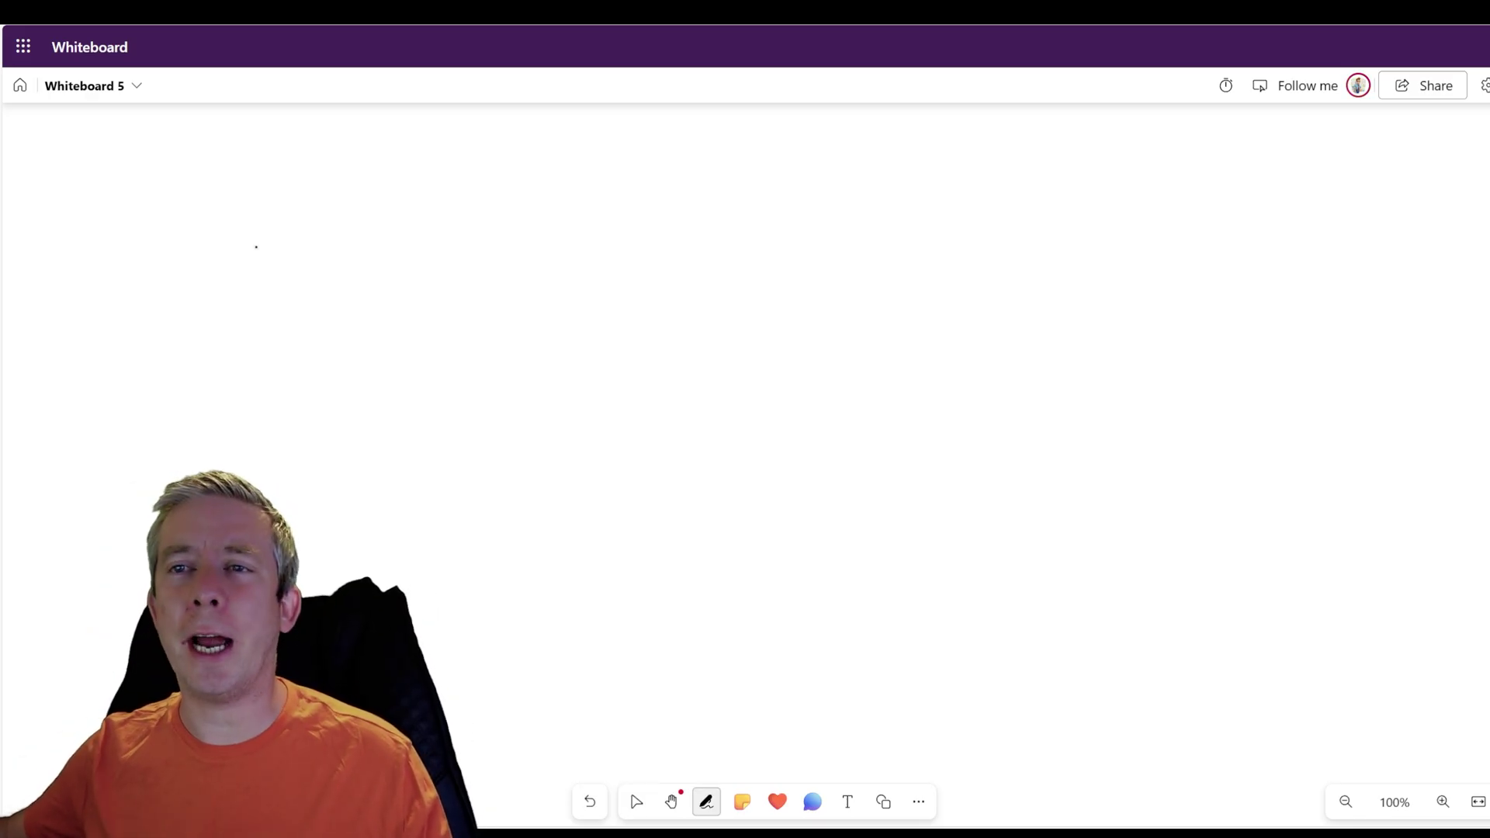
mouse_move(256, 216)
left_mouse_down()
mouse_move(259, 357)
mouse_move(542, 351)
mouse_move(508, 210)
mouse_move(257, 220)
left_mouse_up()
mouse_move(302, 270)
left_mouse_down()
mouse_move(304, 301)
mouse_move(332, 297)
mouse_move(344, 314)
mouse_move(379, 276)
left_mouse_up()
mouse_move(393, 276)
left_mouse_down()
mouse_move(408, 273)
mouse_move(398, 308)
left_mouse_up()
left_click_drag(418, 281, 432, 290)
mouse_move(440, 281)
left_mouse_down()
mouse_move(719, 286)
mouse_move(706, 298)
left_mouse_up()
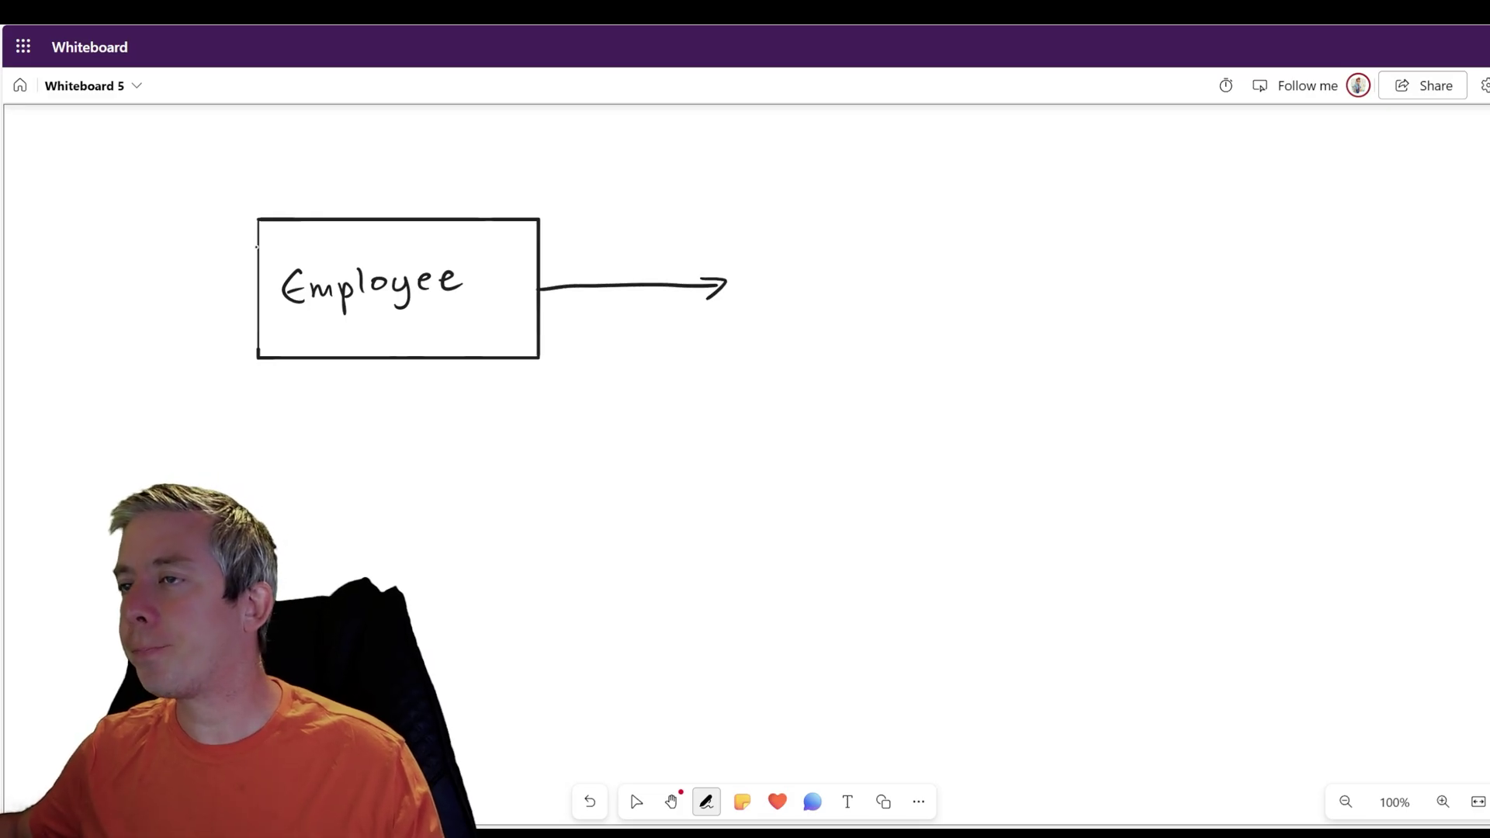
mouse_move(736, 208)
left_mouse_down()
mouse_move(738, 310)
mouse_move(896, 364)
mouse_move(1032, 244)
mouse_move(770, 213)
mouse_move(778, 299)
mouse_move(801, 279)
mouse_move(807, 294)
left_mouse_up()
left_click_drag(810, 280, 856, 293)
mouse_move(861, 258)
left_mouse_down()
mouse_move(864, 293)
mouse_move(879, 273)
left_mouse_up()
mouse_move(875, 277)
left_mouse_down()
mouse_move(923, 275)
mouse_move(916, 306)
left_mouse_up()
mouse_move(1020, 275)
left_mouse_down()
mouse_move(1105, 276)
mouse_move(1094, 430)
mouse_move(1109, 417)
left_mouse_up()
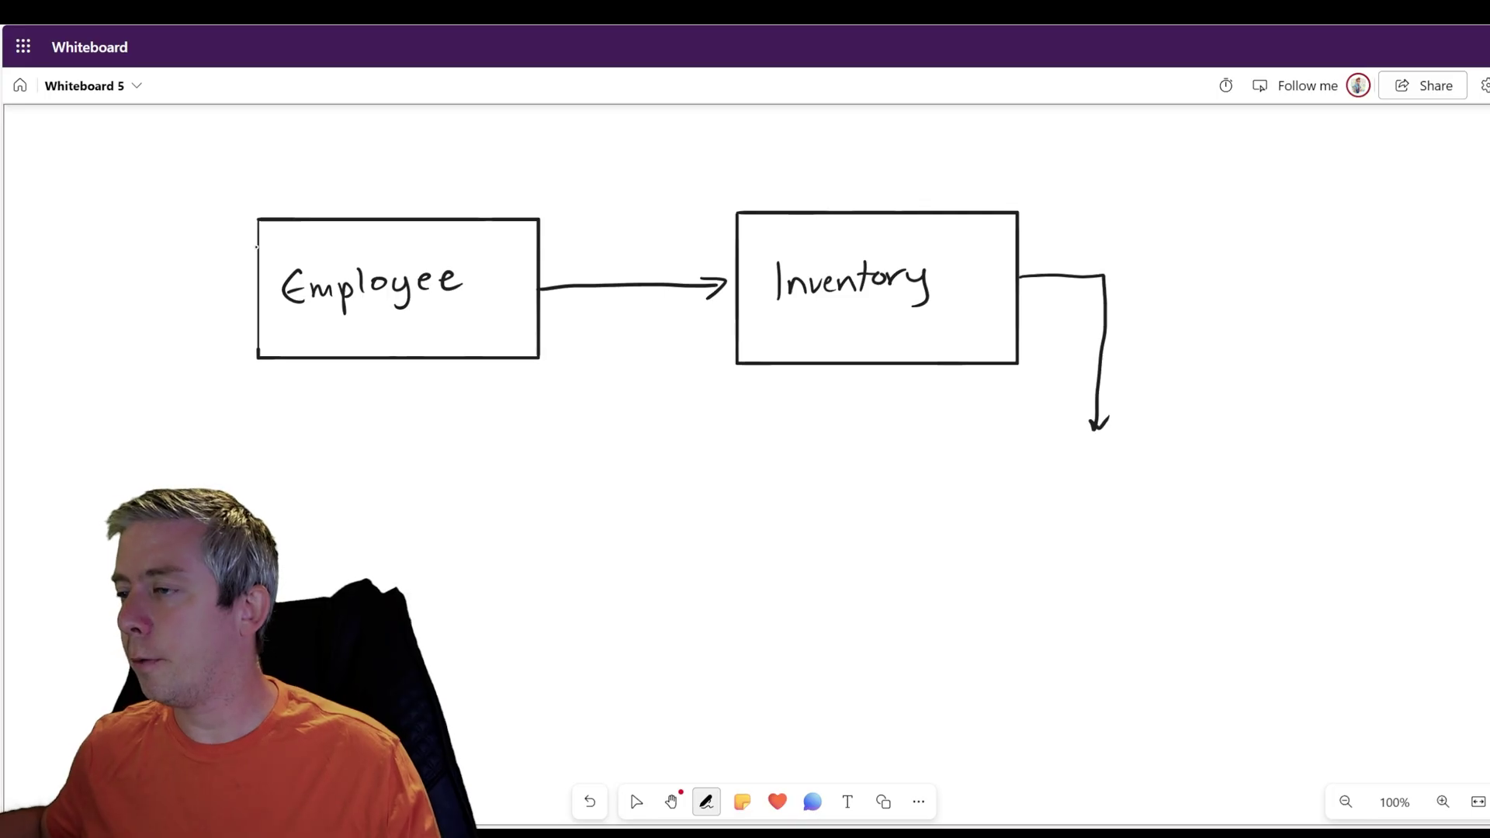
mouse_move(947, 442)
left_mouse_down()
mouse_move(937, 558)
mouse_move(1156, 580)
mouse_move(1253, 435)
mouse_move(952, 427)
mouse_move(995, 502)
left_mouse_up()
mouse_move(995, 470)
left_mouse_down()
mouse_move(1000, 492)
mouse_move(1044, 492)
left_mouse_up()
mouse_move(1053, 478)
left_mouse_down()
mouse_move(1123, 487)
mouse_move(1165, 463)
left_mouse_up()
mouse_move(1040, 520)
left_mouse_down()
mouse_move(1043, 544)
mouse_move(1118, 541)
left_mouse_up()
left_click_drag(1129, 510, 1134, 541)
left_click(636, 801)
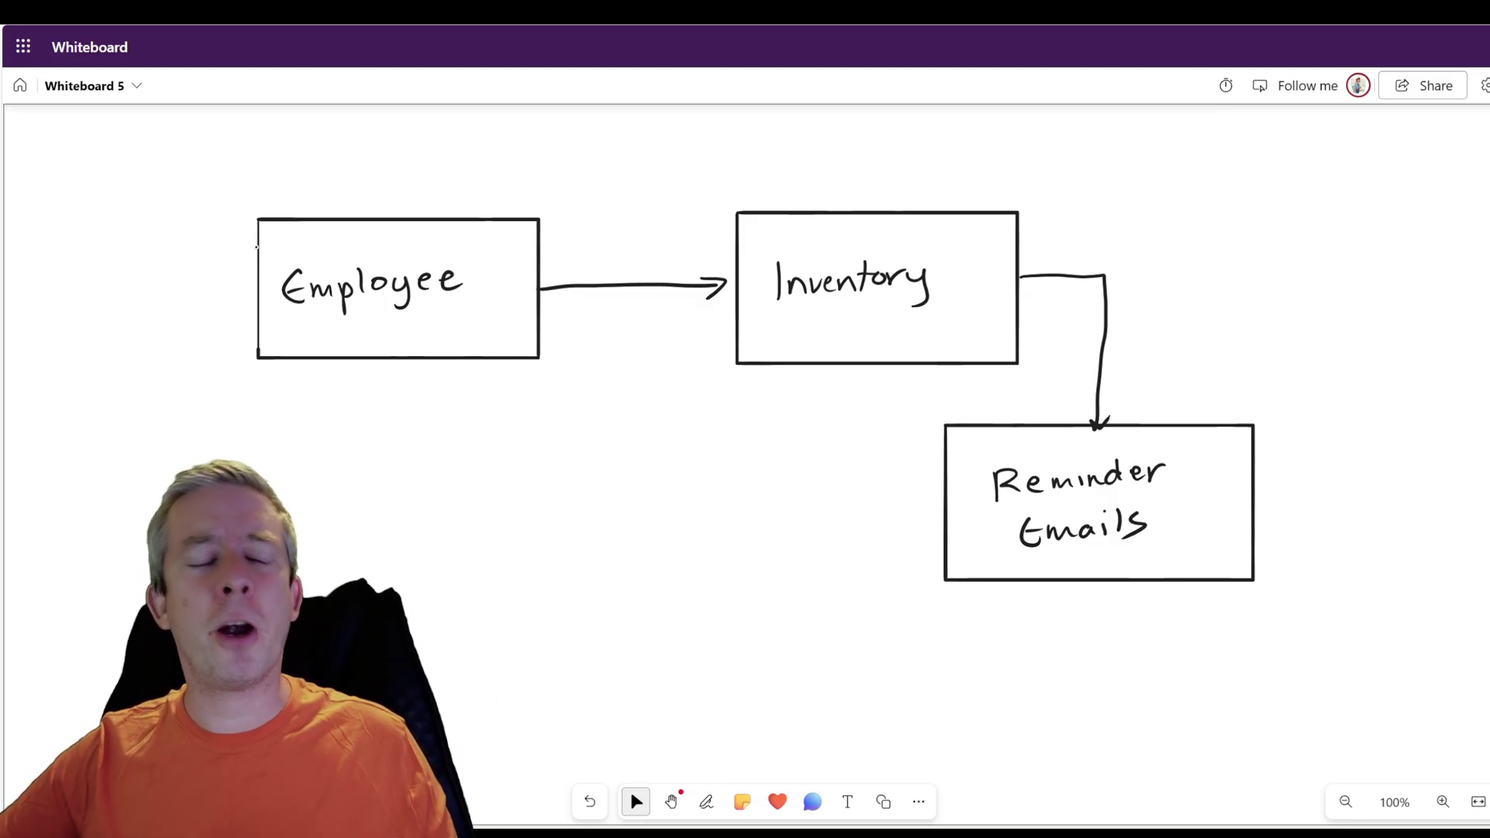
key("ctrl+a")
key("Delete")
Step: Handwrite 'Form' and the fields Serial Number, Condition Status, Asset Type and Purchase Date
left_click(706, 800)
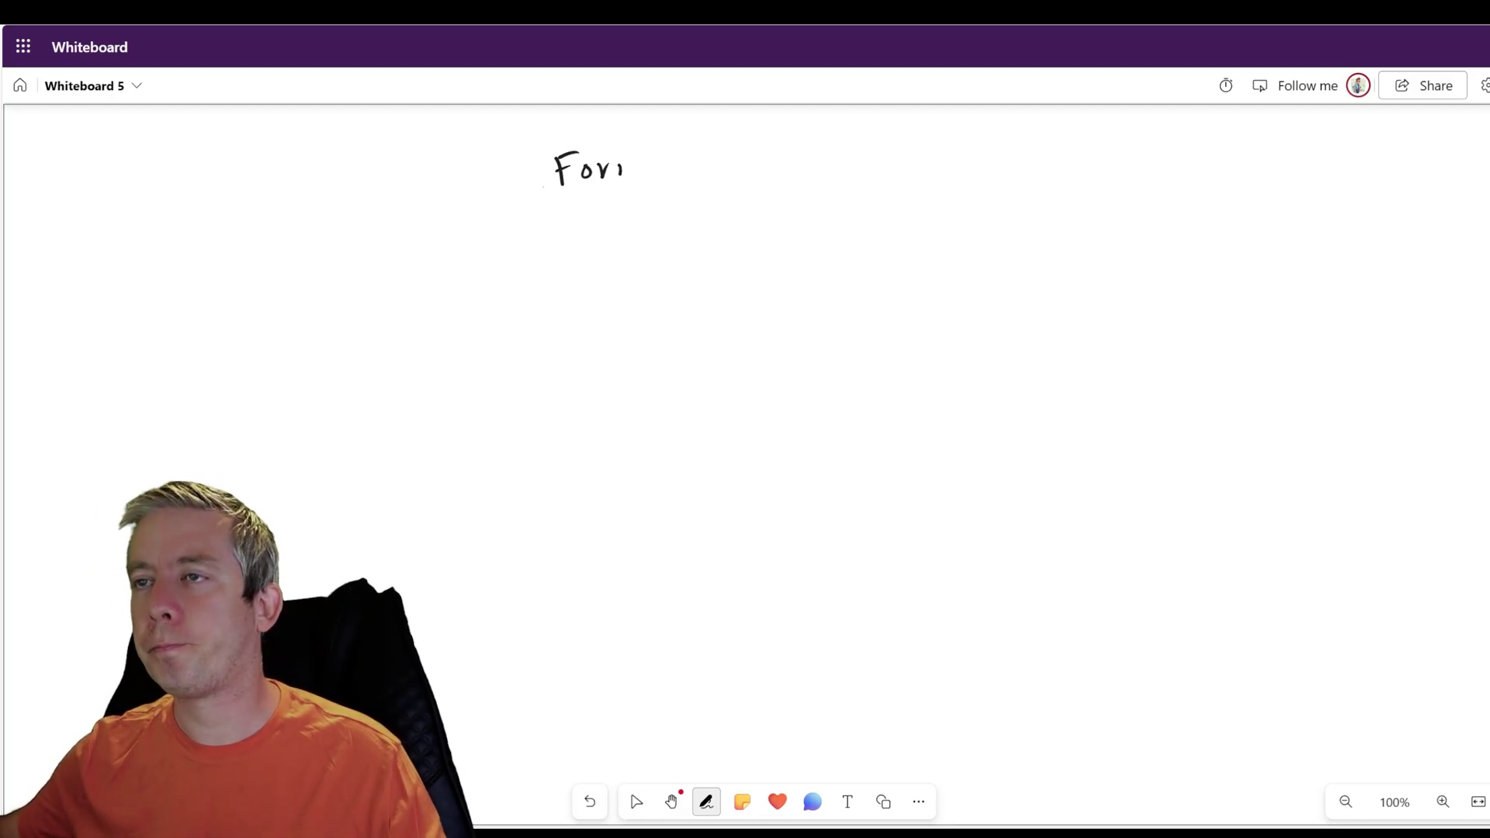
left_click_drag(620, 174, 655, 166)
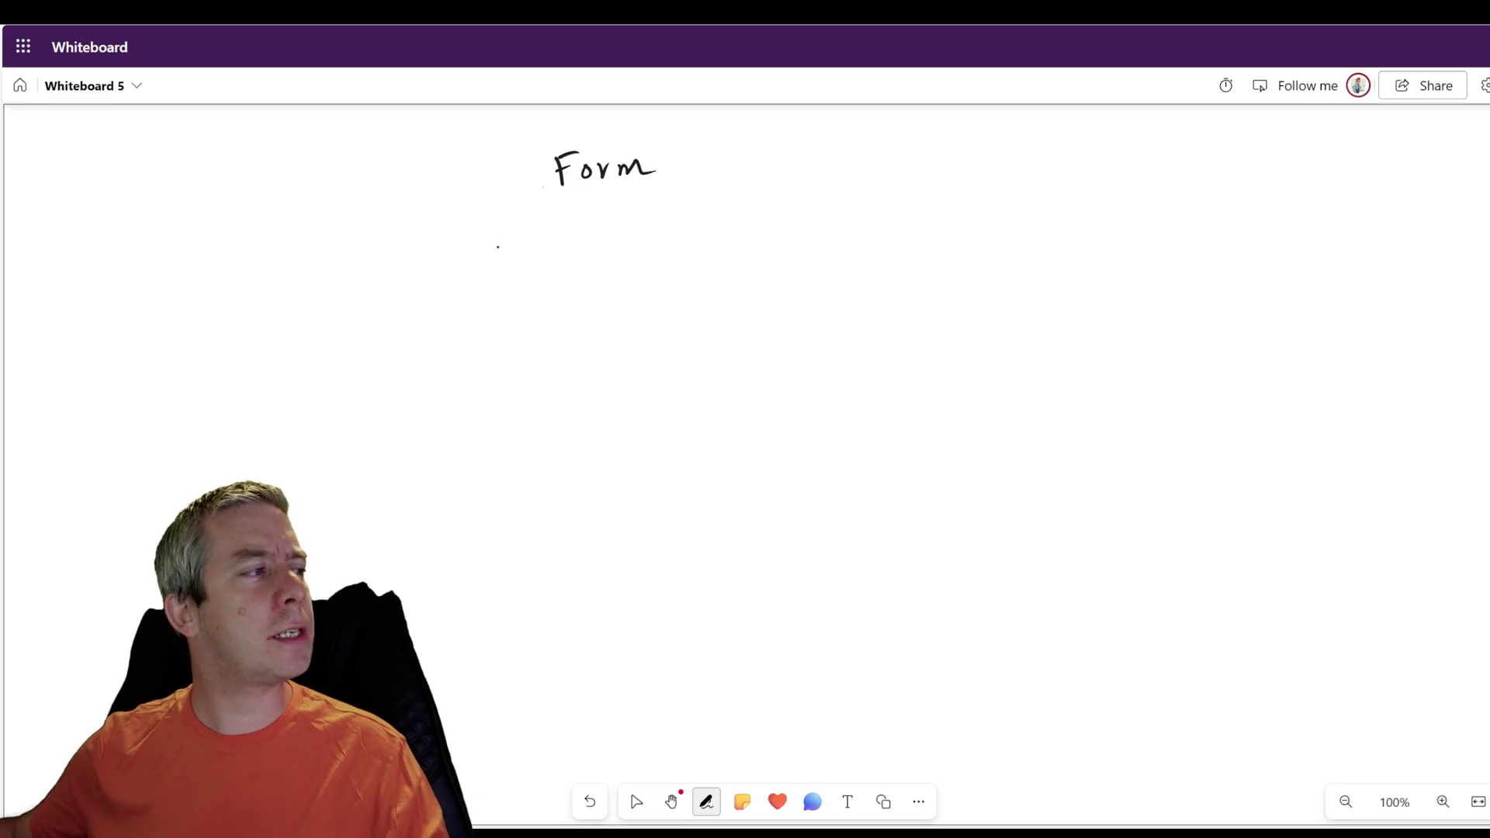
left_click_drag(543, 271, 526, 296)
left_click_drag(548, 285, 585, 288)
mouse_move(593, 288)
left_mouse_down()
mouse_move(599, 269)
mouse_move(660, 275)
mouse_move(672, 260)
left_mouse_up()
left_click_drag(682, 270, 732, 282)
mouse_move(744, 246)
left_mouse_down()
mouse_move(751, 280)
mouse_move(772, 272)
left_mouse_up()
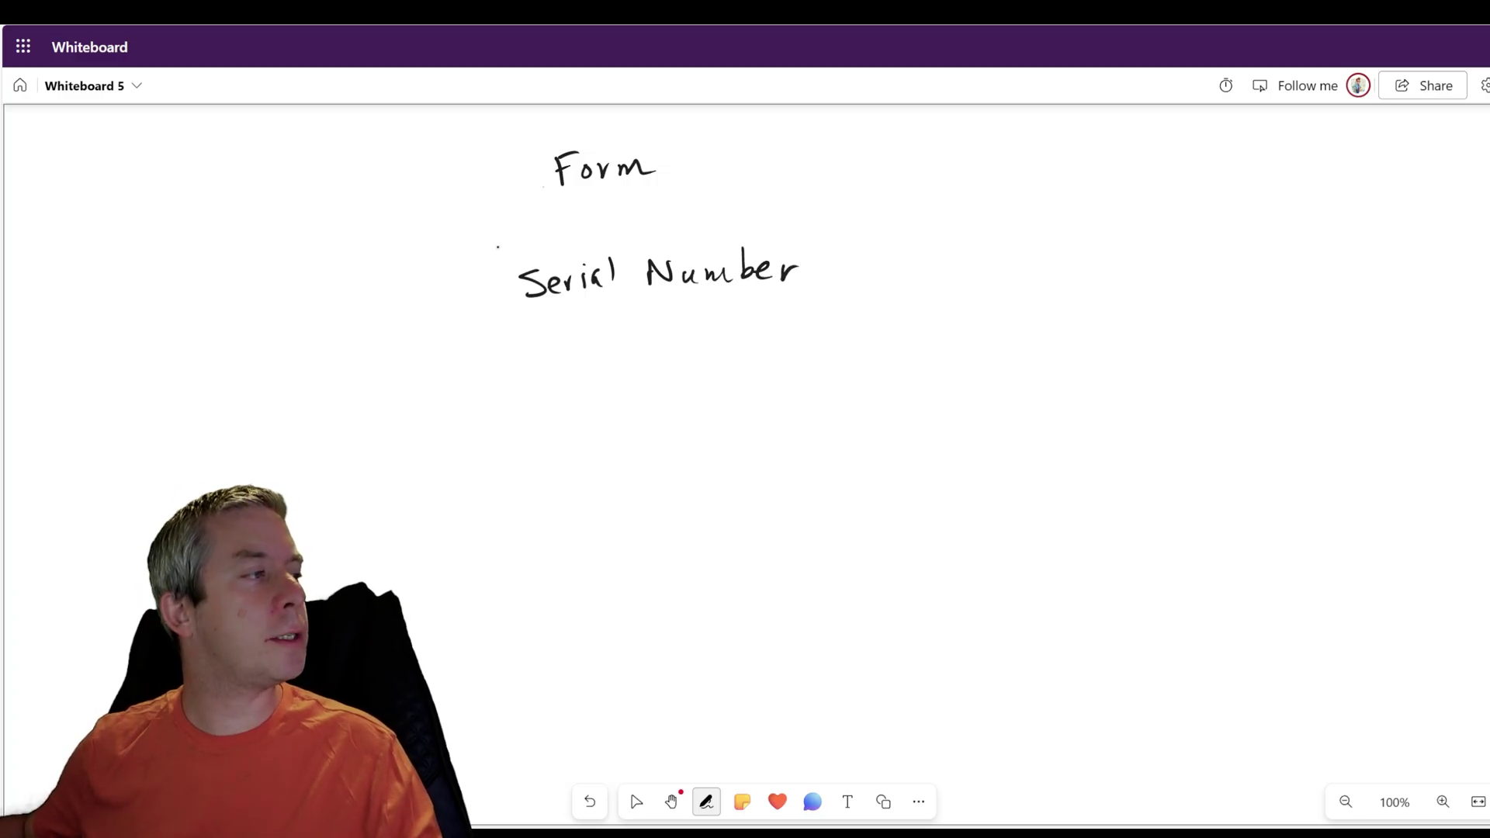
mouse_move(542, 324)
left_mouse_down()
mouse_move(534, 357)
mouse_move(543, 349)
left_mouse_up()
mouse_move(557, 351)
left_mouse_down()
mouse_move(575, 347)
mouse_move(549, 415)
left_mouse_up()
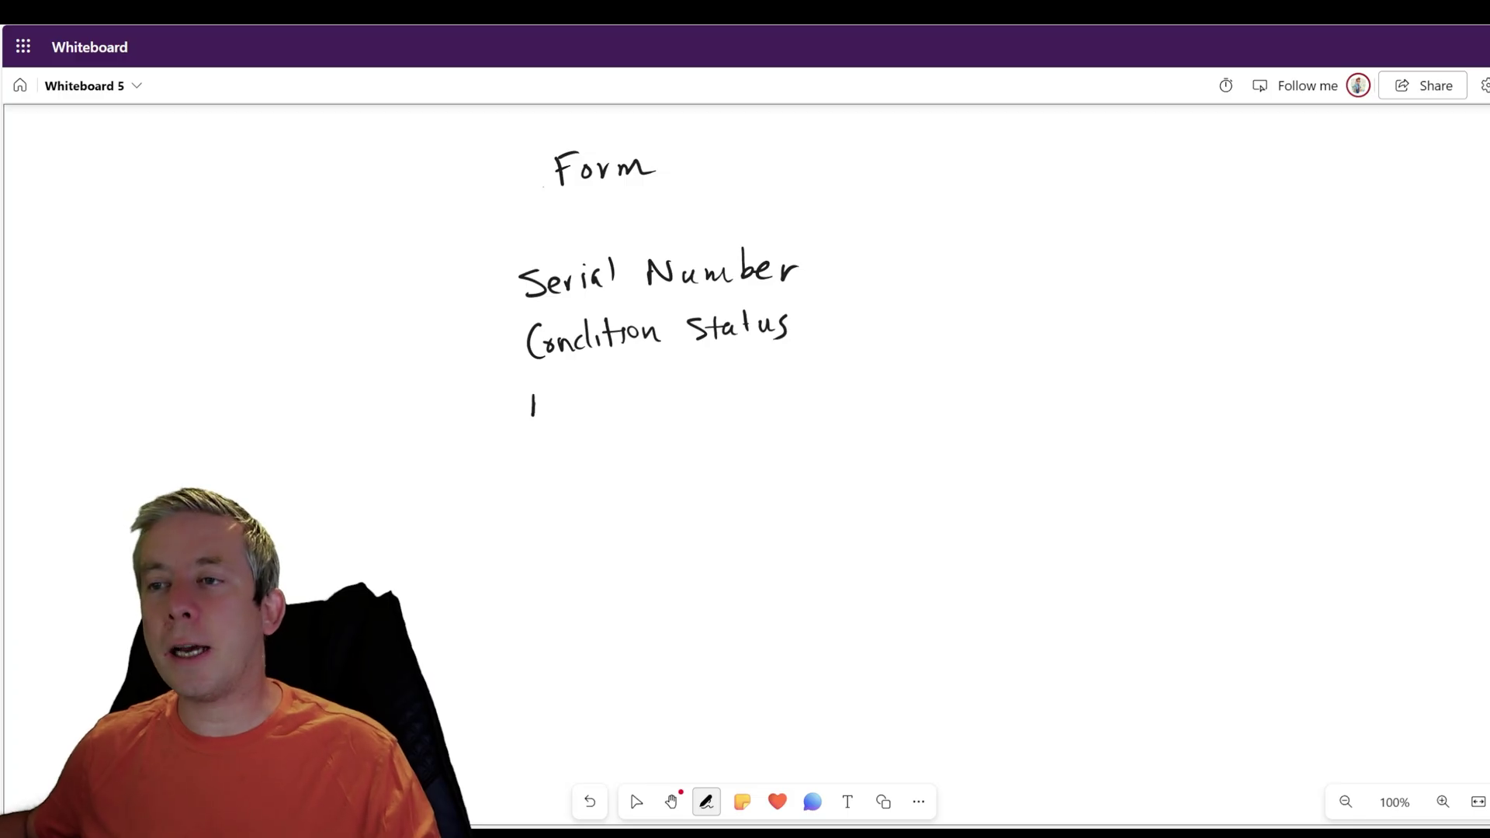
left_click_drag(557, 392, 555, 398)
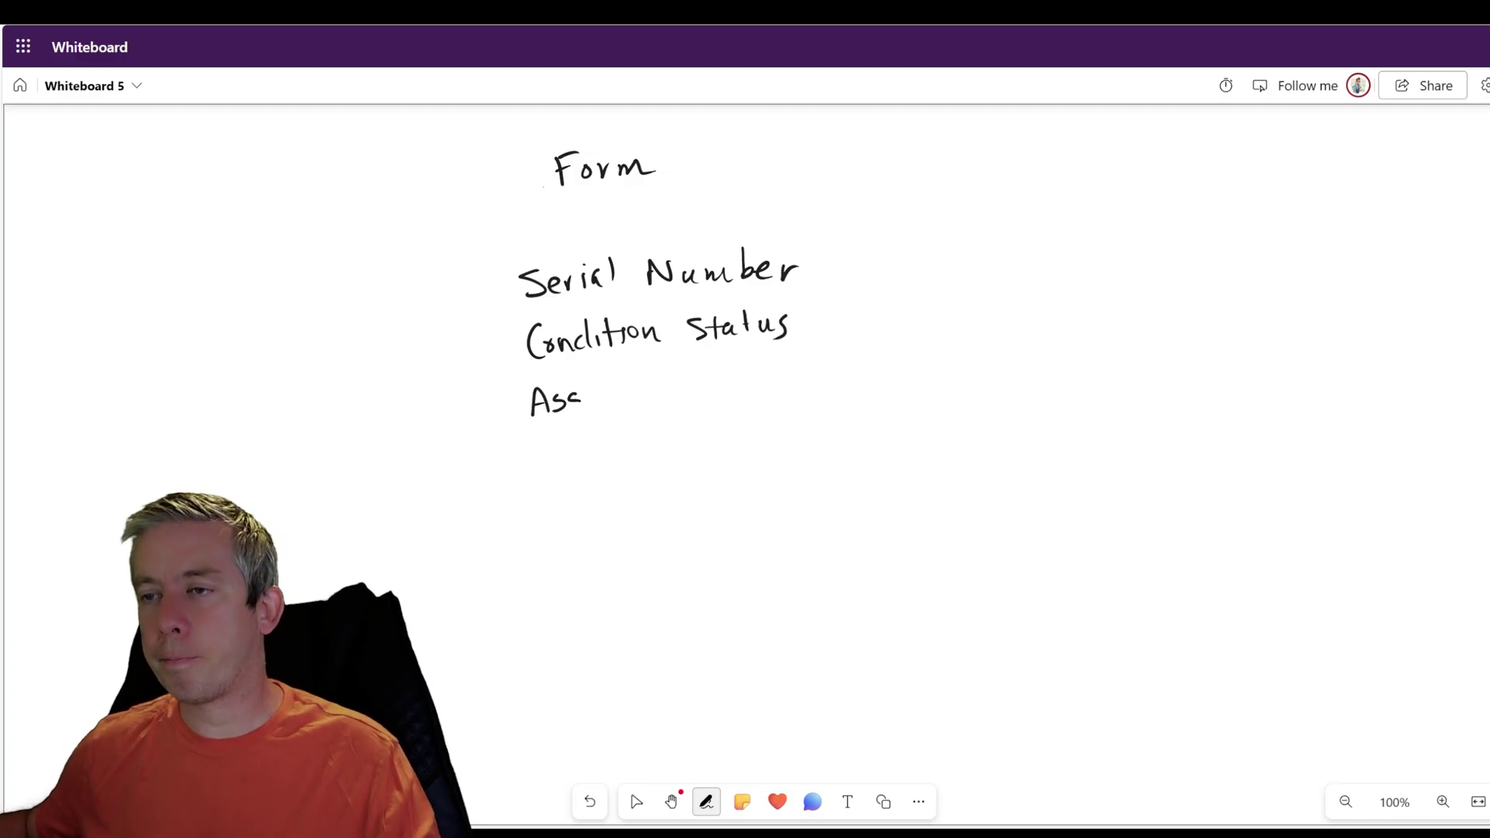
left_click_drag(583, 403, 538, 477)
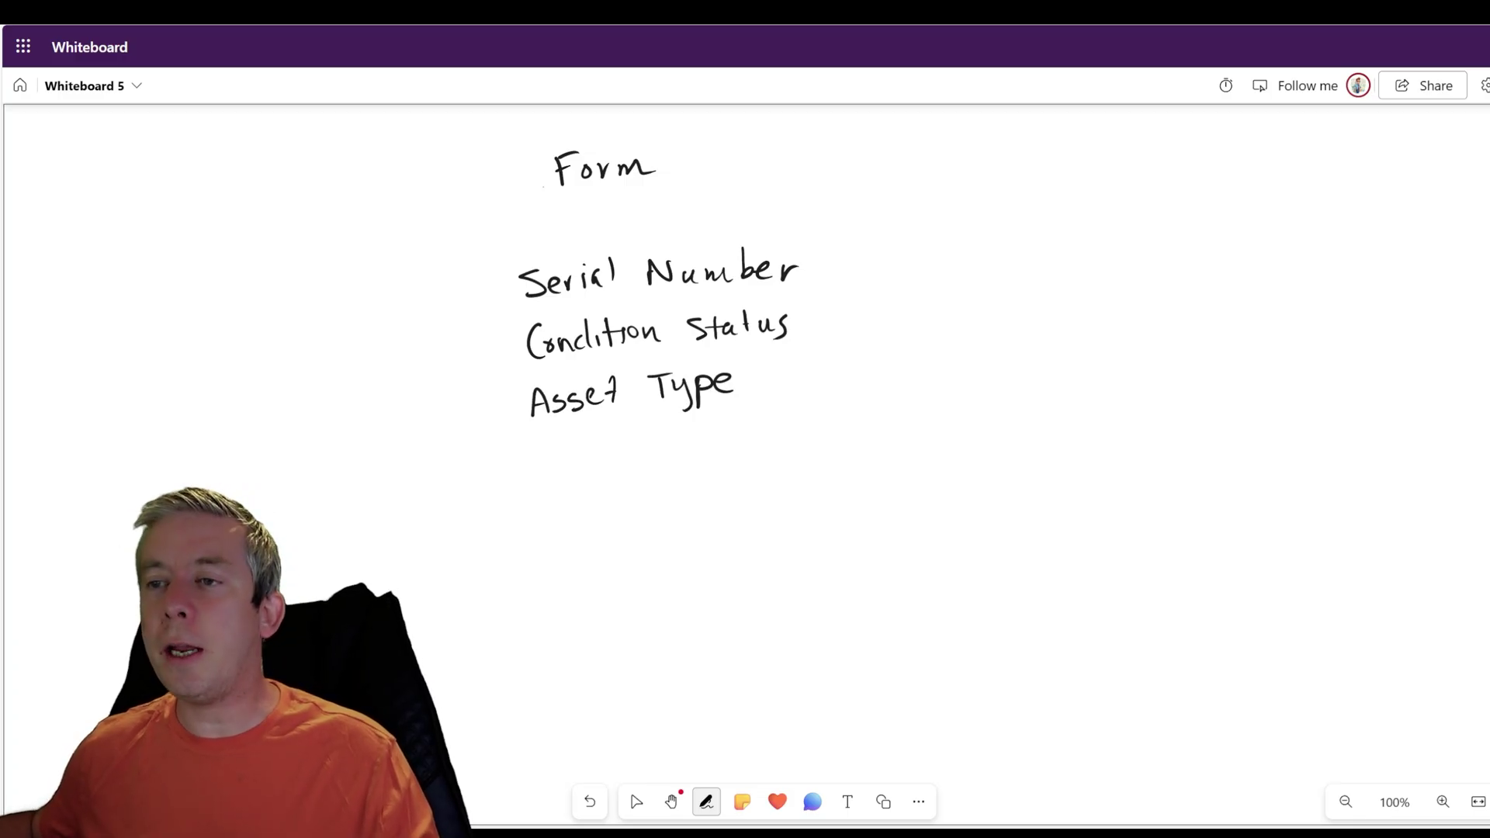
left_click_drag(534, 451, 541, 461)
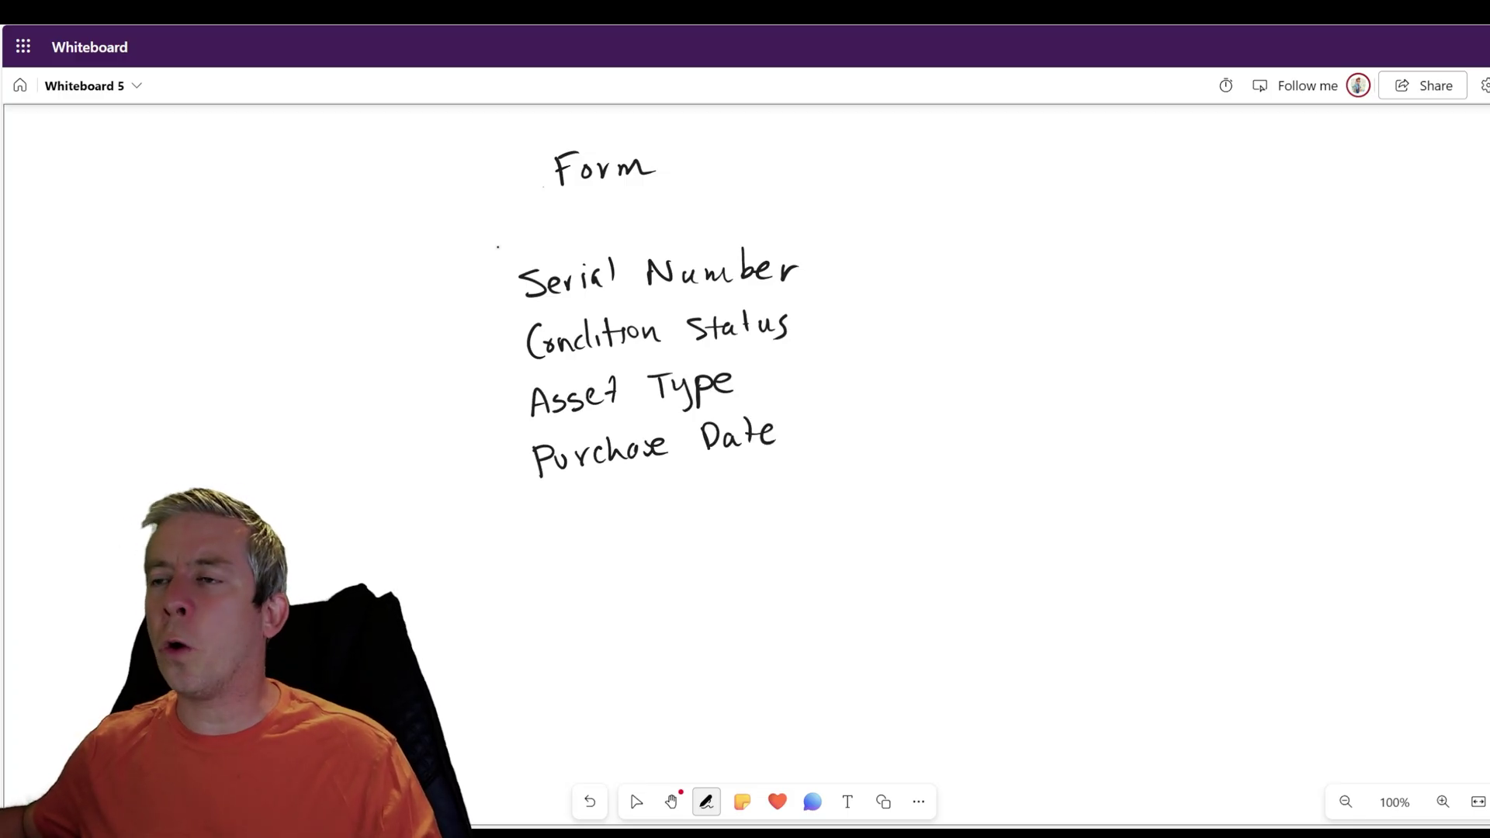
Step: Draw an input box beside each of the four fields, then switch to the Select tool
mouse_move(871, 241)
left_mouse_down()
mouse_move(872, 279)
mouse_move(1051, 256)
mouse_move(872, 238)
left_mouse_up()
mouse_move(875, 304)
left_mouse_down()
mouse_move(1038, 337)
mouse_move(979, 301)
mouse_move(854, 303)
left_mouse_up()
mouse_move(866, 380)
left_mouse_down()
mouse_move(924, 410)
mouse_move(1052, 389)
mouse_move(852, 375)
left_mouse_up()
mouse_move(870, 439)
left_mouse_down()
mouse_move(1043, 469)
mouse_move(954, 425)
mouse_move(856, 437)
left_mouse_up()
left_click(636, 802)
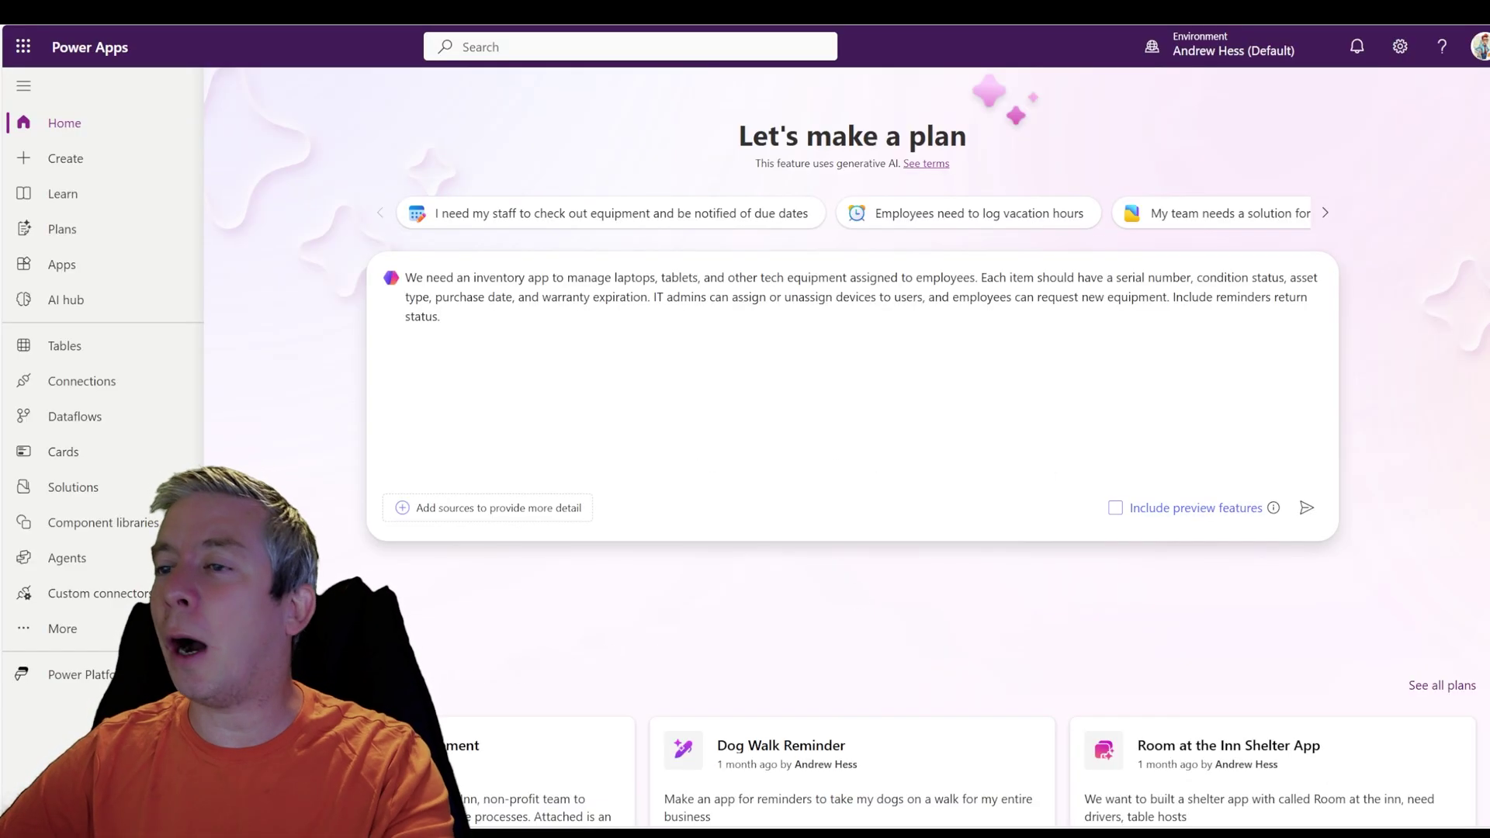
Step: Replace 'warranty expiration' with 'and' and attach formexample.png and erd_example.png
left_click_drag(649, 297, 543, 297)
key("BackSpace")
key("BackSpace")
key("BackSpace")
key("BackSpace")
key("BackSpace")
key("BackSpace")
key("BackSpace")
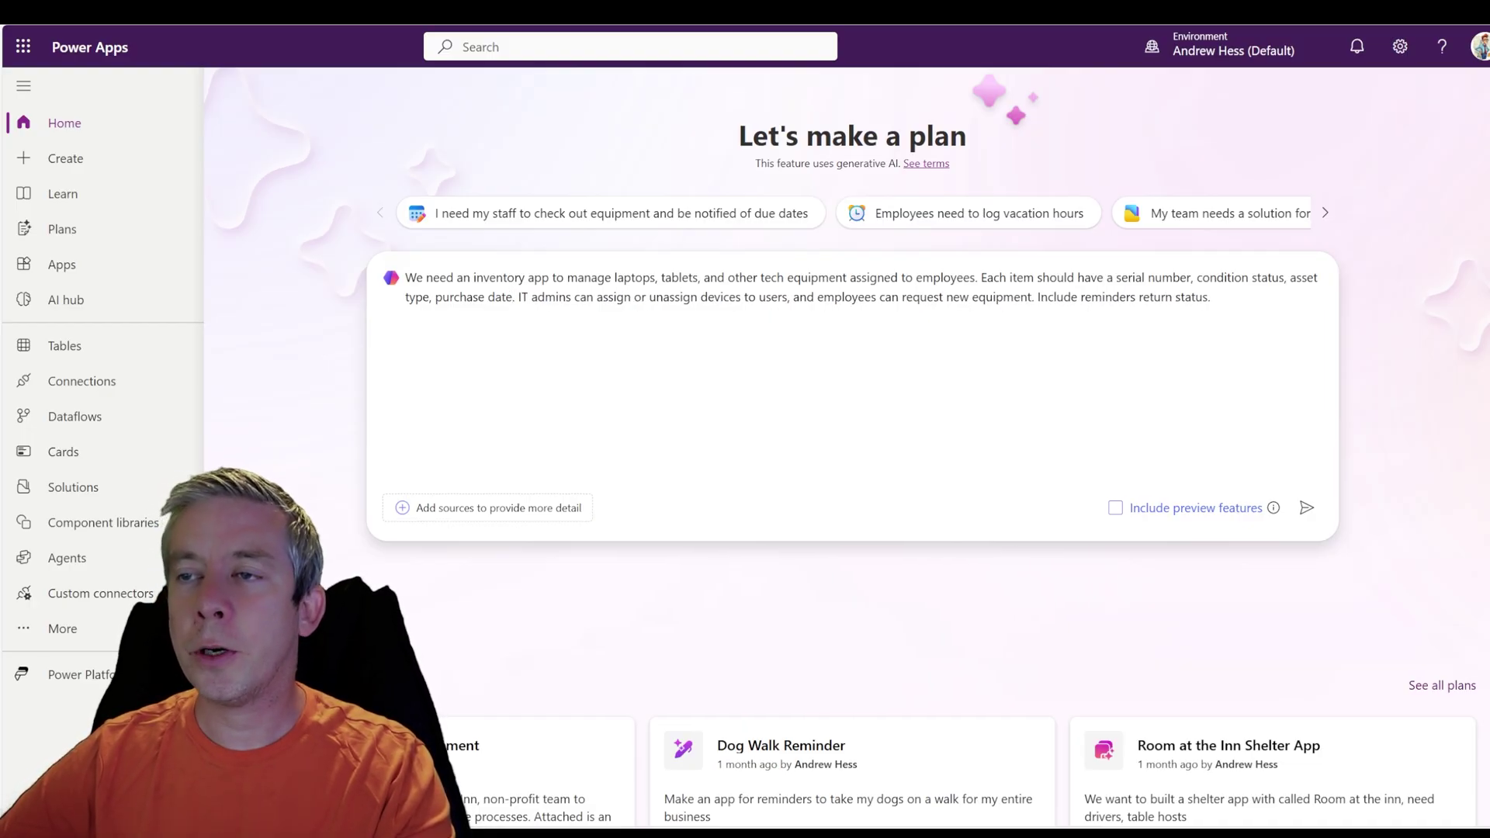
type("and")
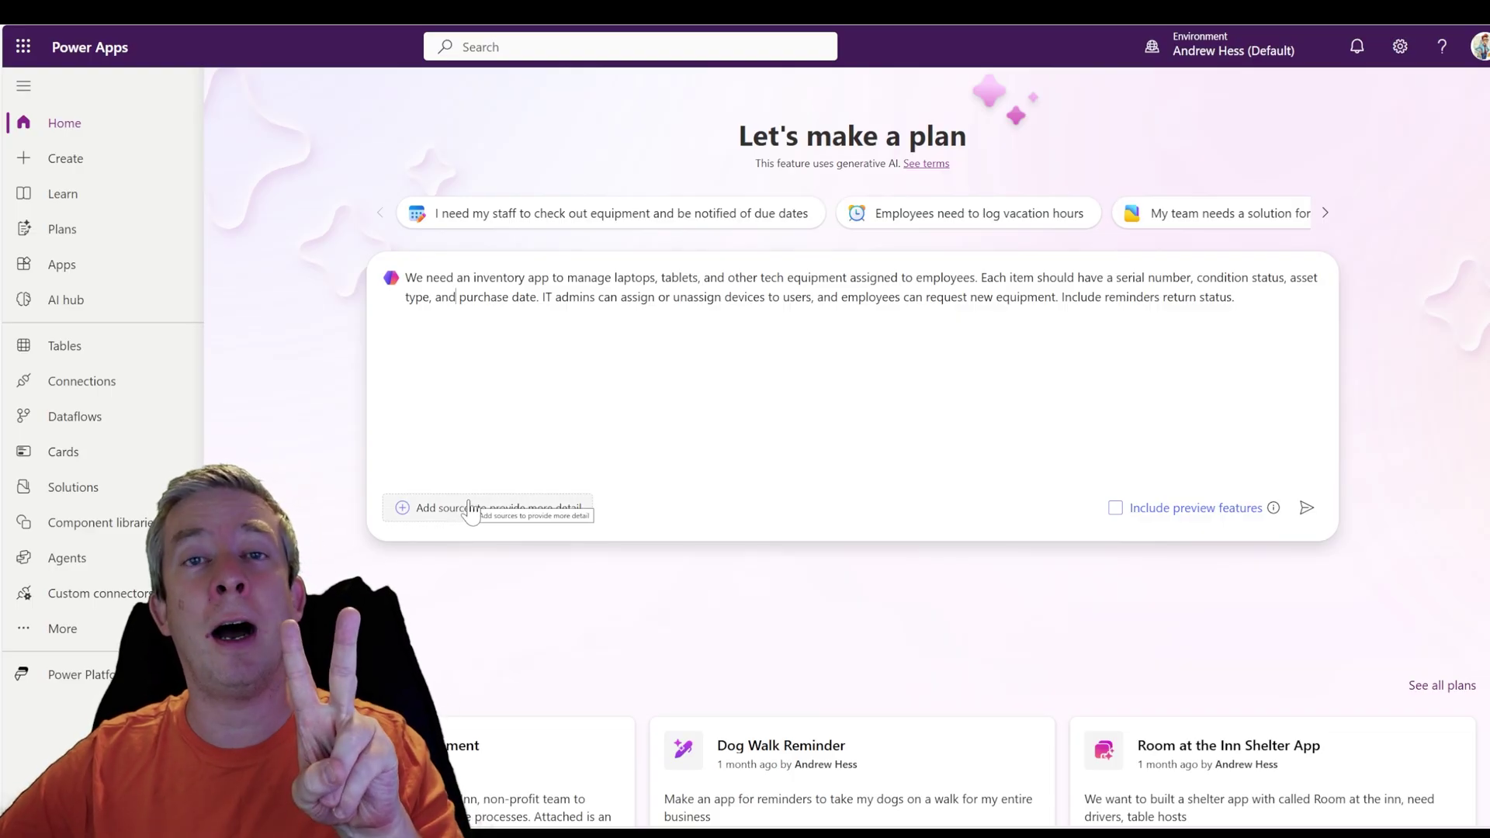
left_click(470, 508)
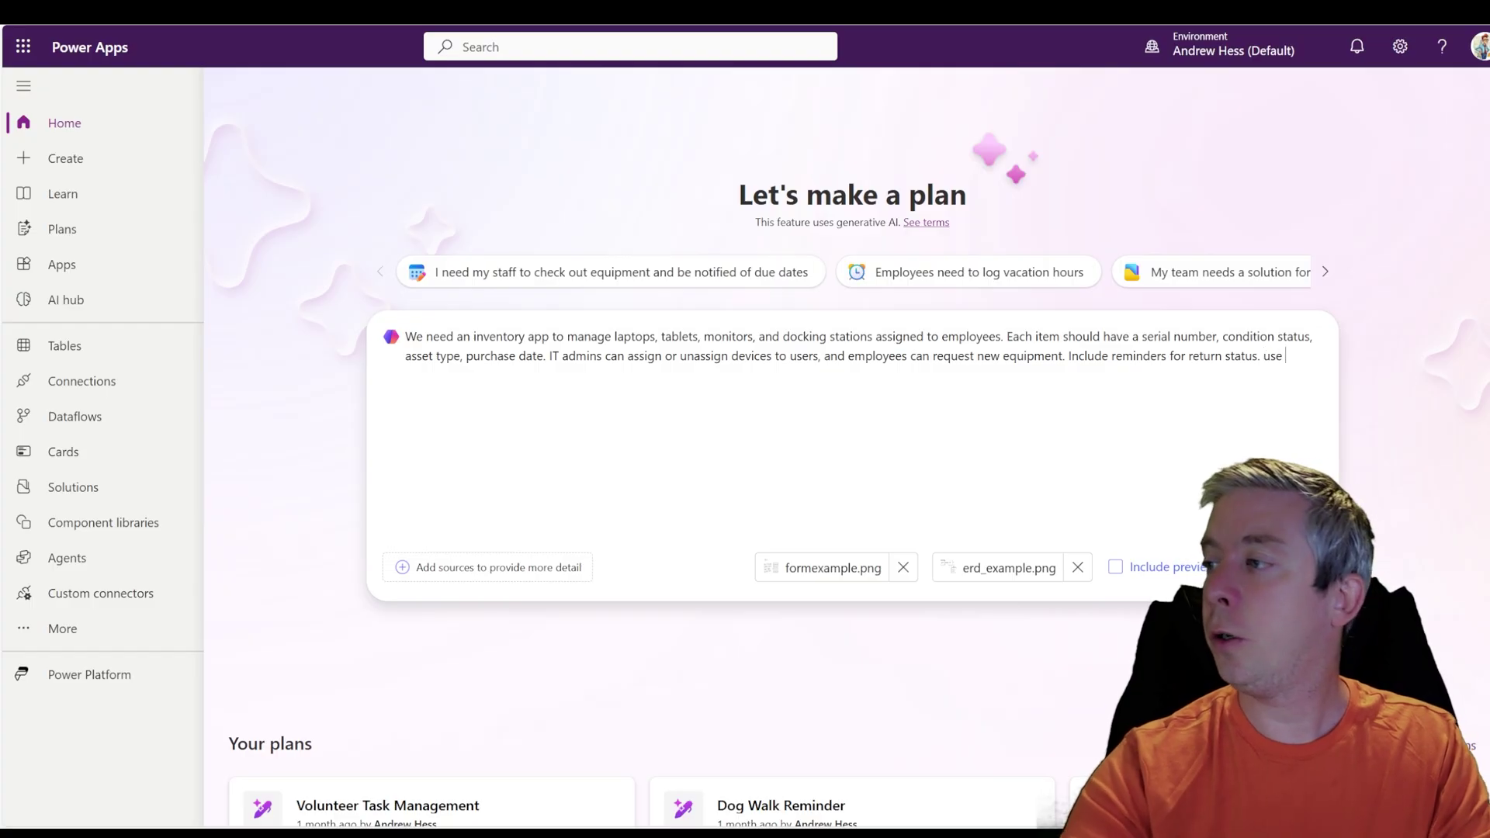
Step: Add sentences using formexample.png for the equipment form and the ERD for the entire solution
type("se the images attached")
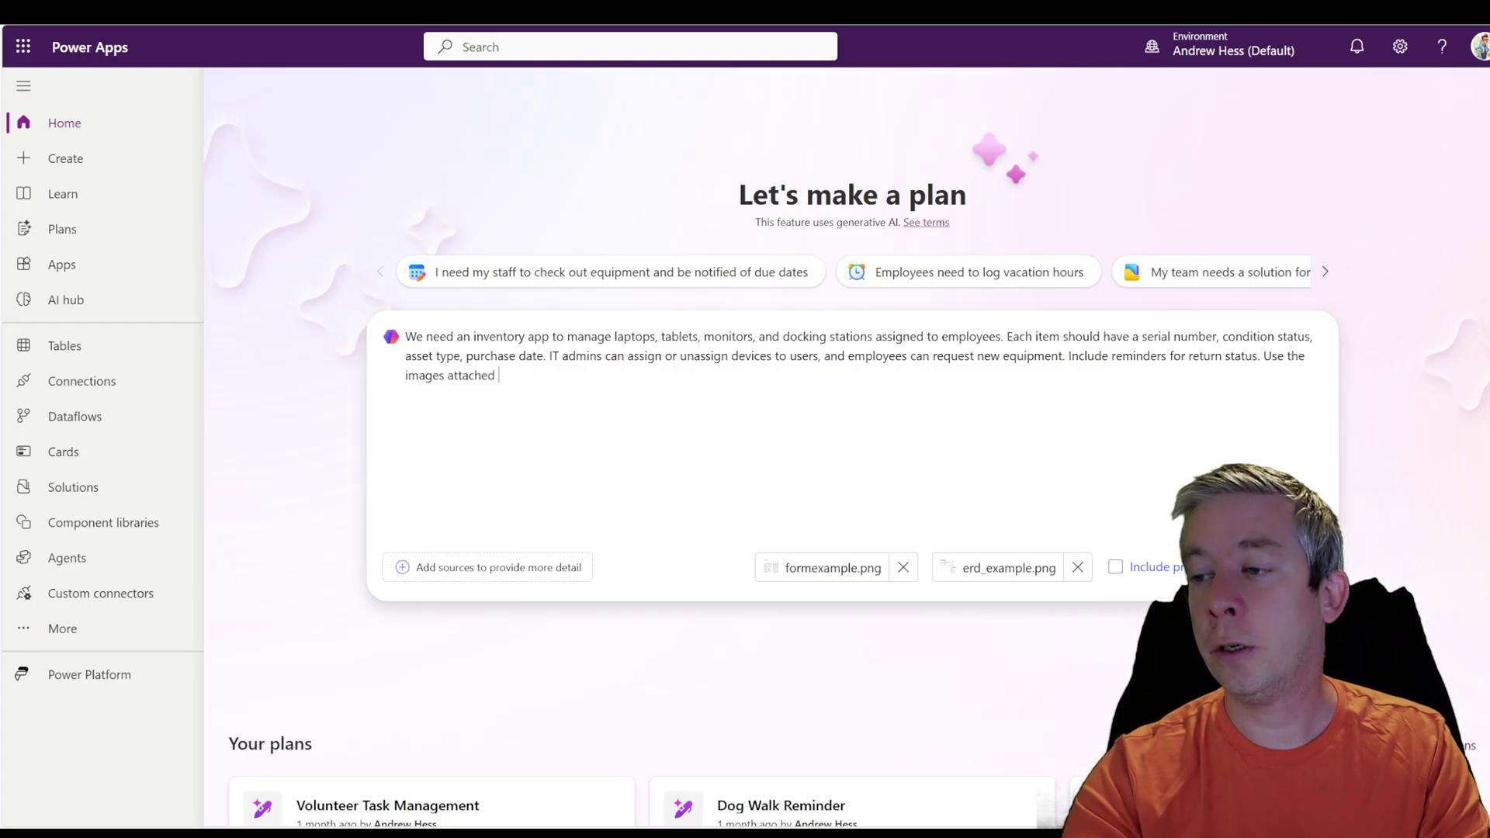
type(" for the simple form for each")
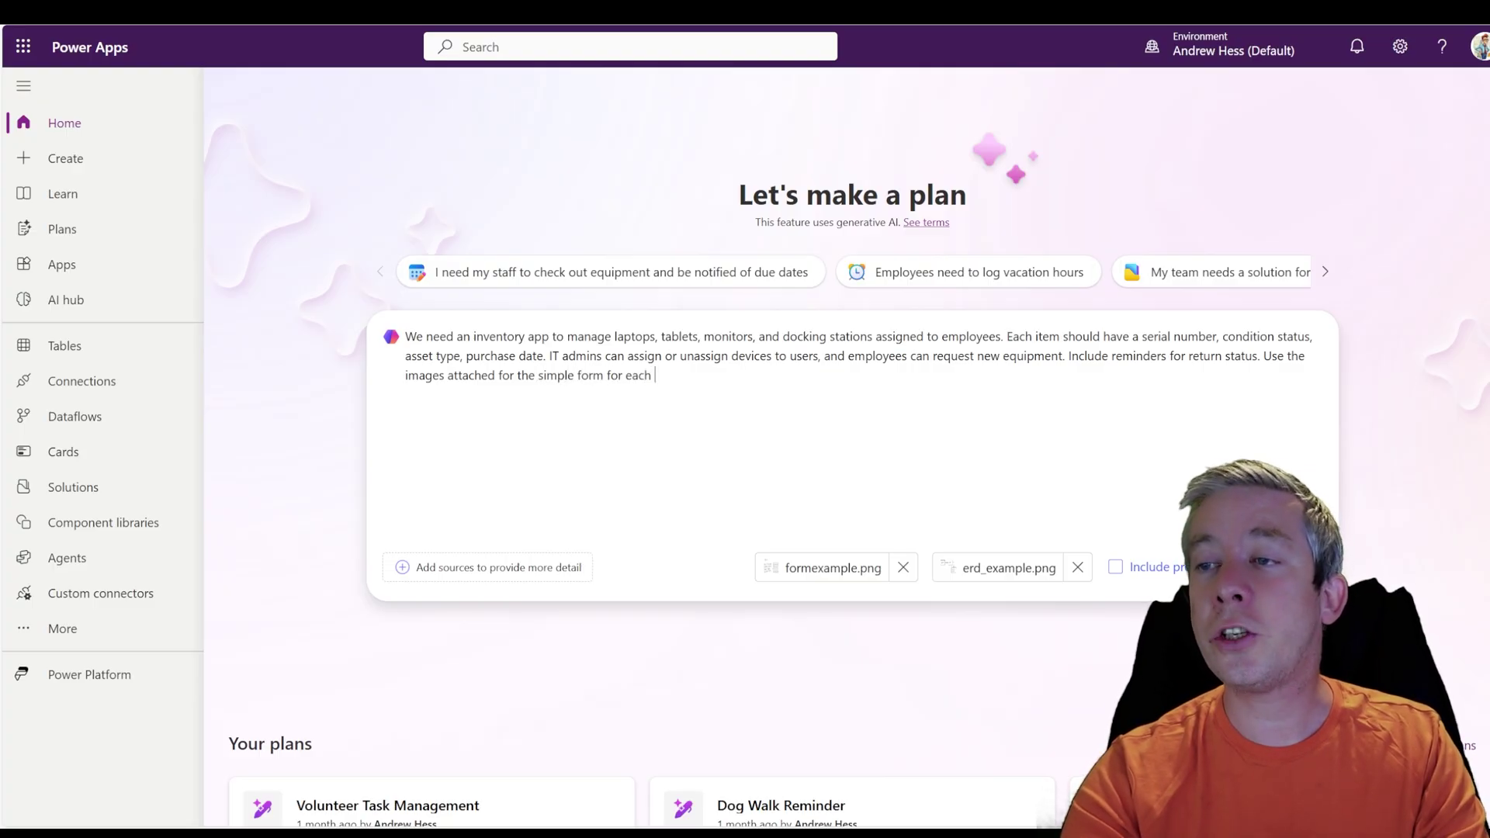
type(" piece of equipment.")
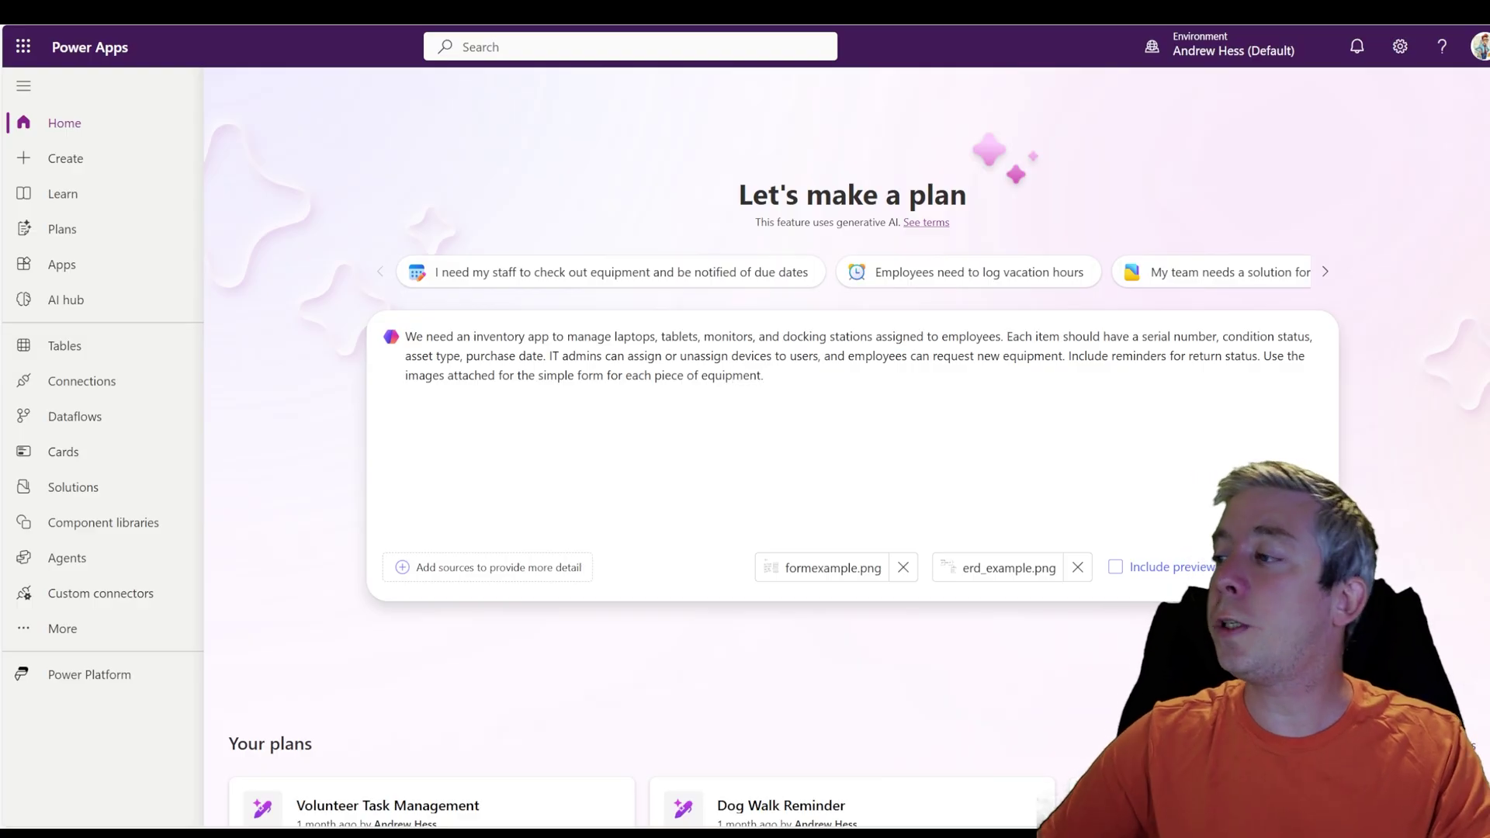
double_click(427, 376)
type("forme")
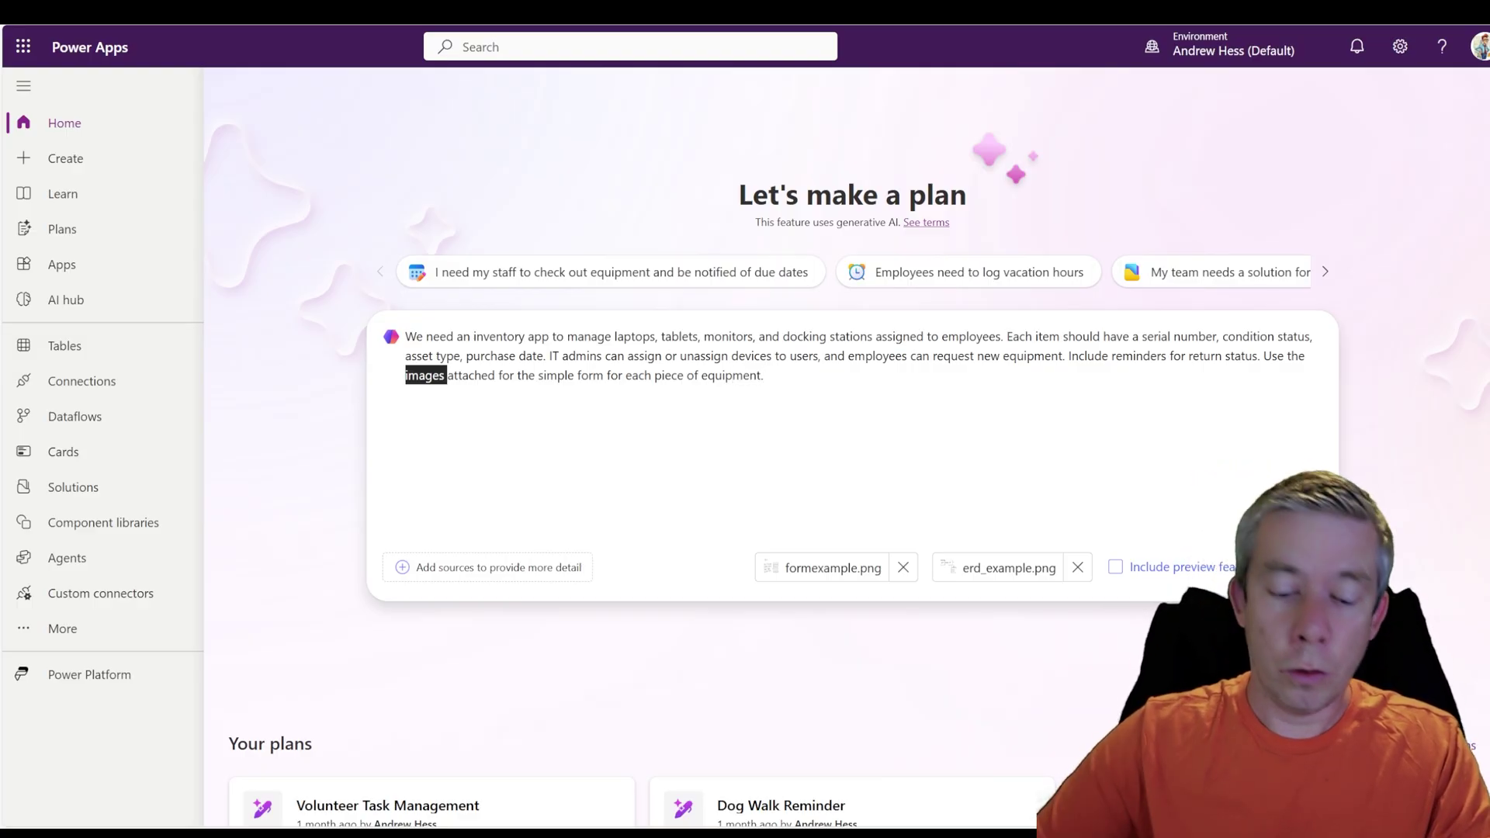
type("xample.png attached for the ")
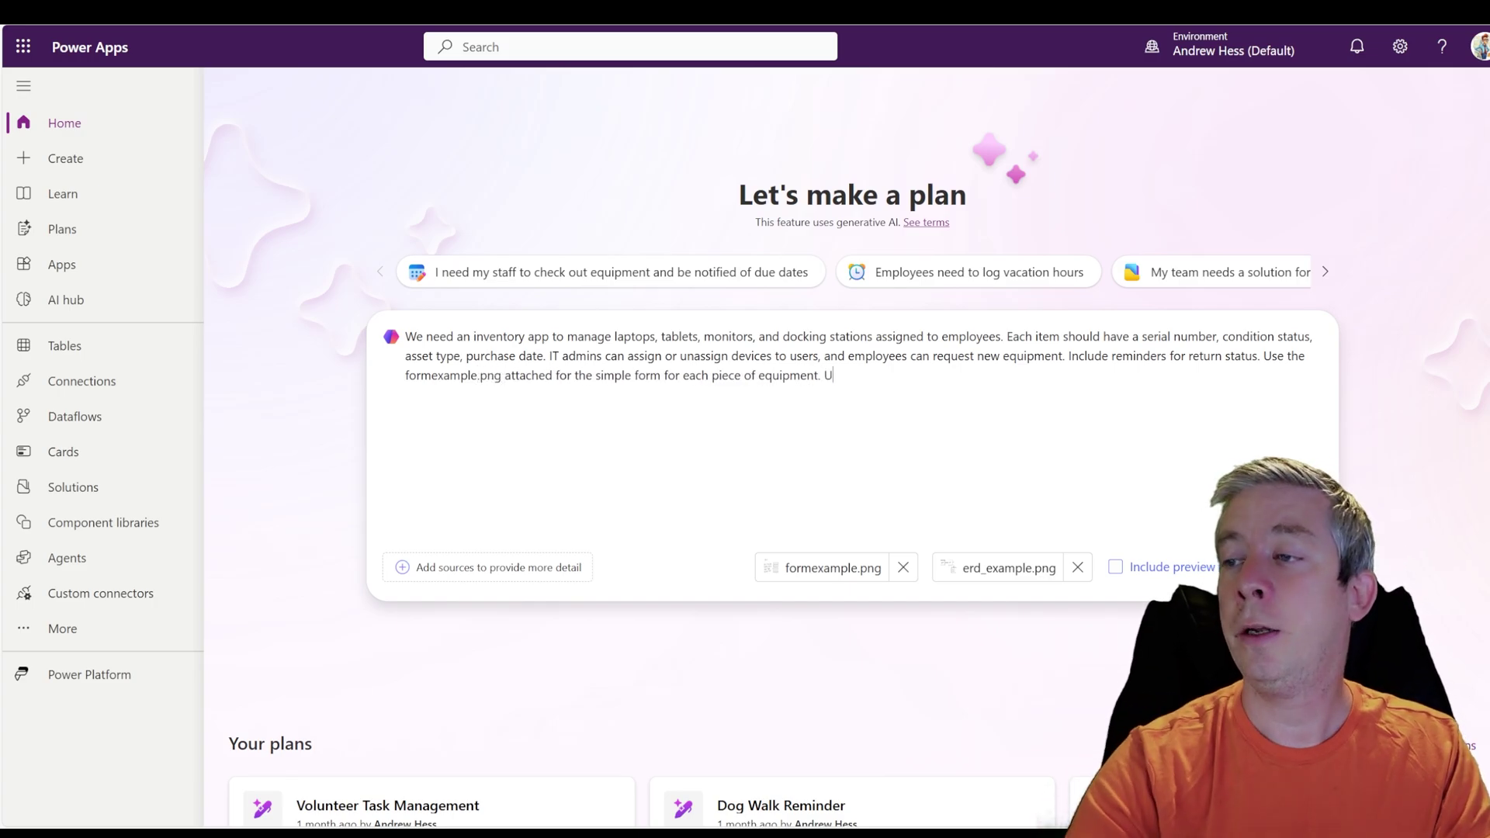
type("simple form for each piece of equipment. Use the ERD_")
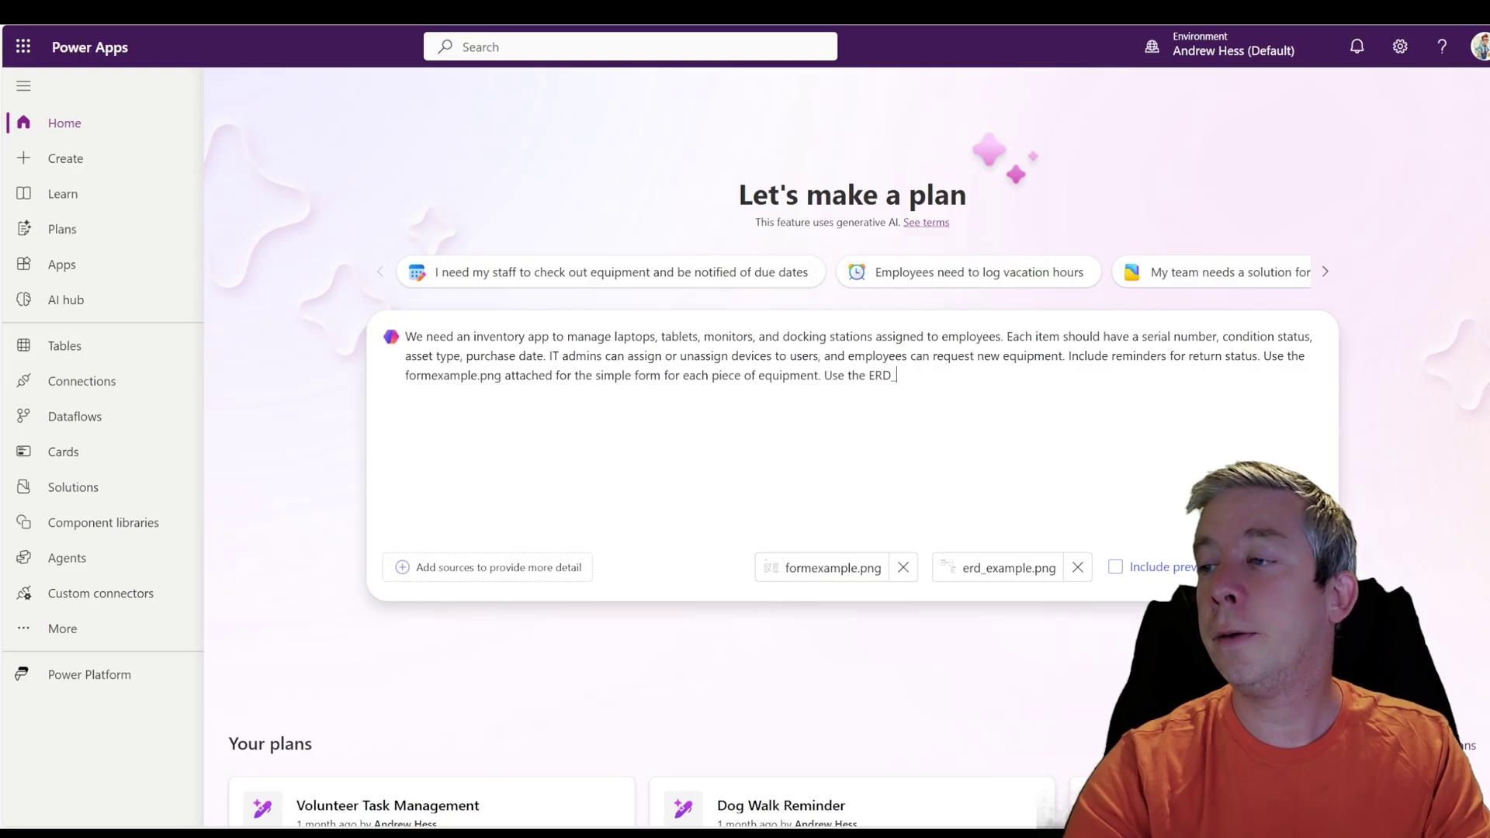
type("example.png")
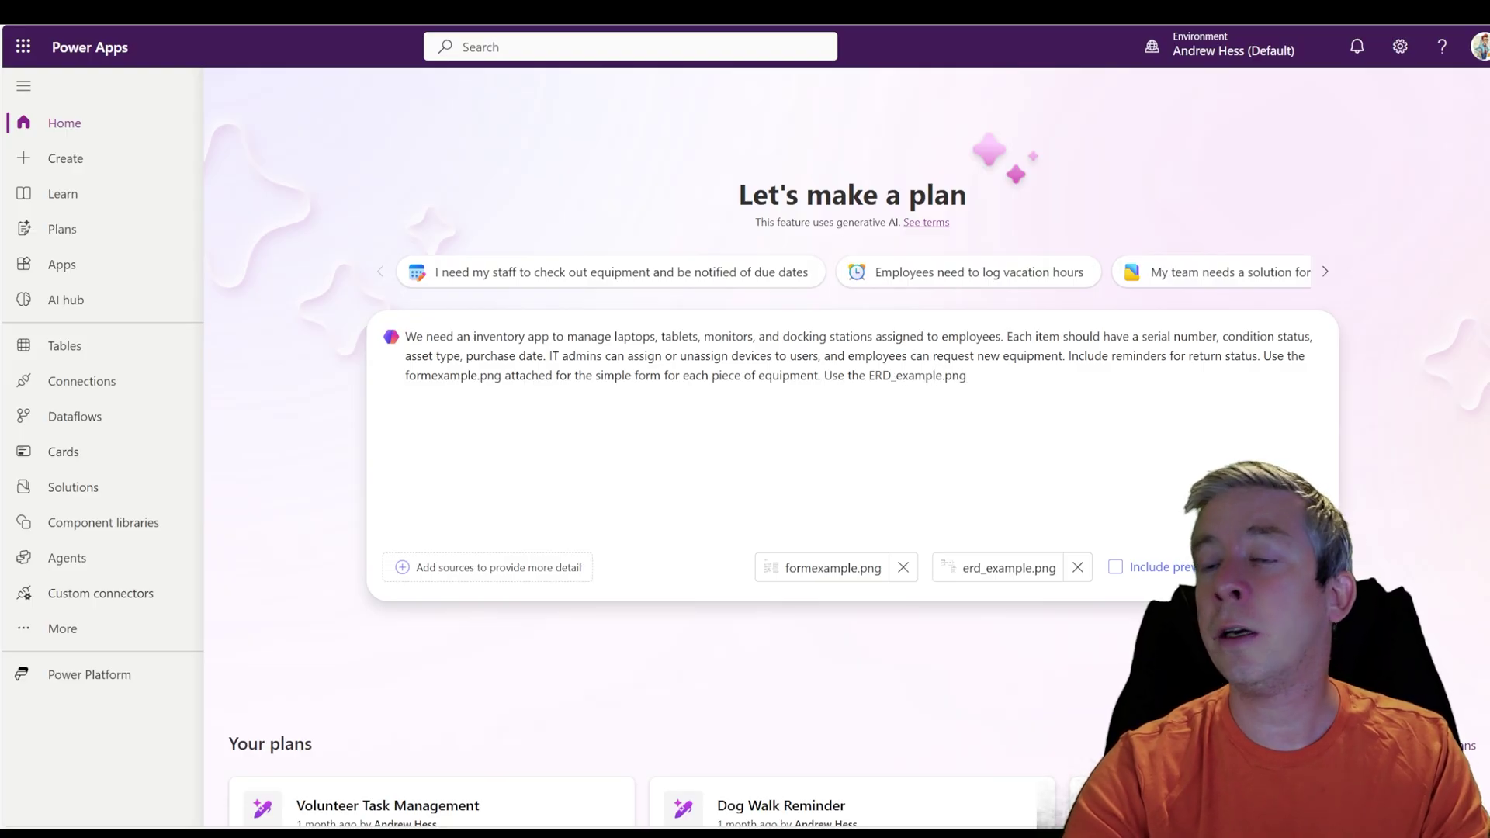
type(" for a simp")
type("le solution")
key("BackSpace")
key("BackSpace")
key("BackSpace")
key("BackSpace")
key("BackSpace")
key("BackSpace")
key("BackSpace")
key("BackSpace")
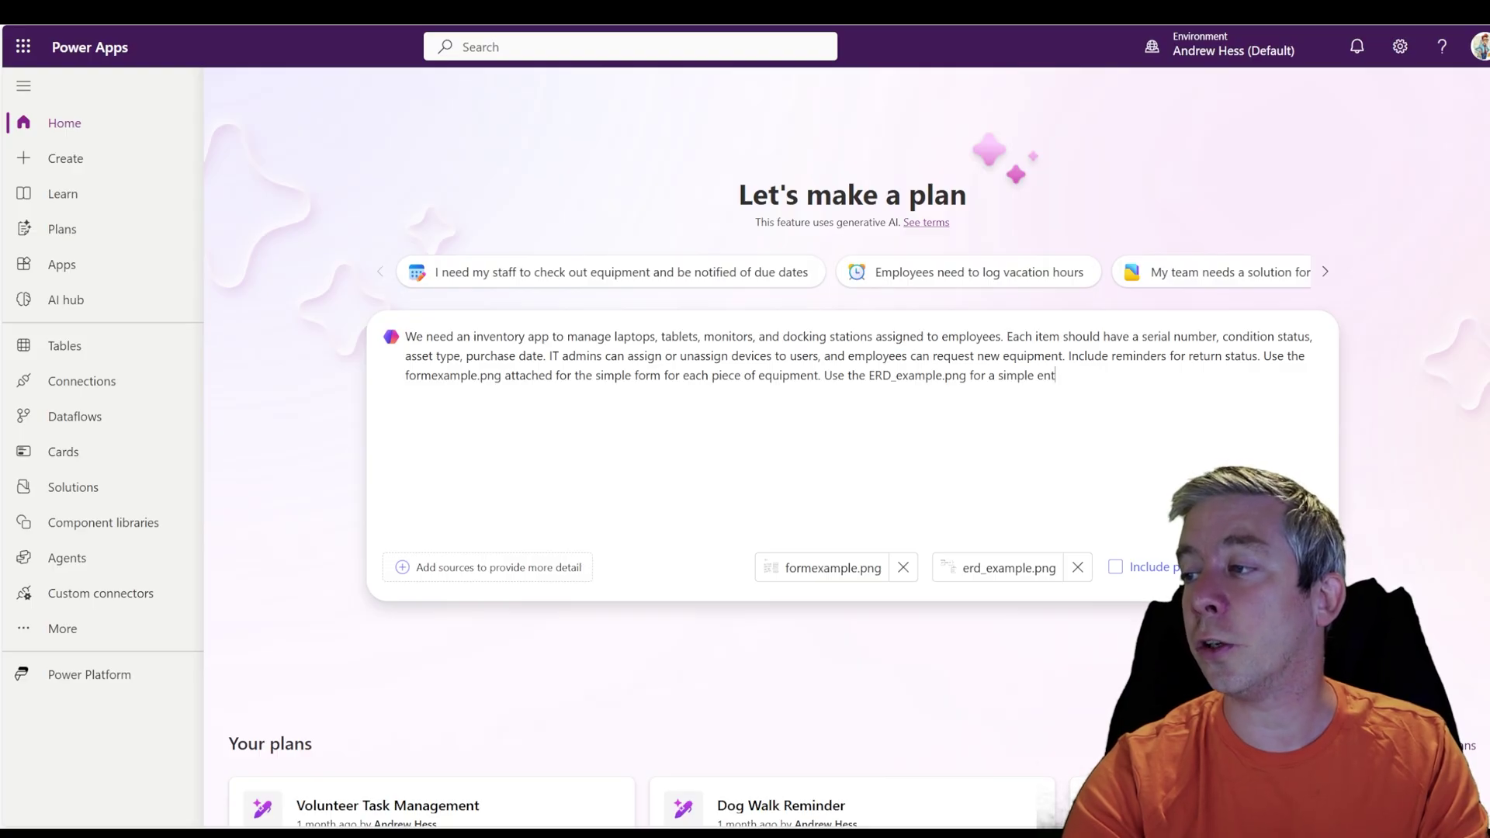
type("entire solution.")
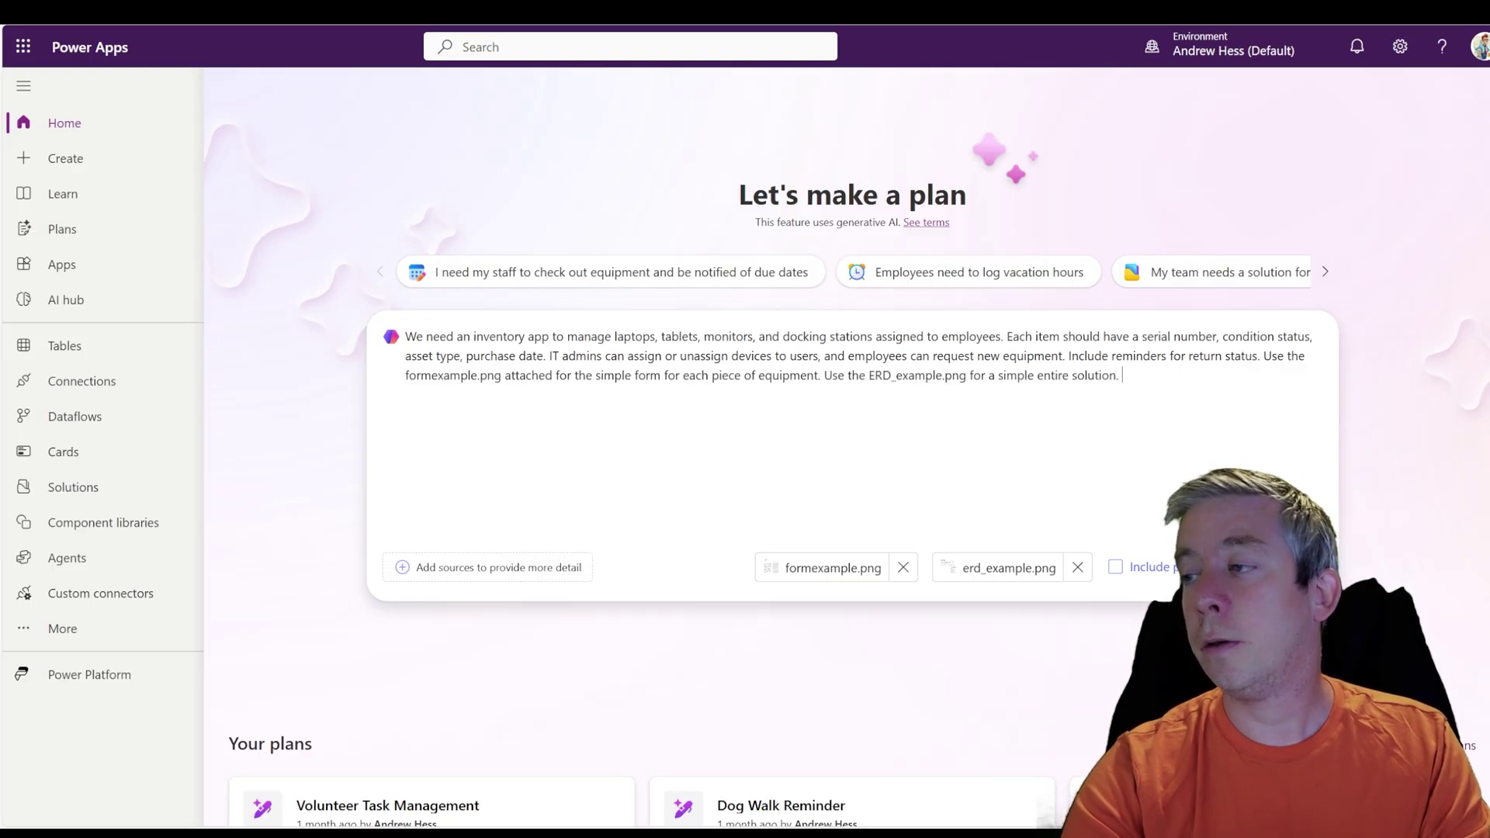
type(" Keep the solution simple.")
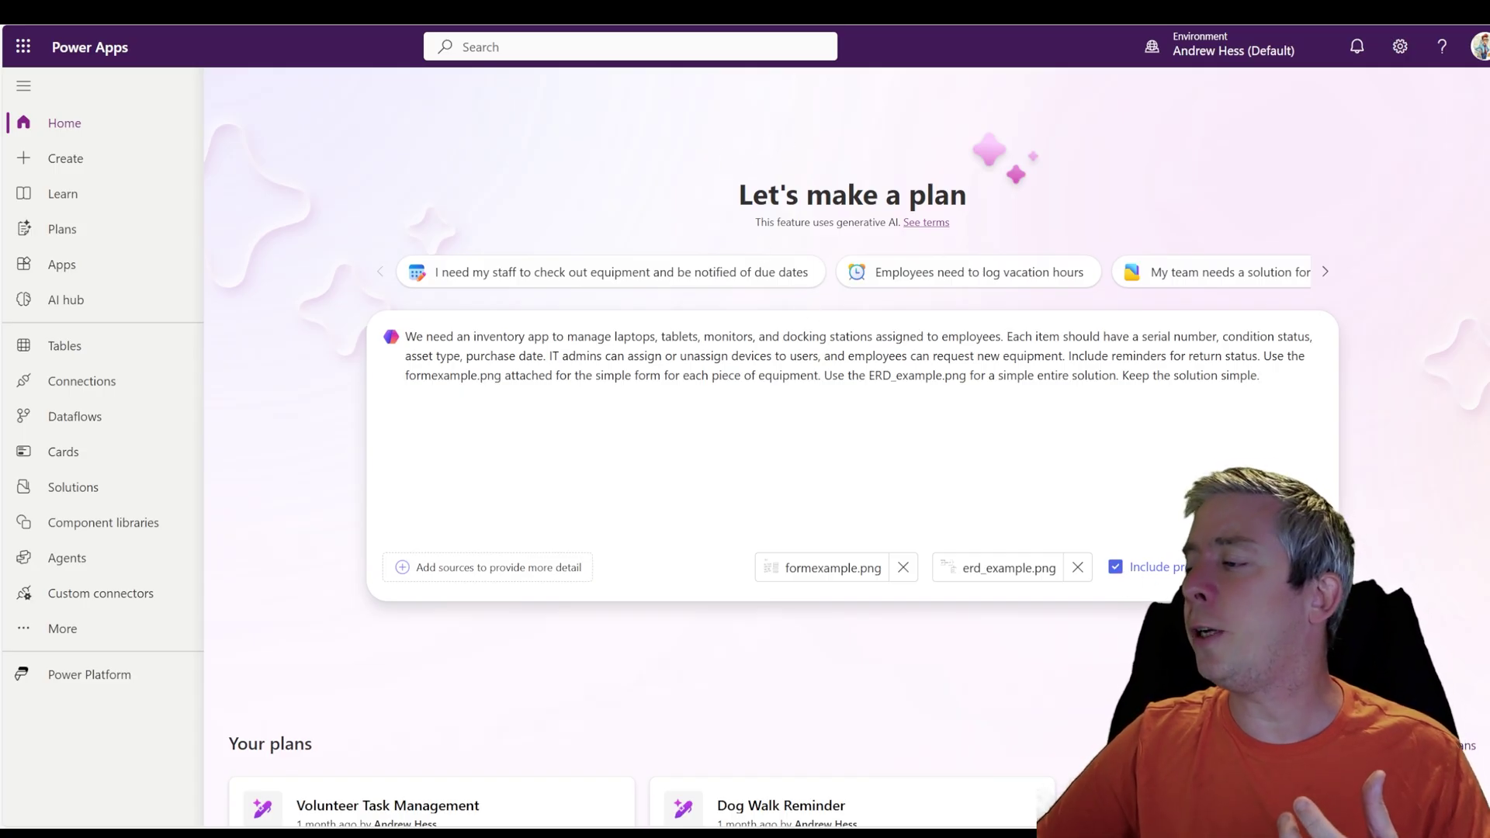
Step: Submit the description to generate the Equipment Inventory Manager plan and approve its user requirements
key("Return")
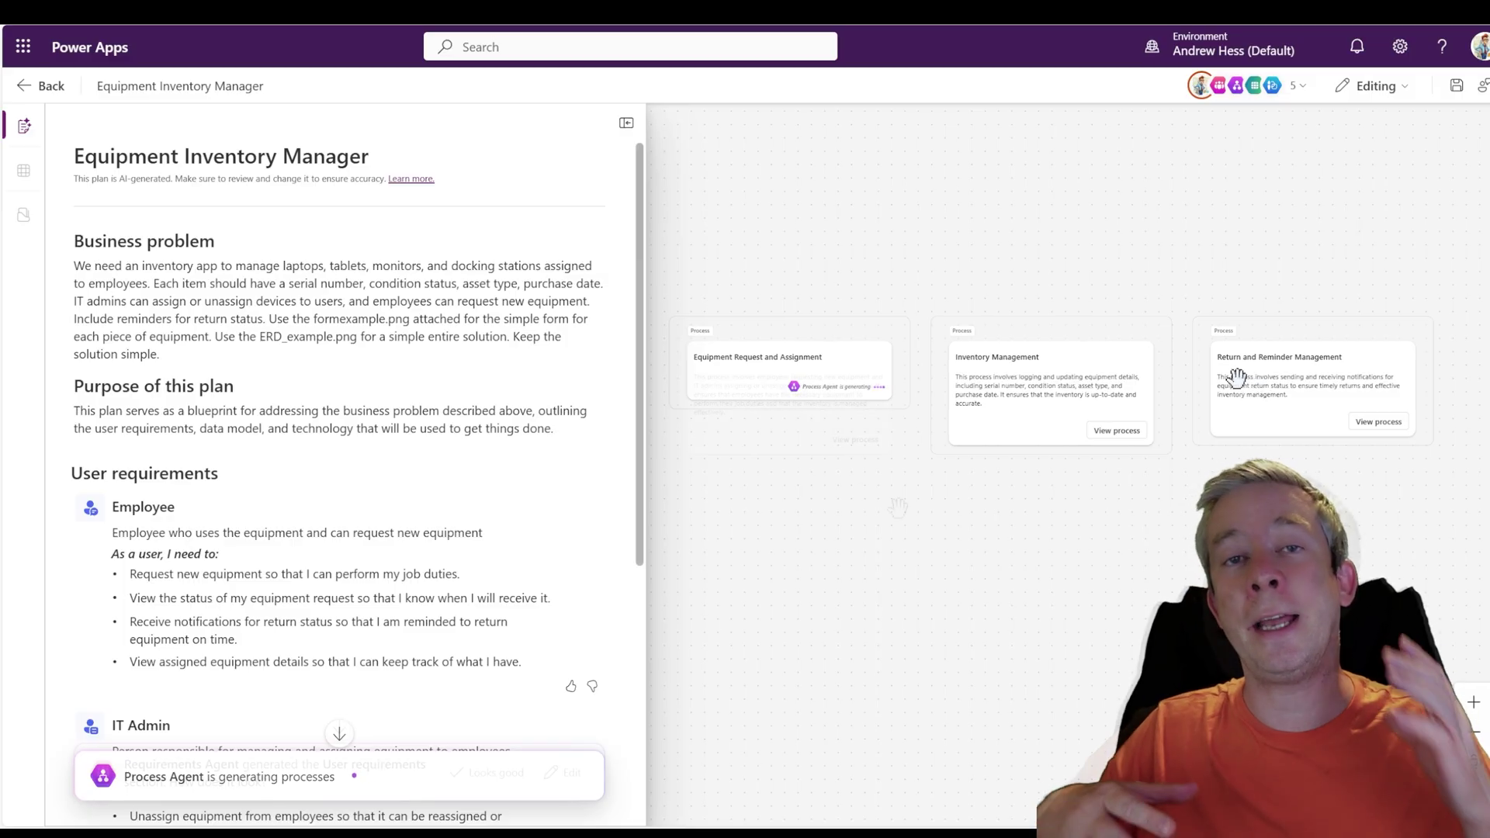
scroll(466, 504, "down", 3)
scroll(459, 503, "down", 2)
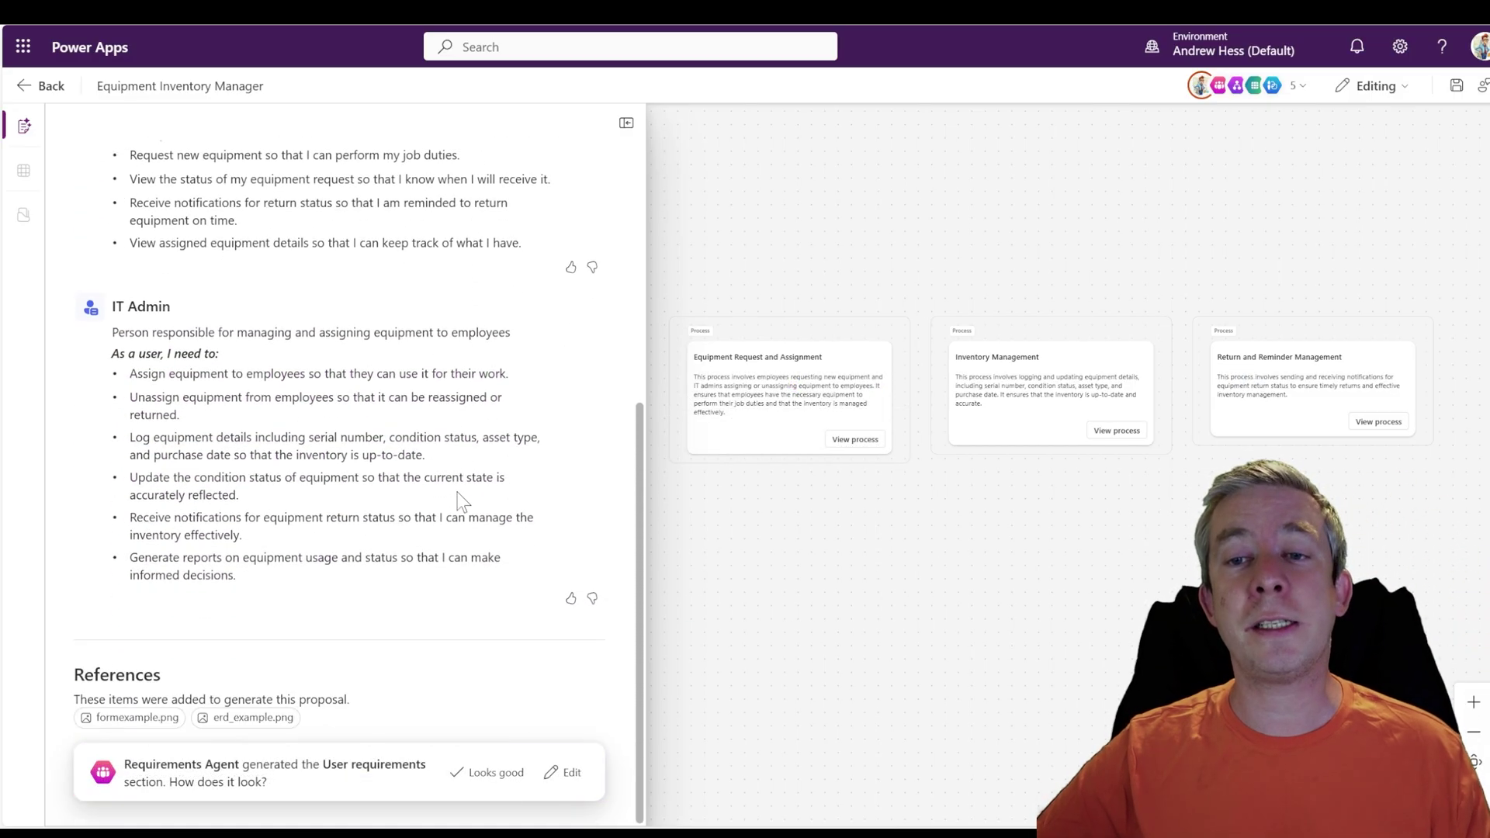
left_click(475, 775)
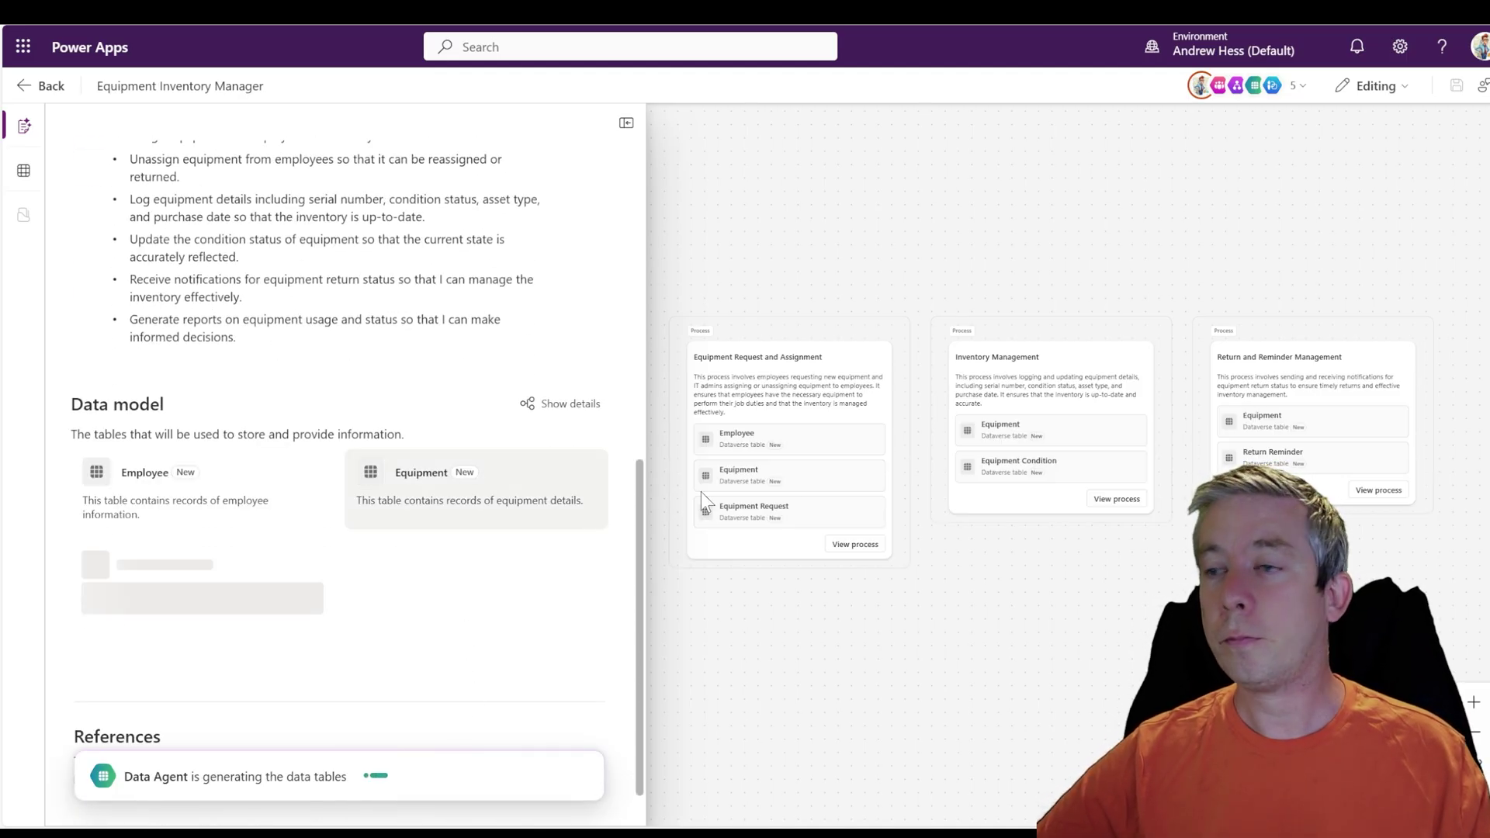
Step: Inspect the Equipment Request and Assignment process flow, then return to the process cards overview
left_click_drag(987, 649, 991, 526)
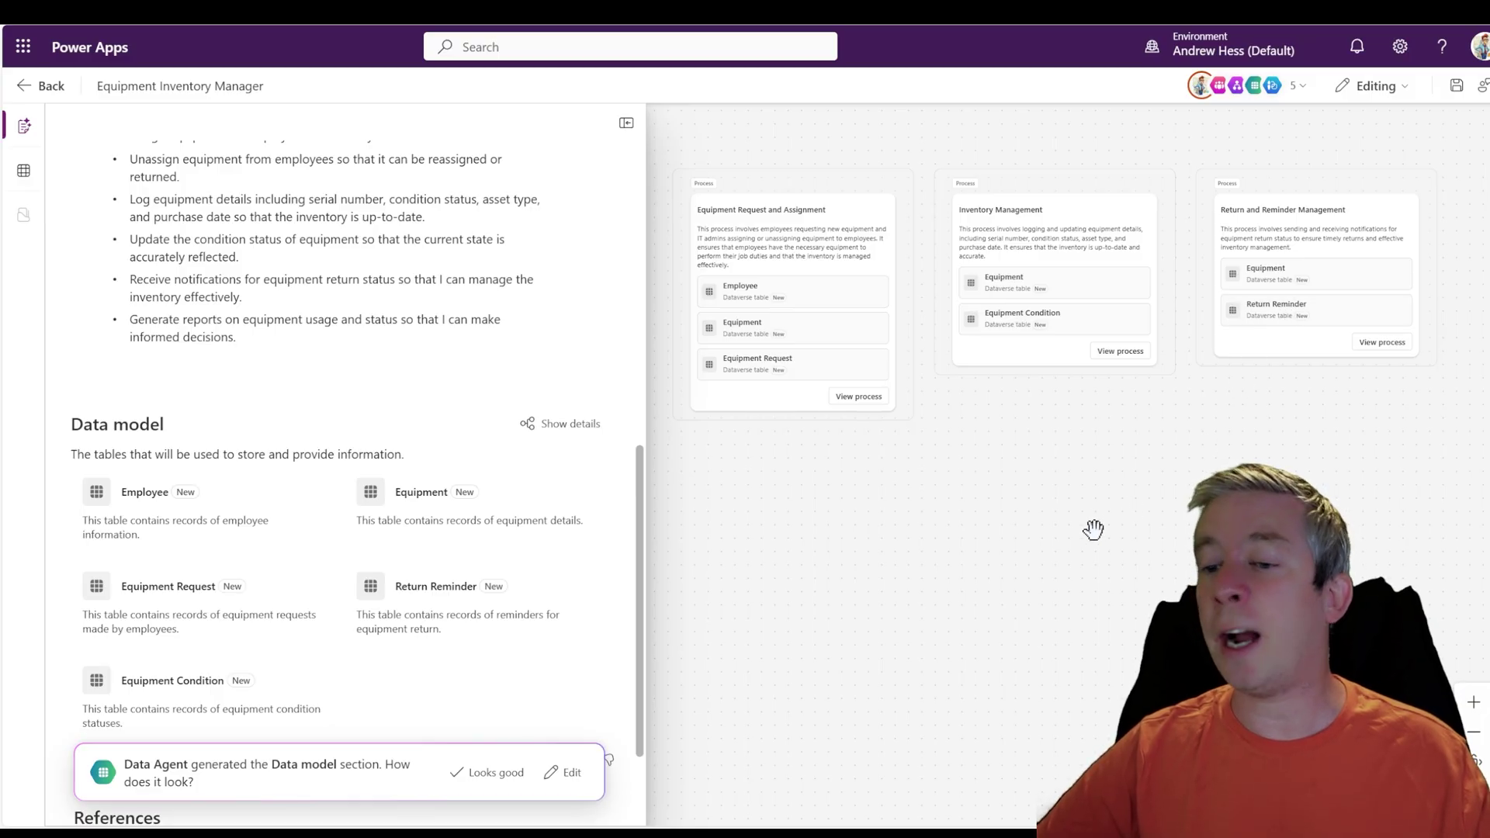
scroll(590, 528, "down", 2)
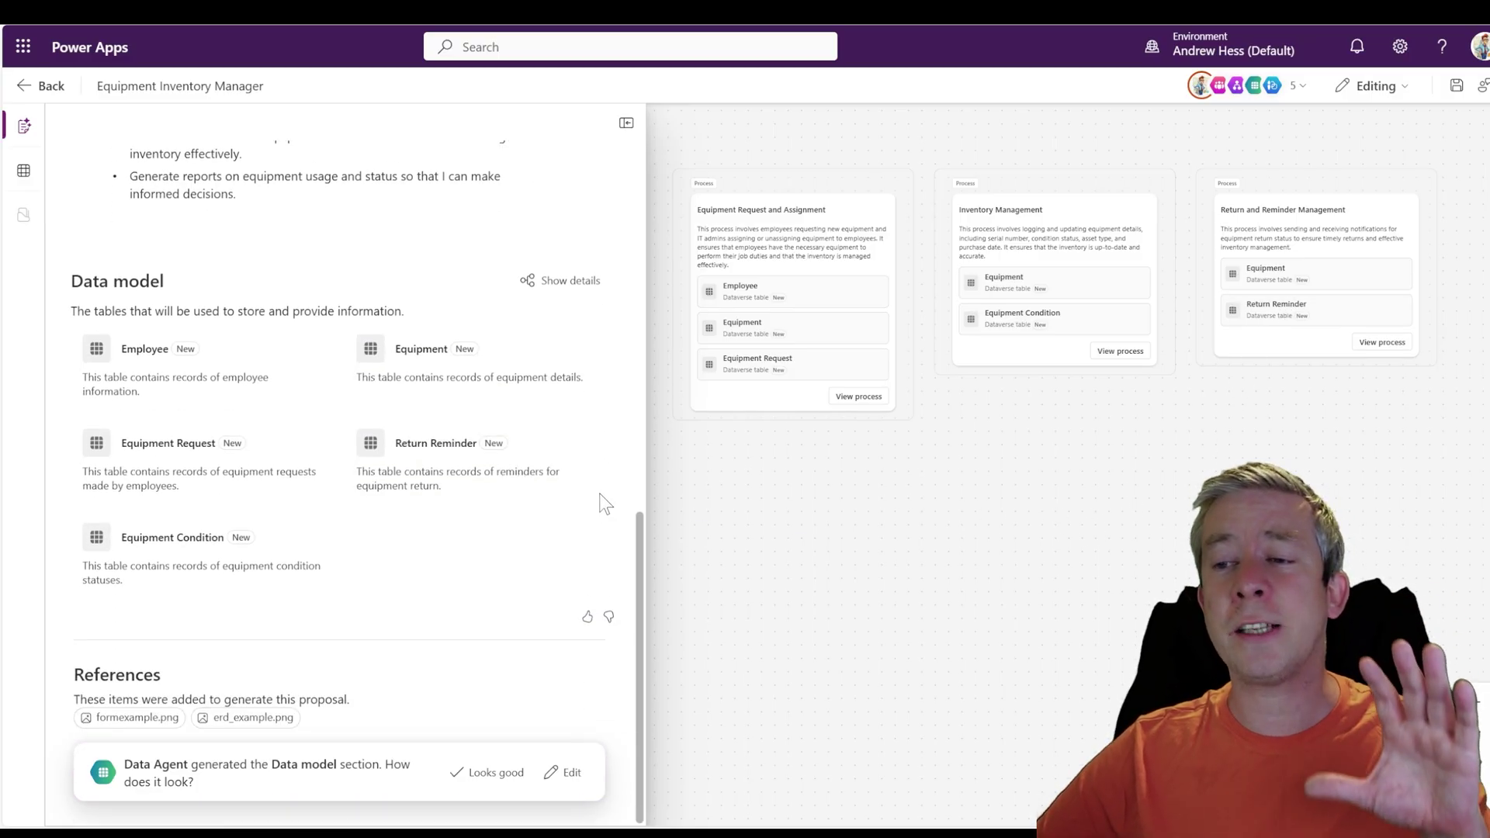
left_click(871, 397)
scroll(928, 415, "up", 3)
scroll(1014, 386, "down", 5)
scroll(1091, 145, "down", 5)
scroll(1074, 253, "right", 3)
left_click(686, 140)
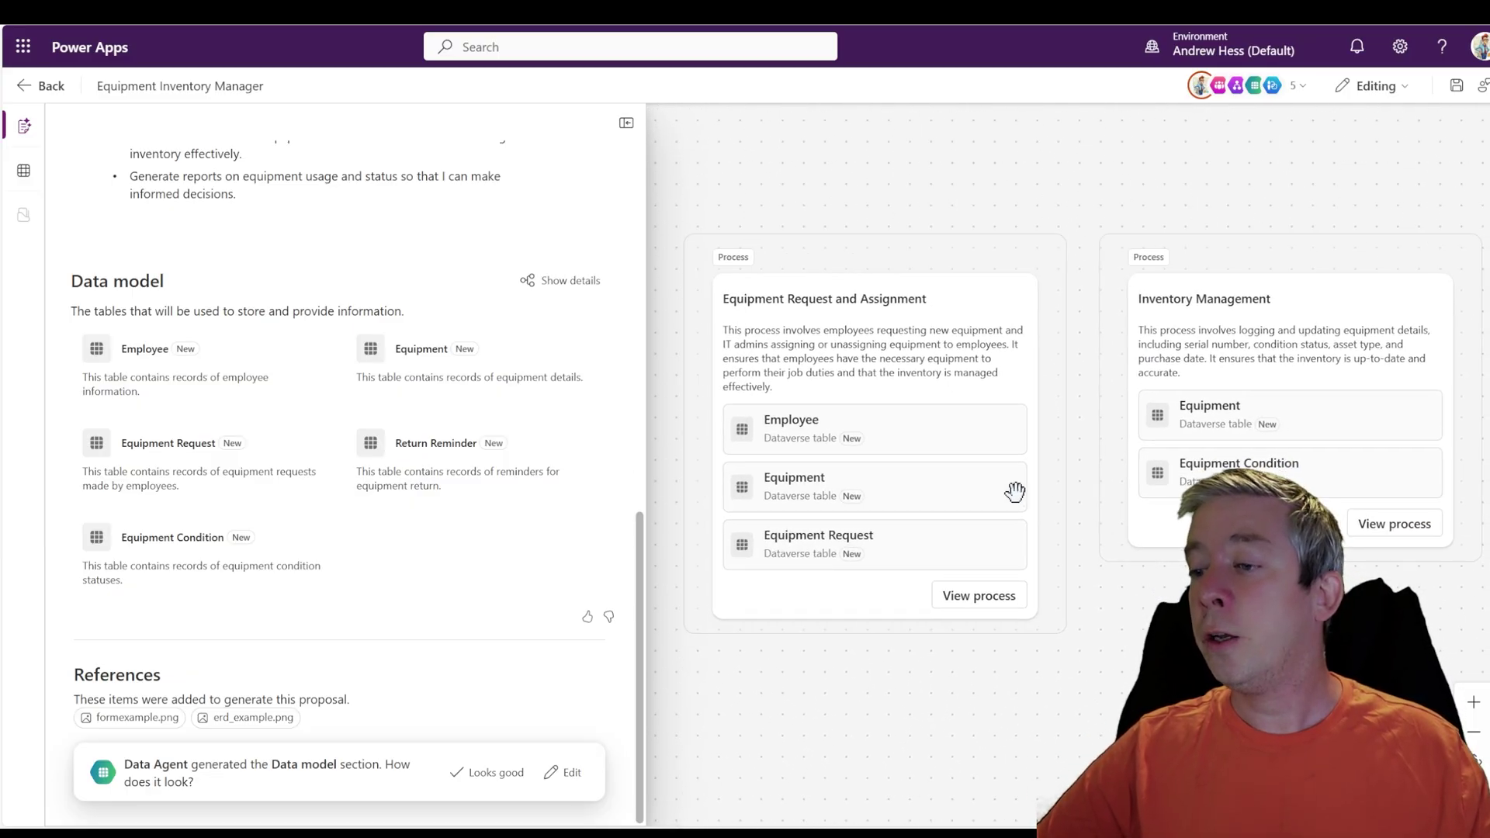
Step: Look over the five-table data model diagram, then go back to the plan overview
left_click(1005, 438)
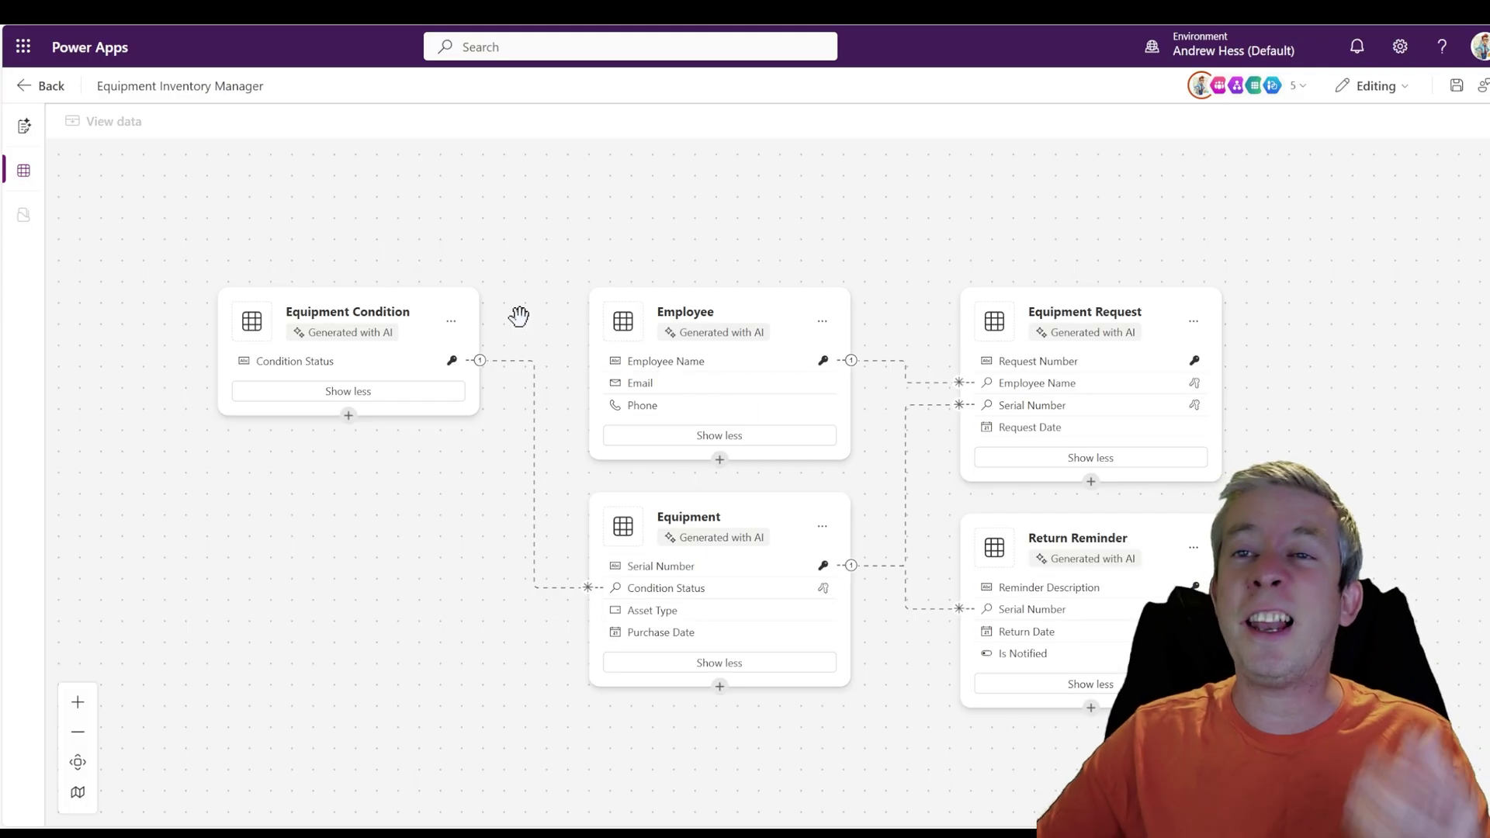
left_click(27, 89)
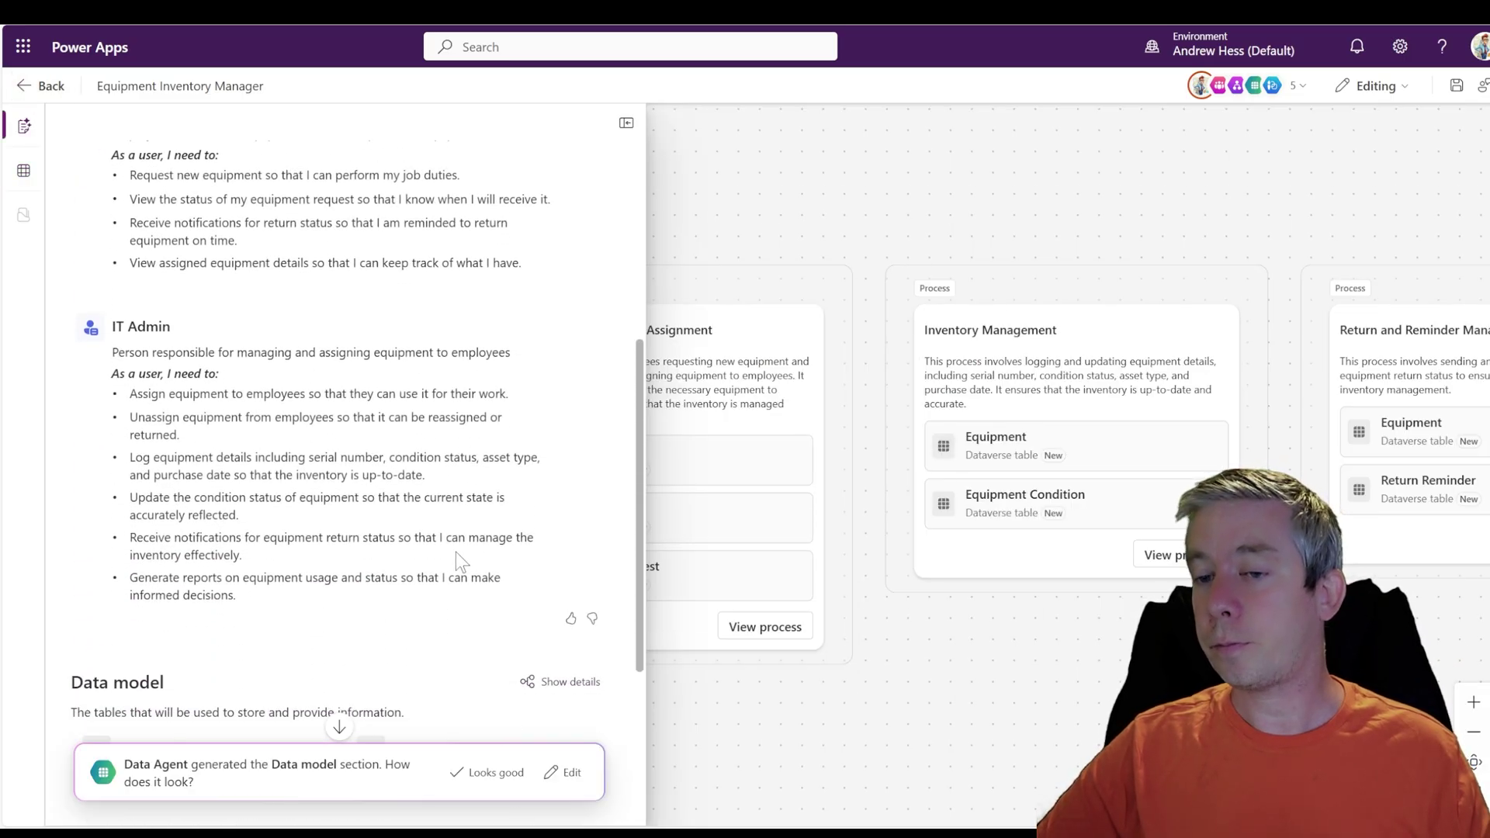
Step: Approve the data model and give the generated Technology section a thumbs-up rating
left_click(487, 773)
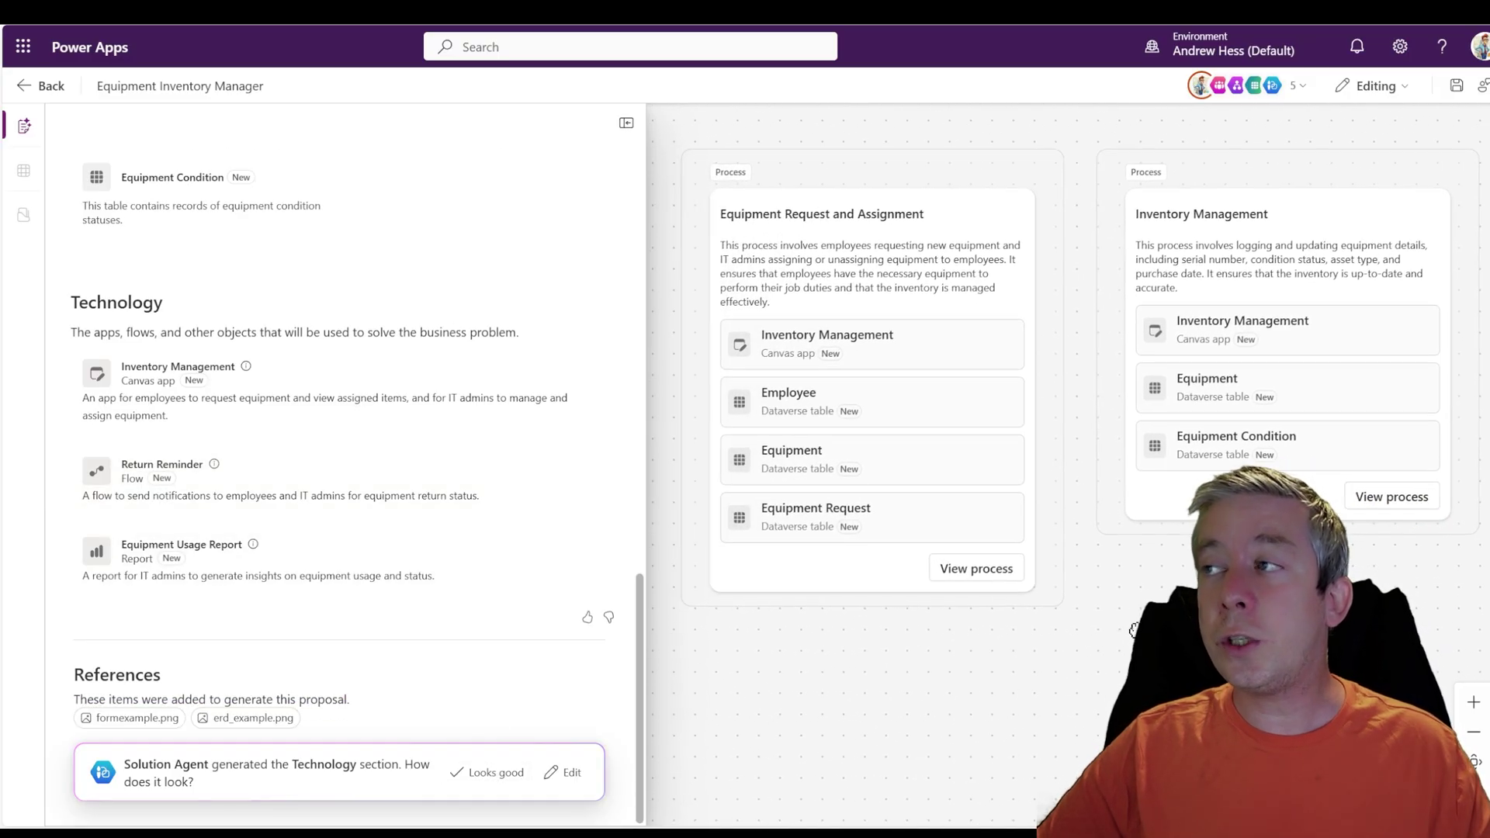
left_click(1297, 83)
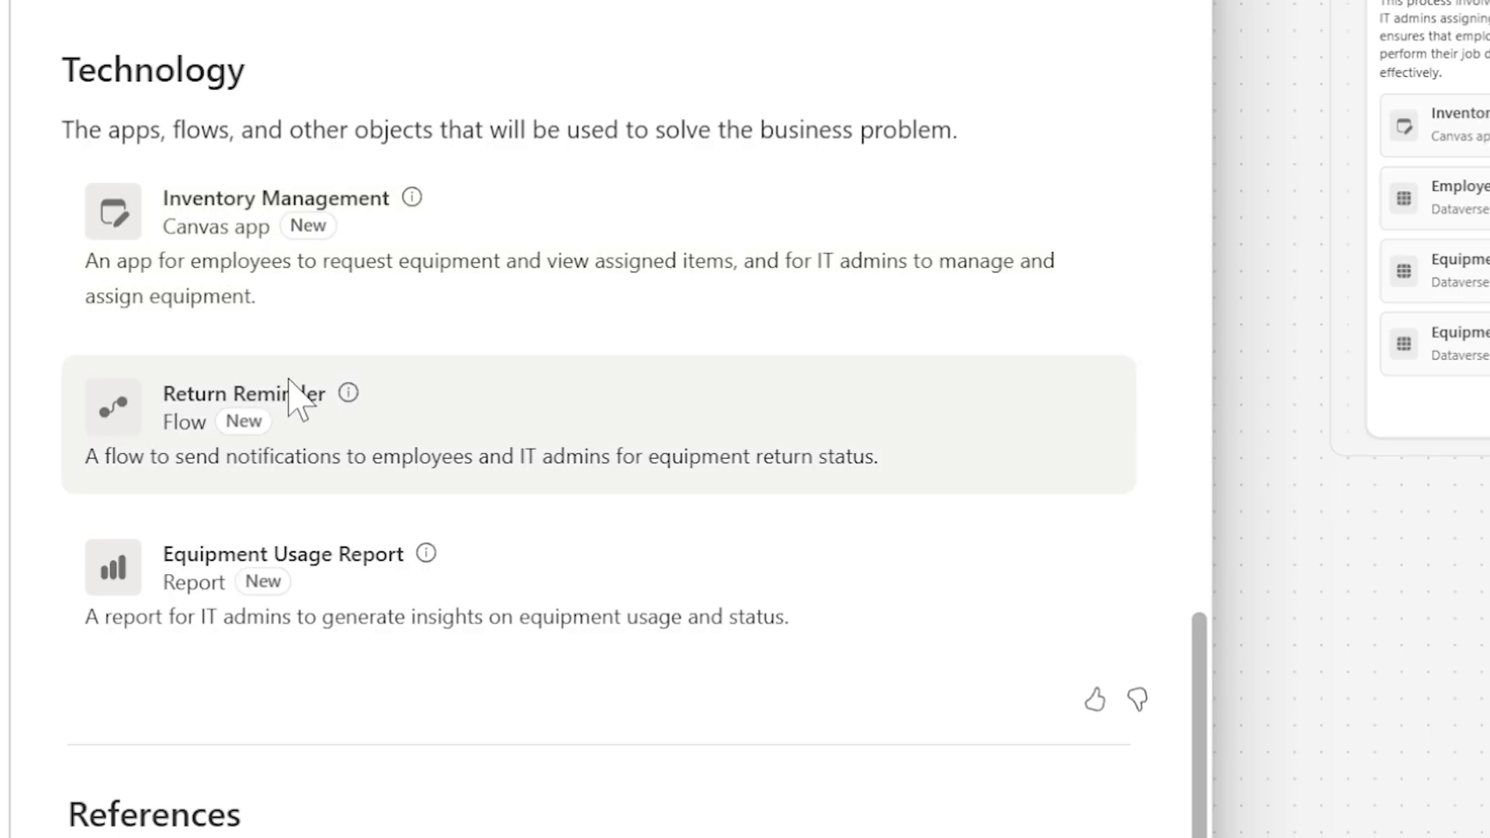
mouse_move(529, 561)
left_click(1094, 700)
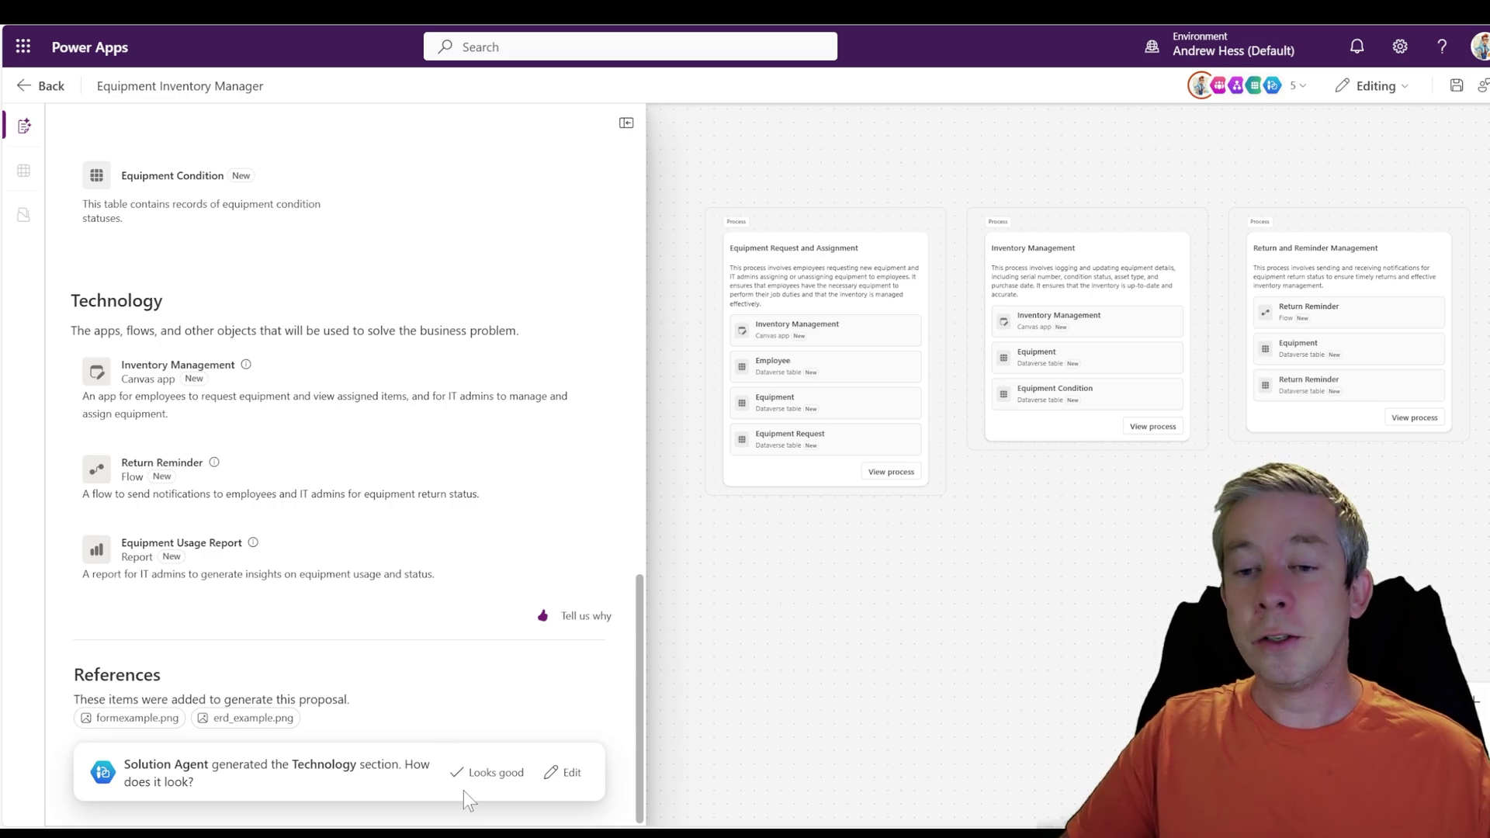
Step: Approve the Technology section and confirm saving the generated tables
left_click(487, 772)
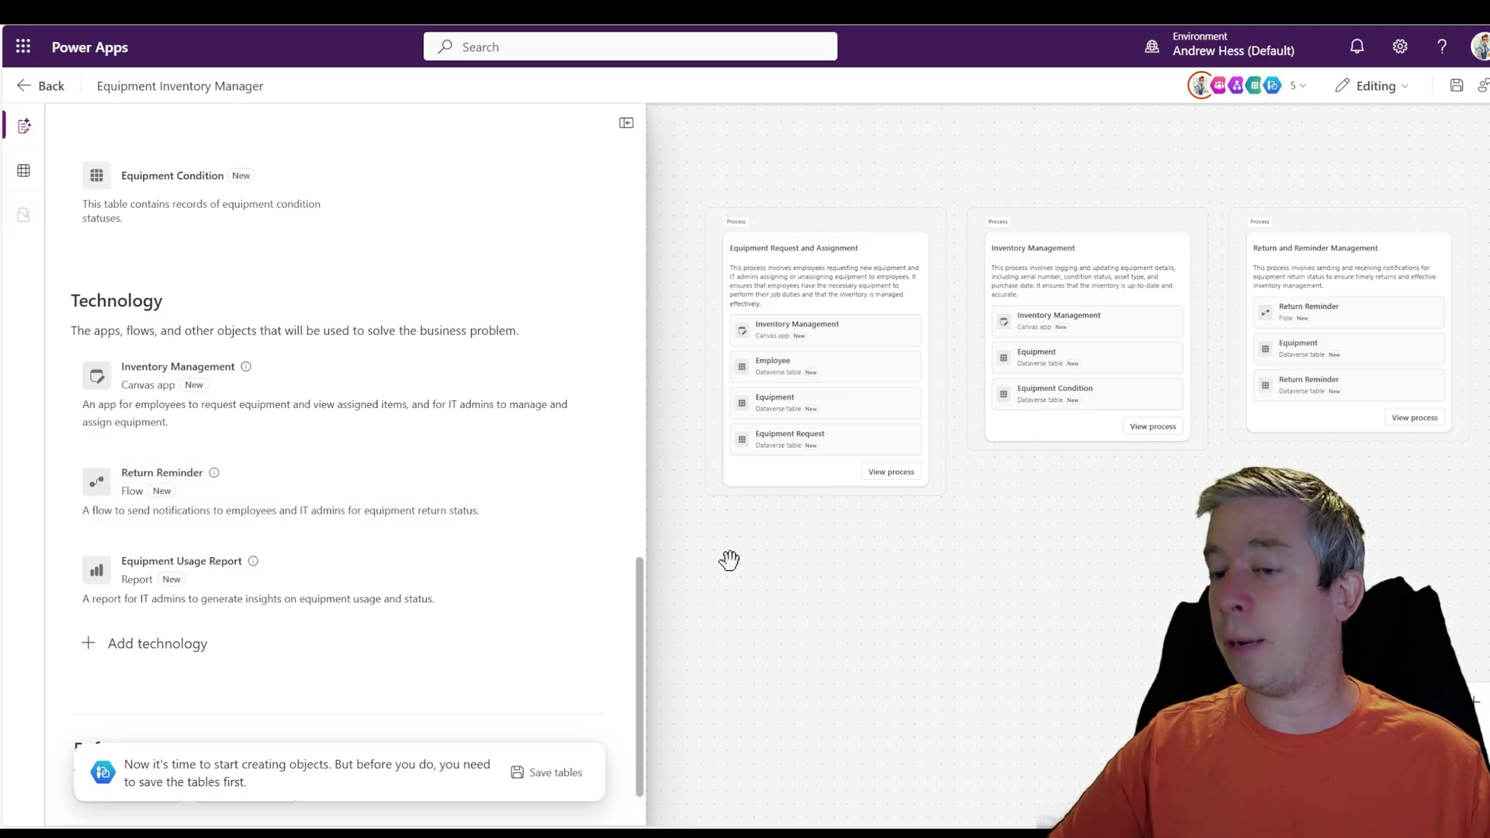
scroll(528, 698, "down", 1)
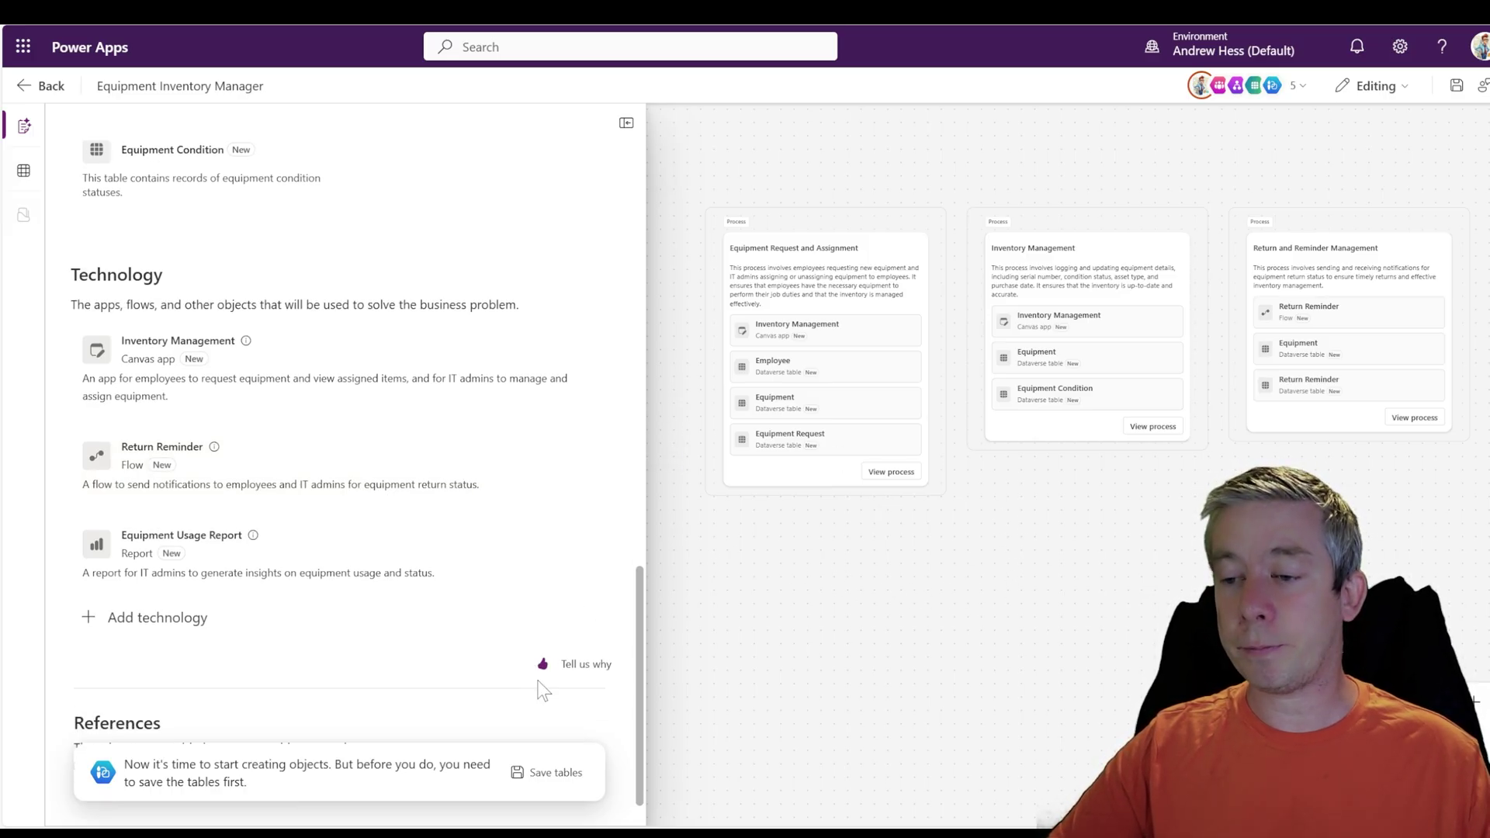
left_click(547, 772)
left_click(861, 519)
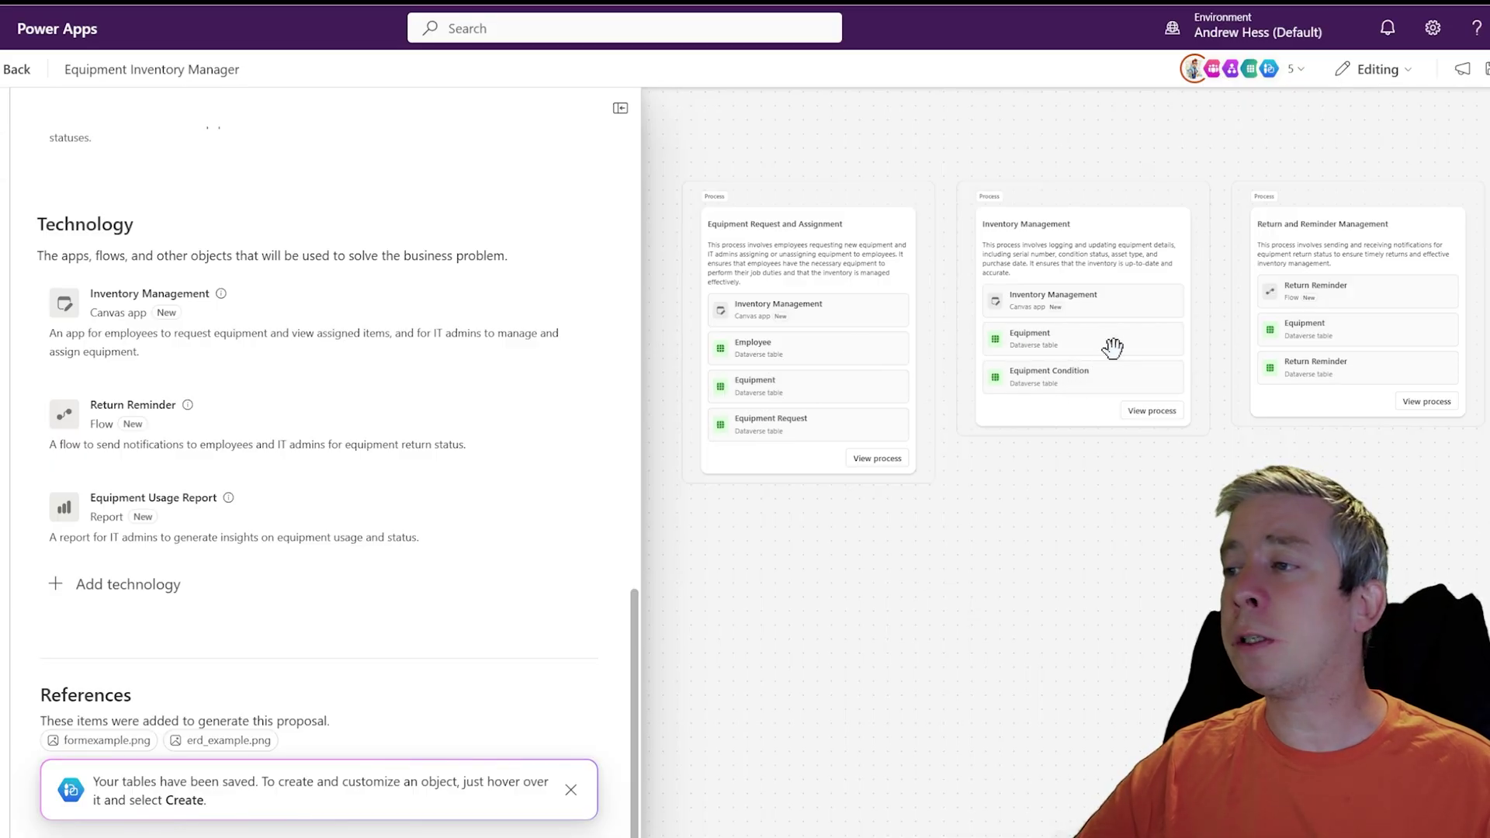
Step: Create the Inventory Management canvas app from the Technology section
mouse_move(465, 539)
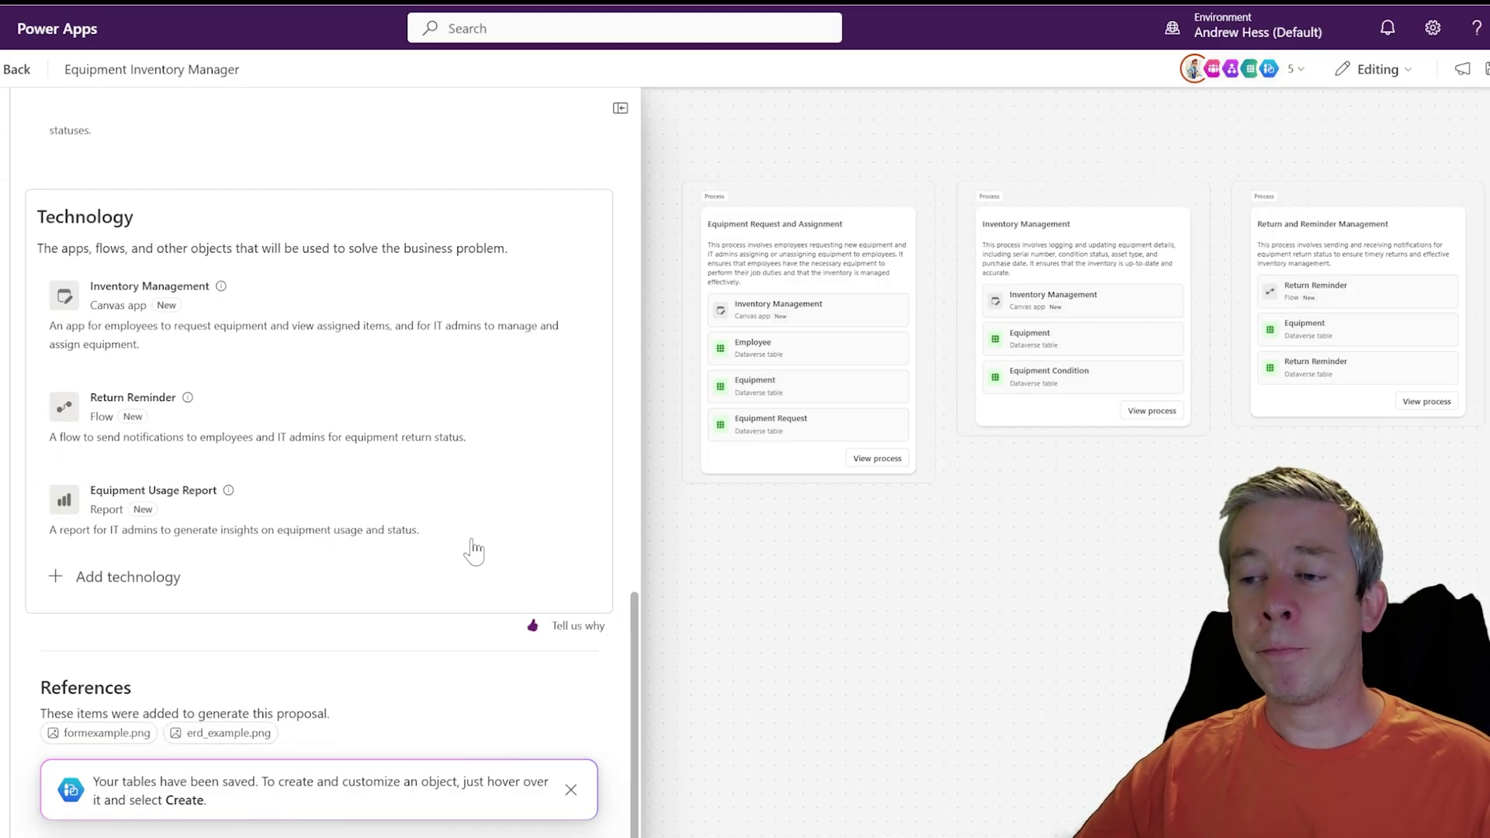
scroll(481, 481, "up", 10)
scroll(526, 404, "down", 10)
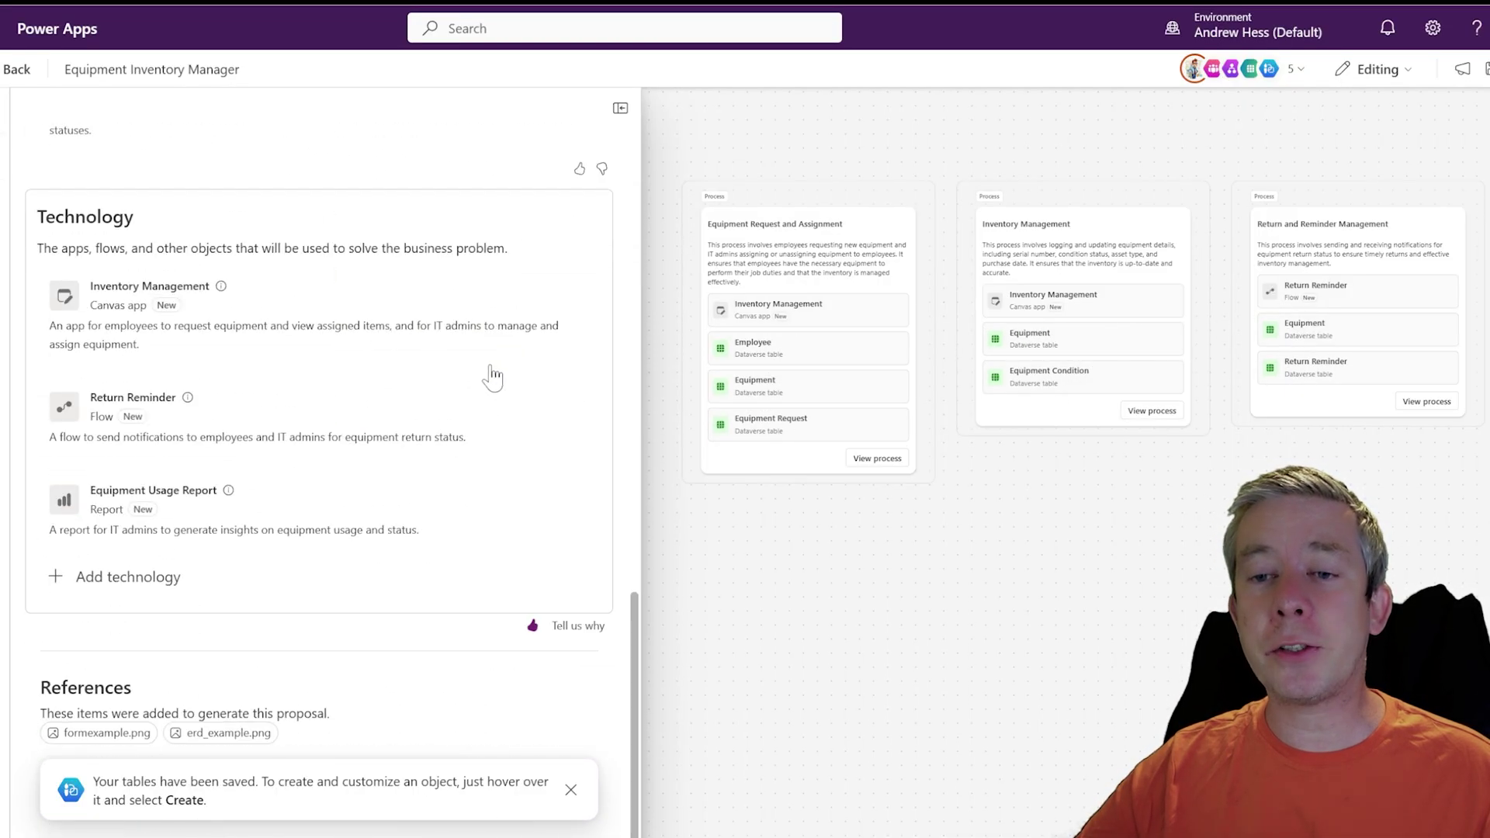
mouse_move(499, 316)
left_click(545, 294)
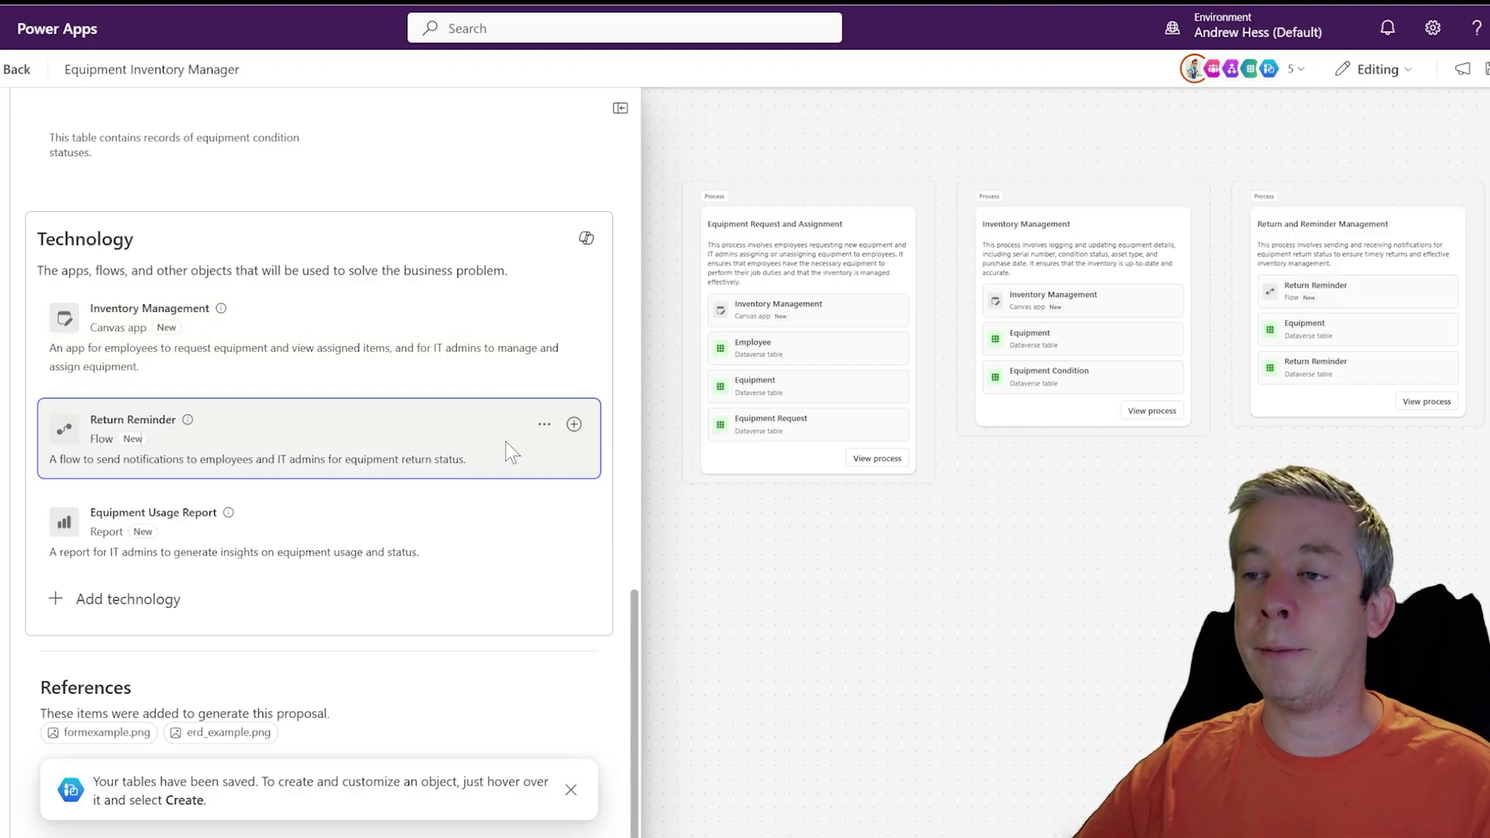
left_click(586, 238)
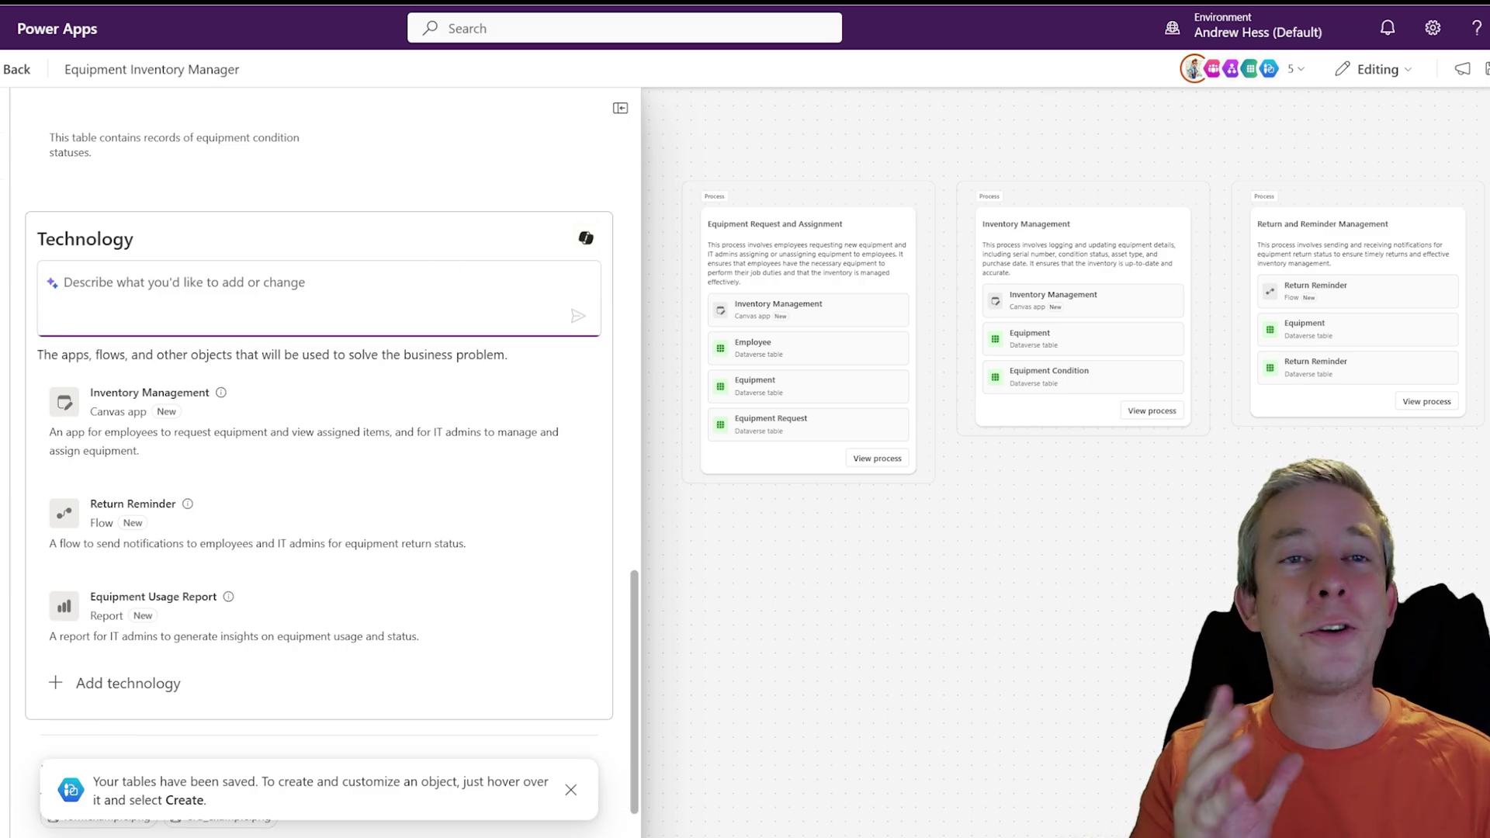
left_click(586, 238)
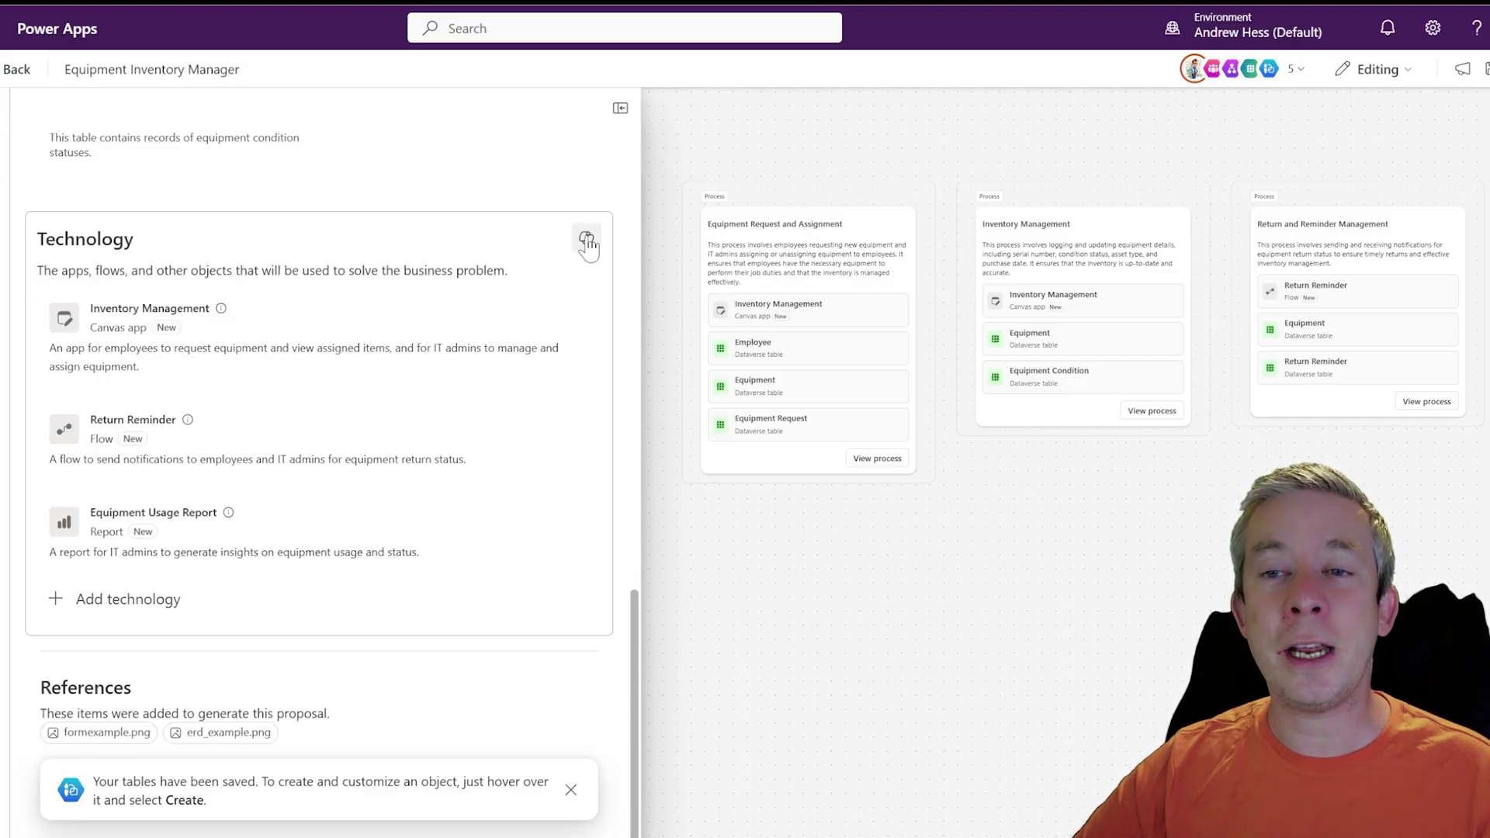
mouse_move(561, 338)
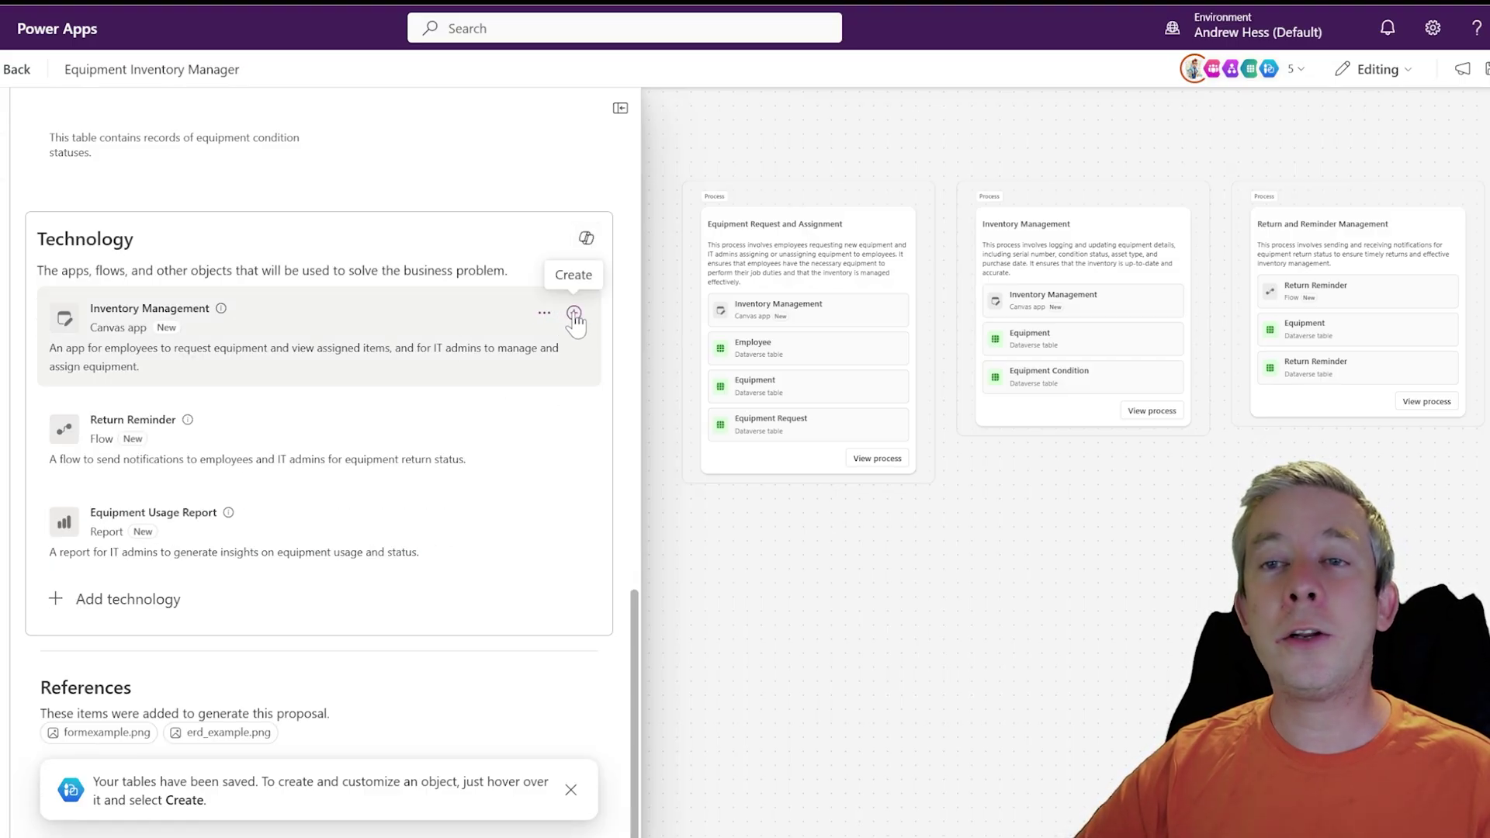
left_click(574, 312)
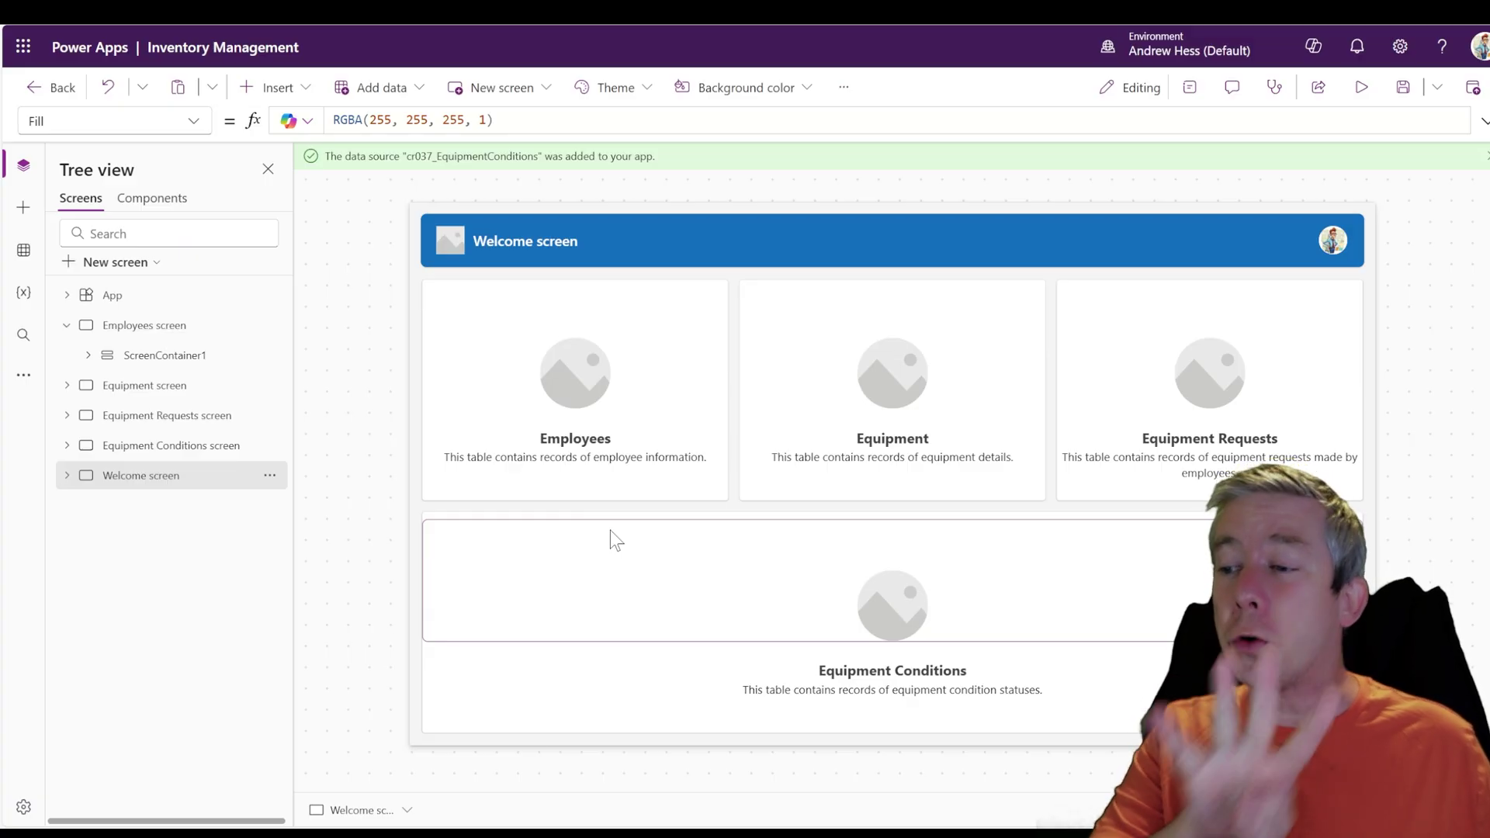
Step: Preview the app and compare the Equipment screen against the hand-drawn form sketch
left_click(1361, 89)
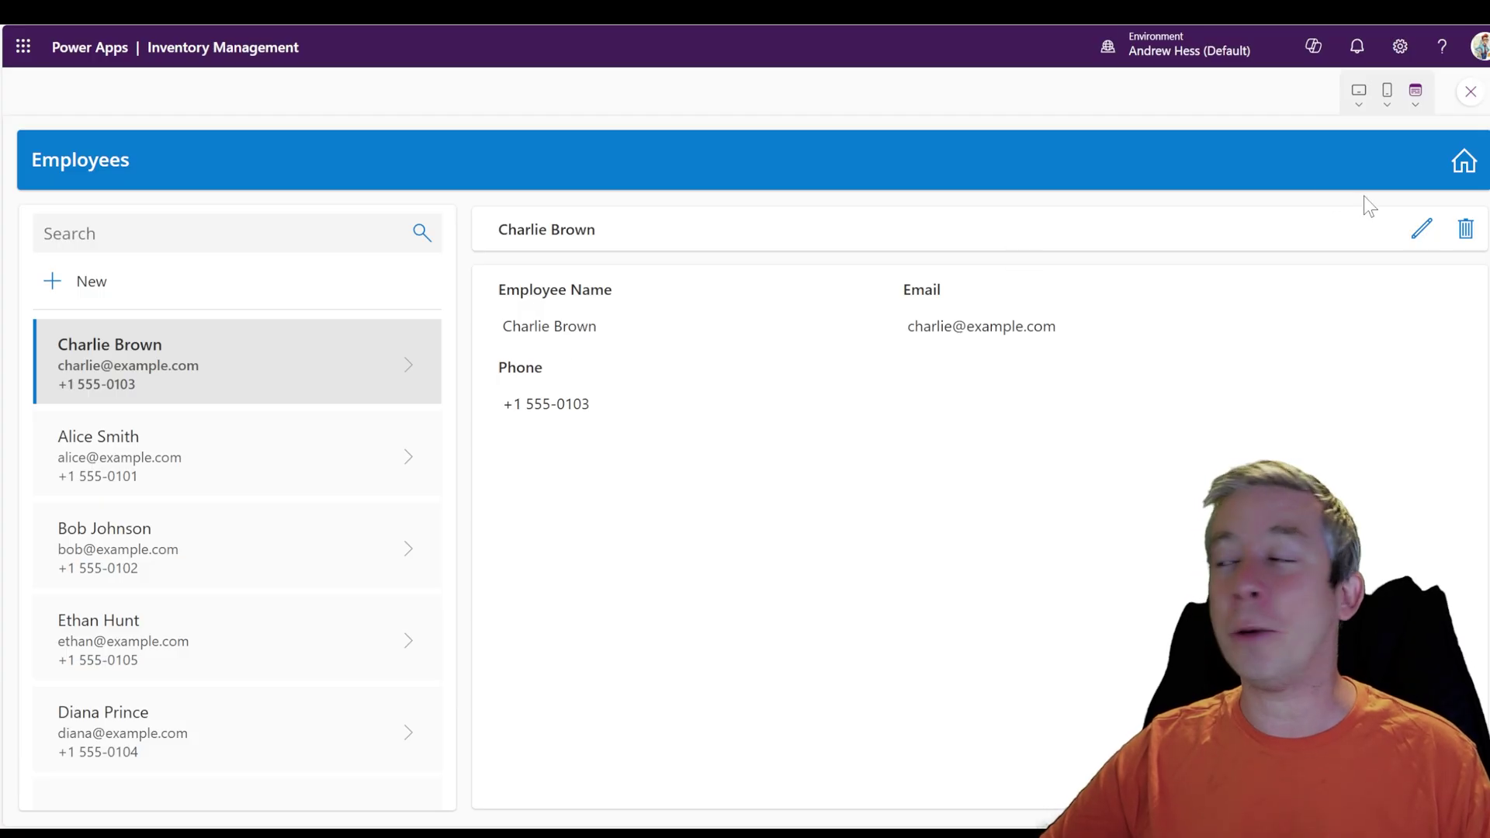
left_click(1464, 165)
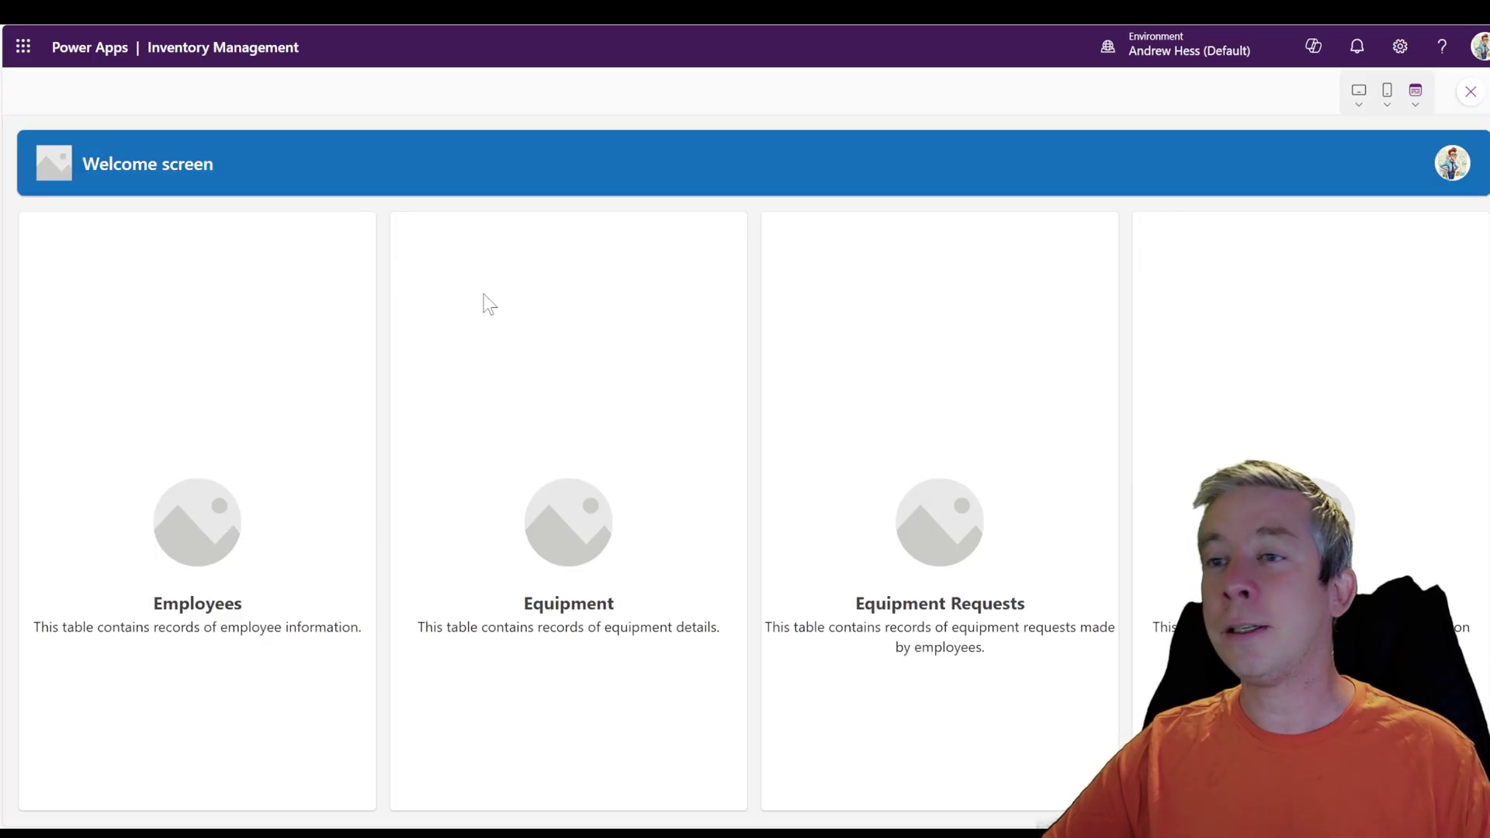
left_click(575, 619)
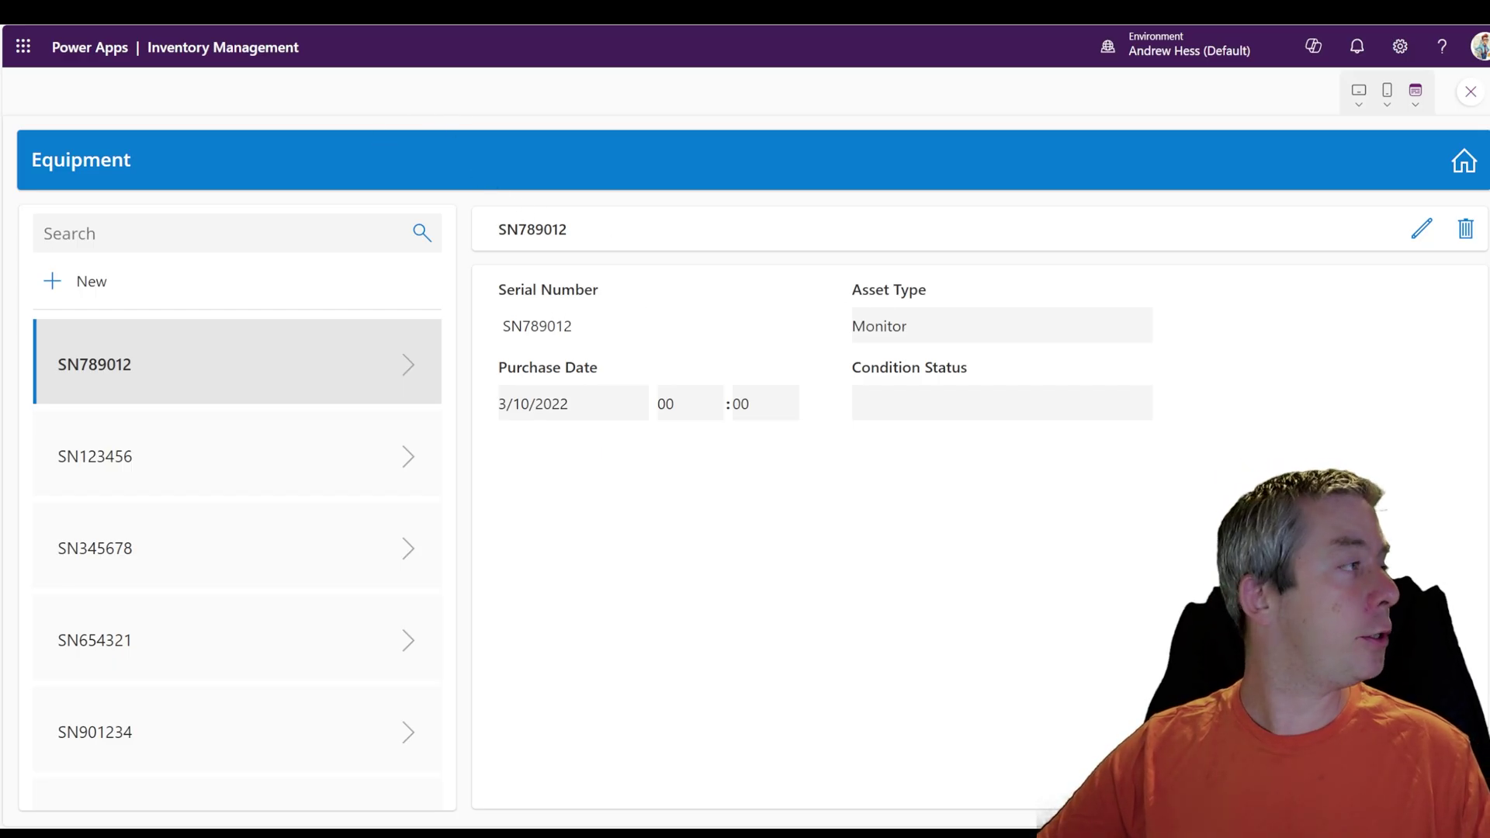
key("alt+Tab")
mouse_move(645, 366)
left_mouse_down()
mouse_move(871, 266)
mouse_move(469, 332)
mouse_move(1036, 183)
mouse_move(1264, 340)
mouse_move(1007, 120)
mouse_move(1027, 123)
mouse_move(1047, 440)
mouse_move(1012, 461)
mouse_move(1000, 193)
mouse_move(1018, 449)
mouse_move(1017, 138)
mouse_move(1001, 135)
left_mouse_up()
left_click(1388, 147)
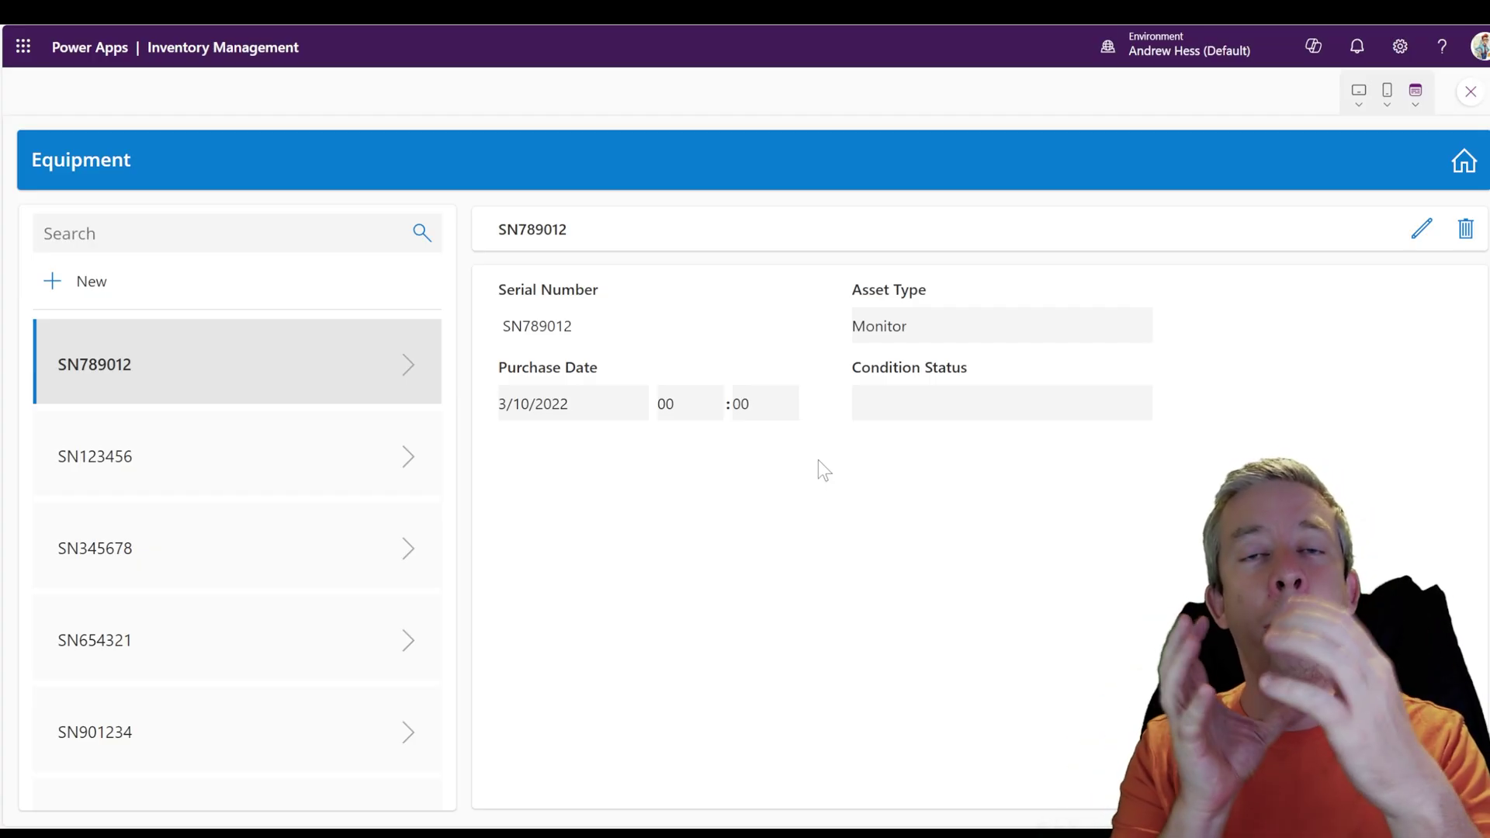
Step: Check the Equipment Requests screen and browse the Damaged, Poor, New, Good and Fair condition records
left_click(1462, 161)
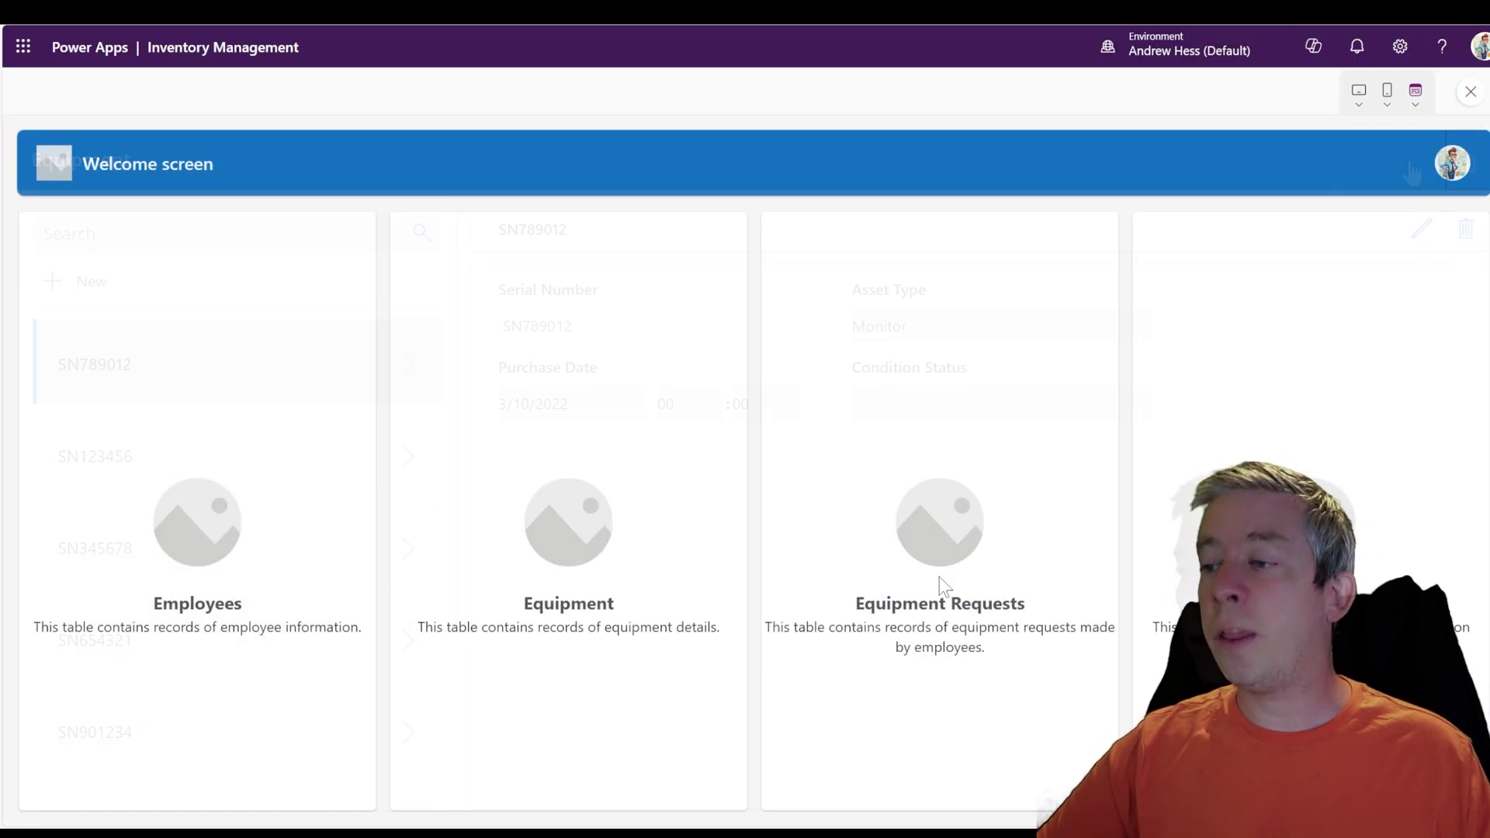
left_click(948, 607)
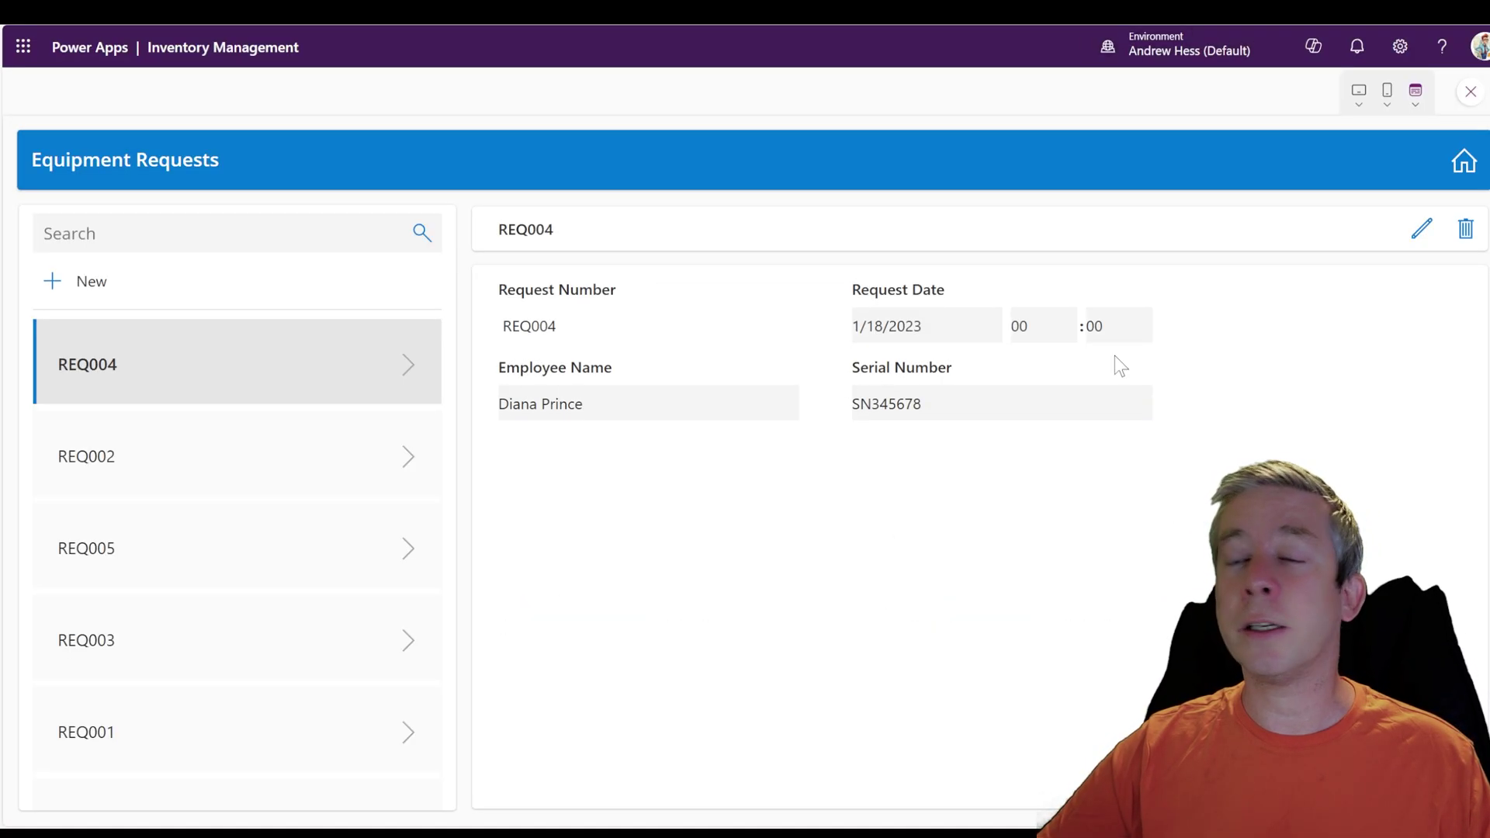
left_click(1464, 160)
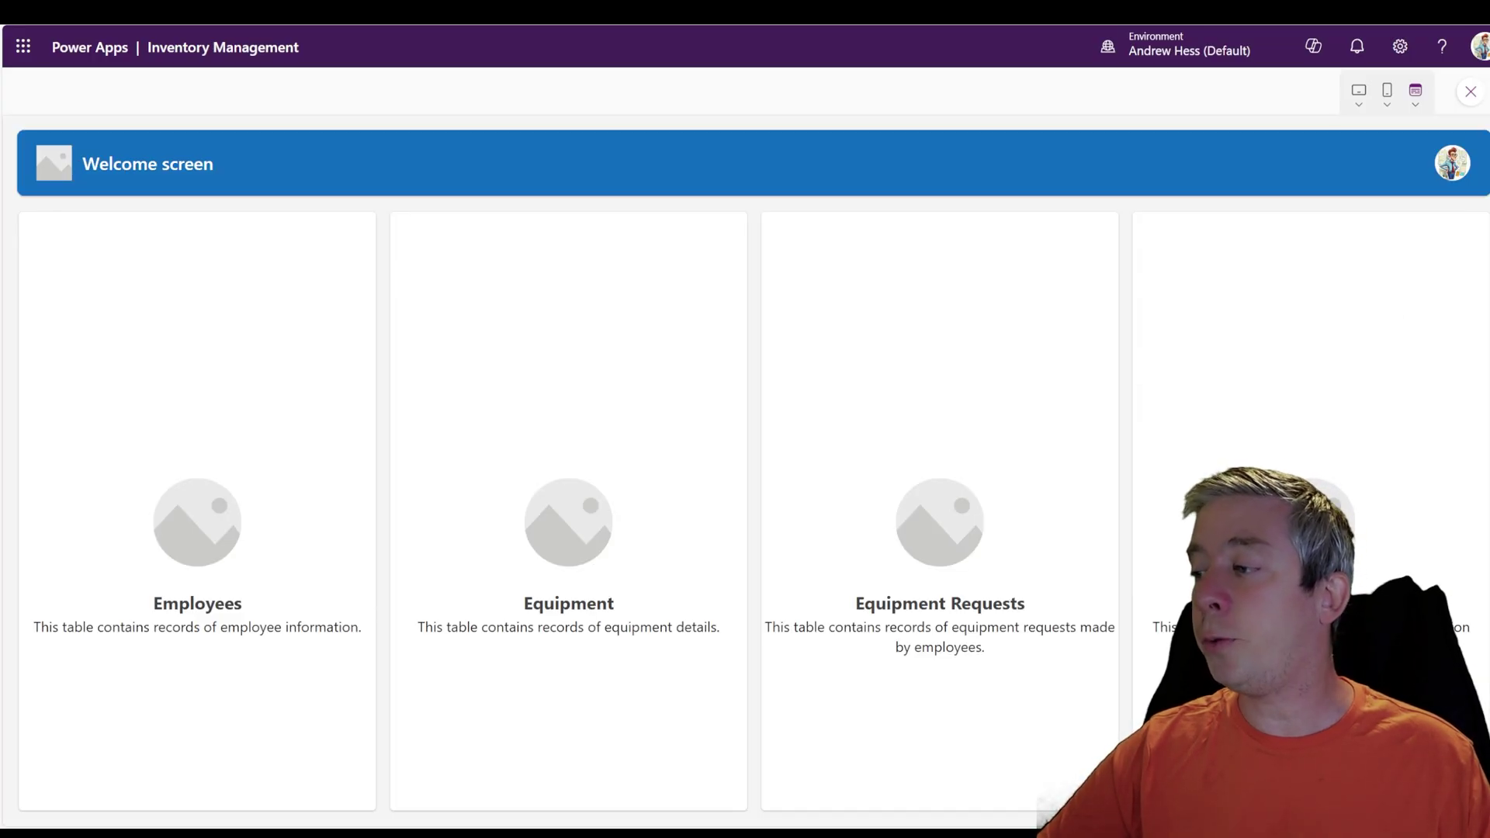
left_click(1311, 543)
left_click(212, 457)
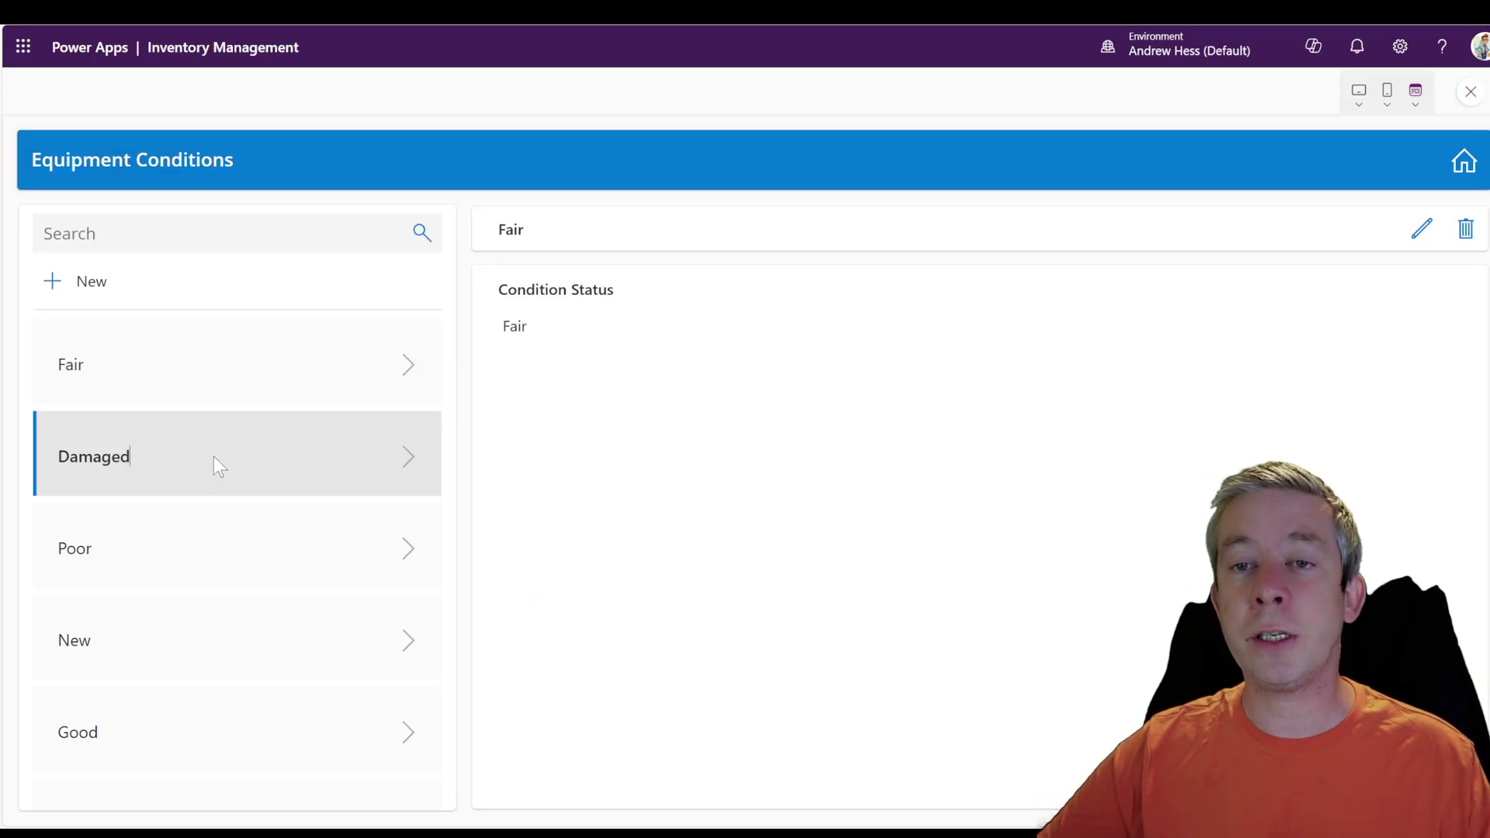
left_click(146, 560)
left_click(158, 652)
left_click(166, 709)
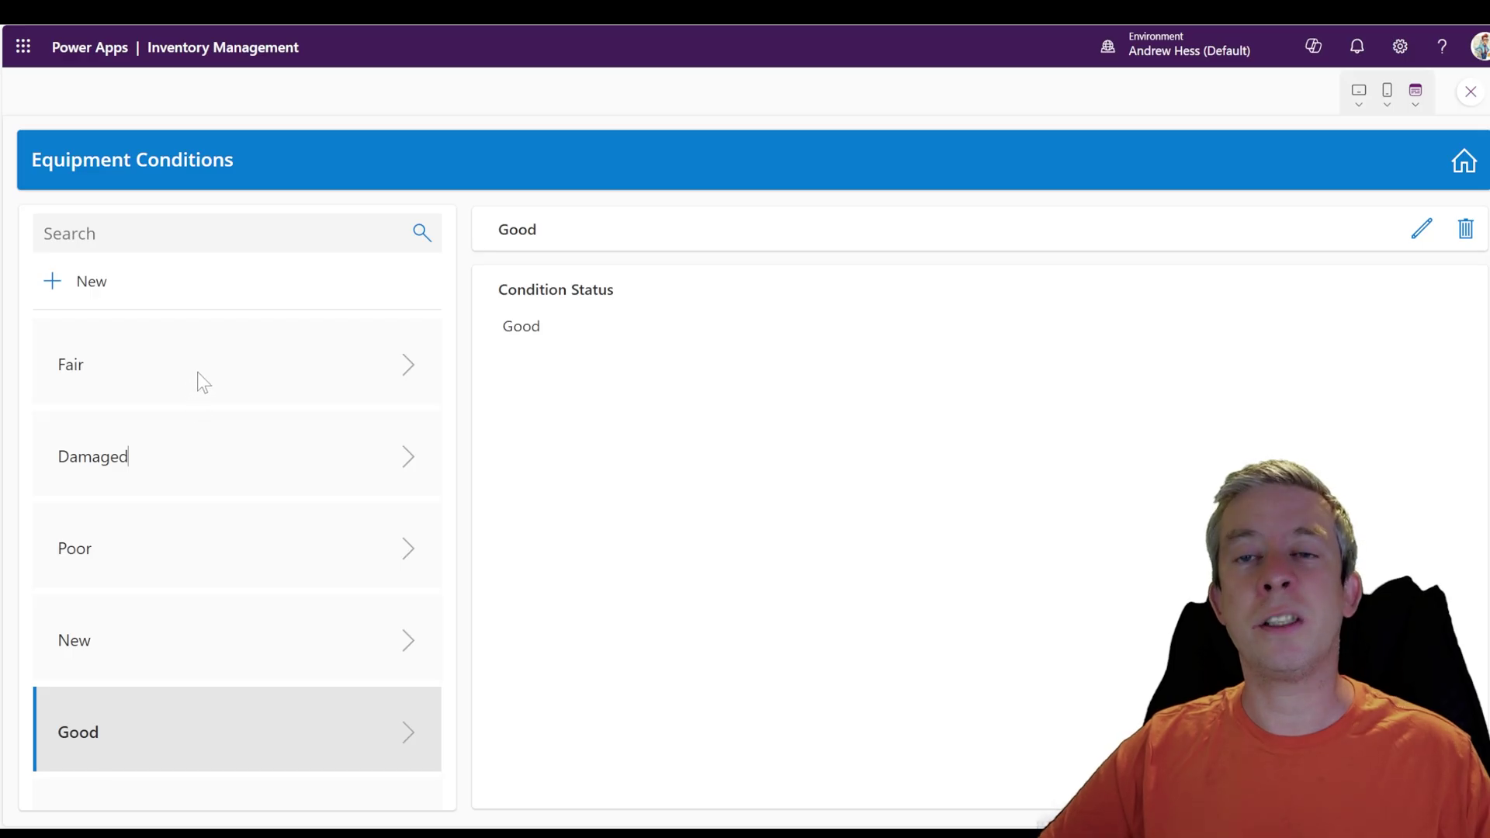
left_click(178, 354)
left_click(304, 475)
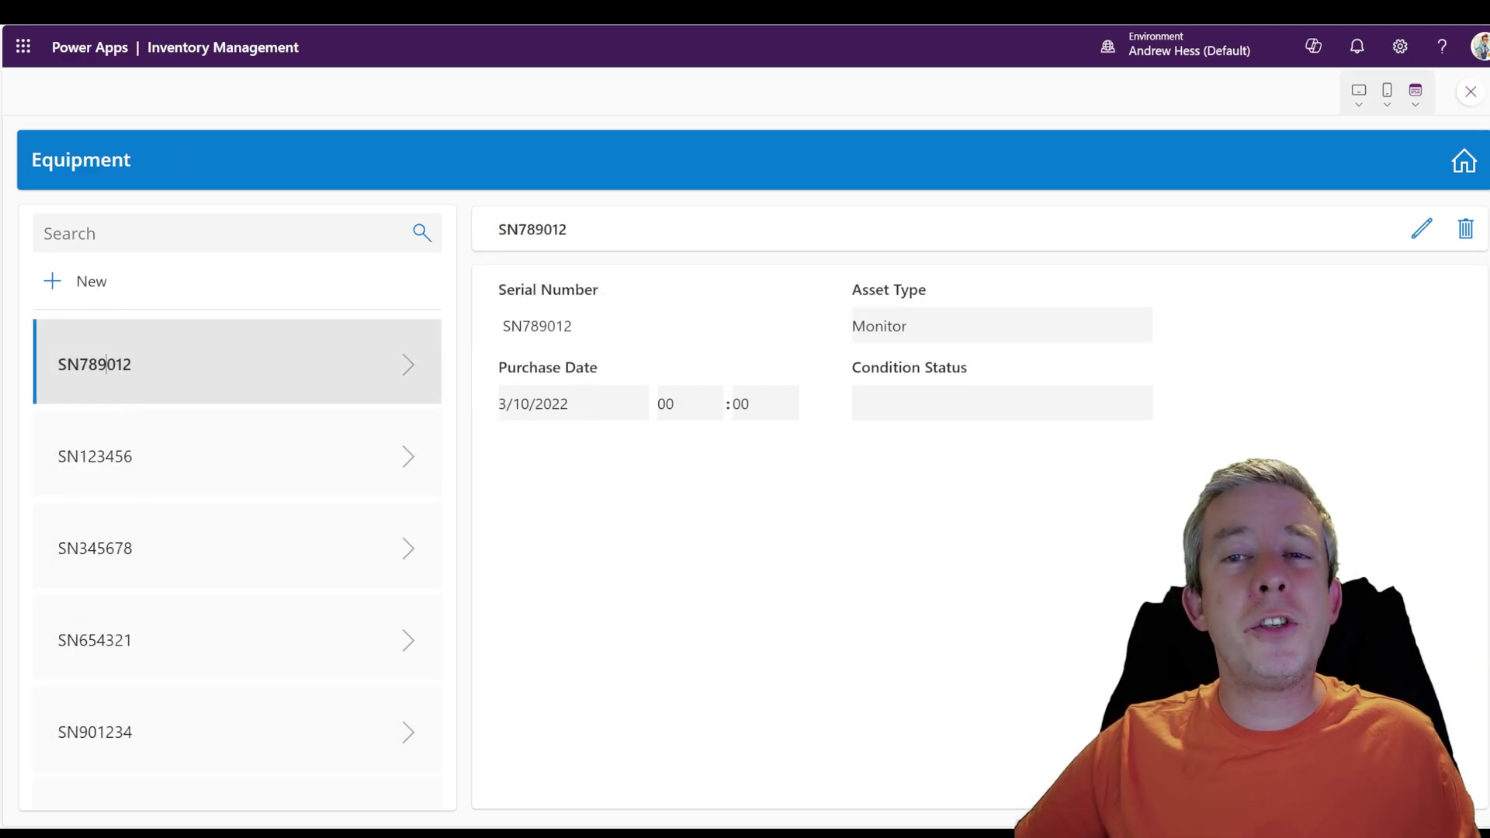
Step: Duplicate the gallery title label above the serial number and set its text to ThisItem.'Asset Type'
left_click(1471, 91)
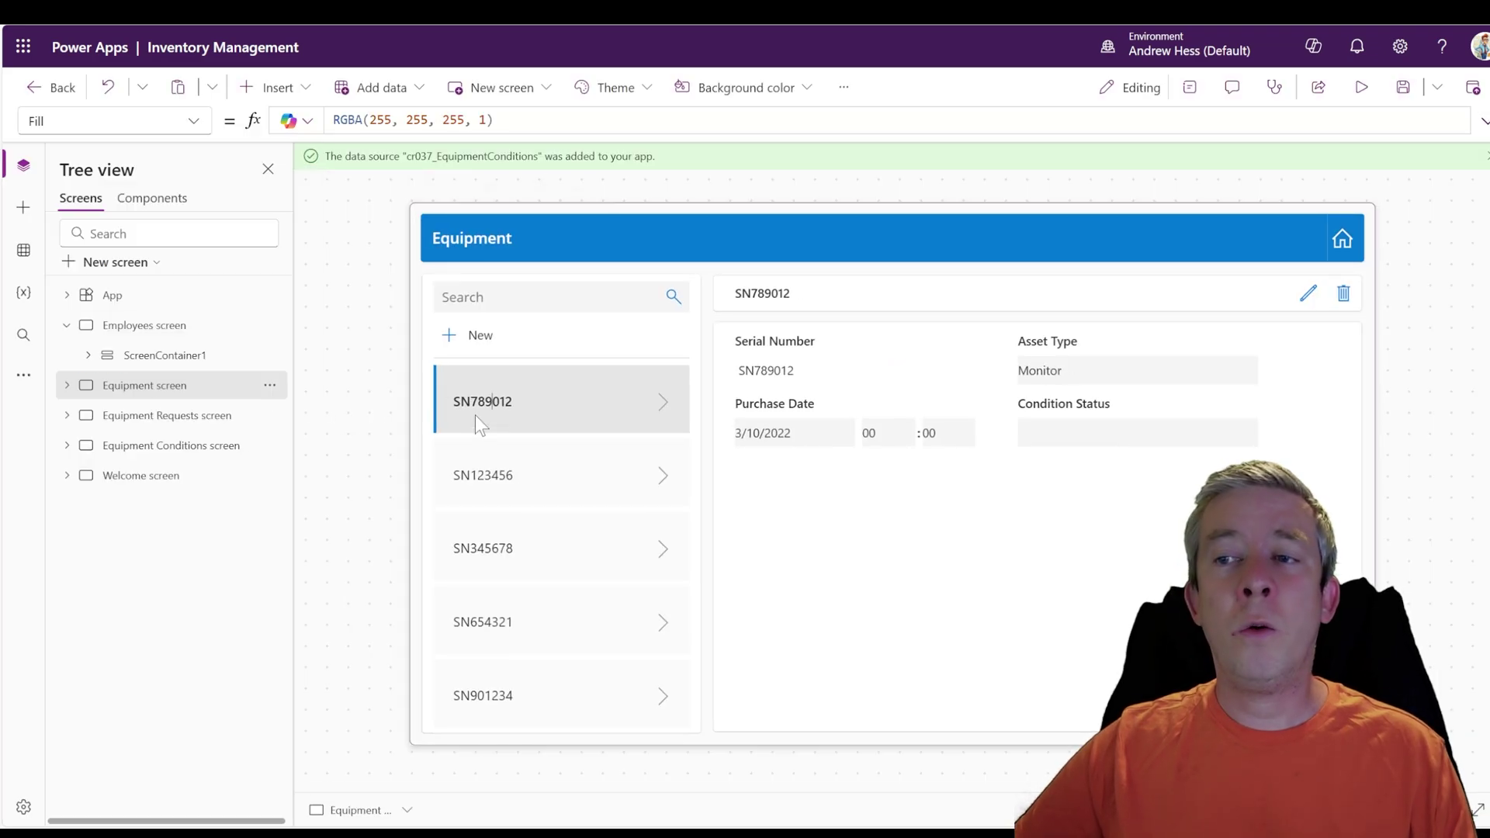
left_click(491, 403)
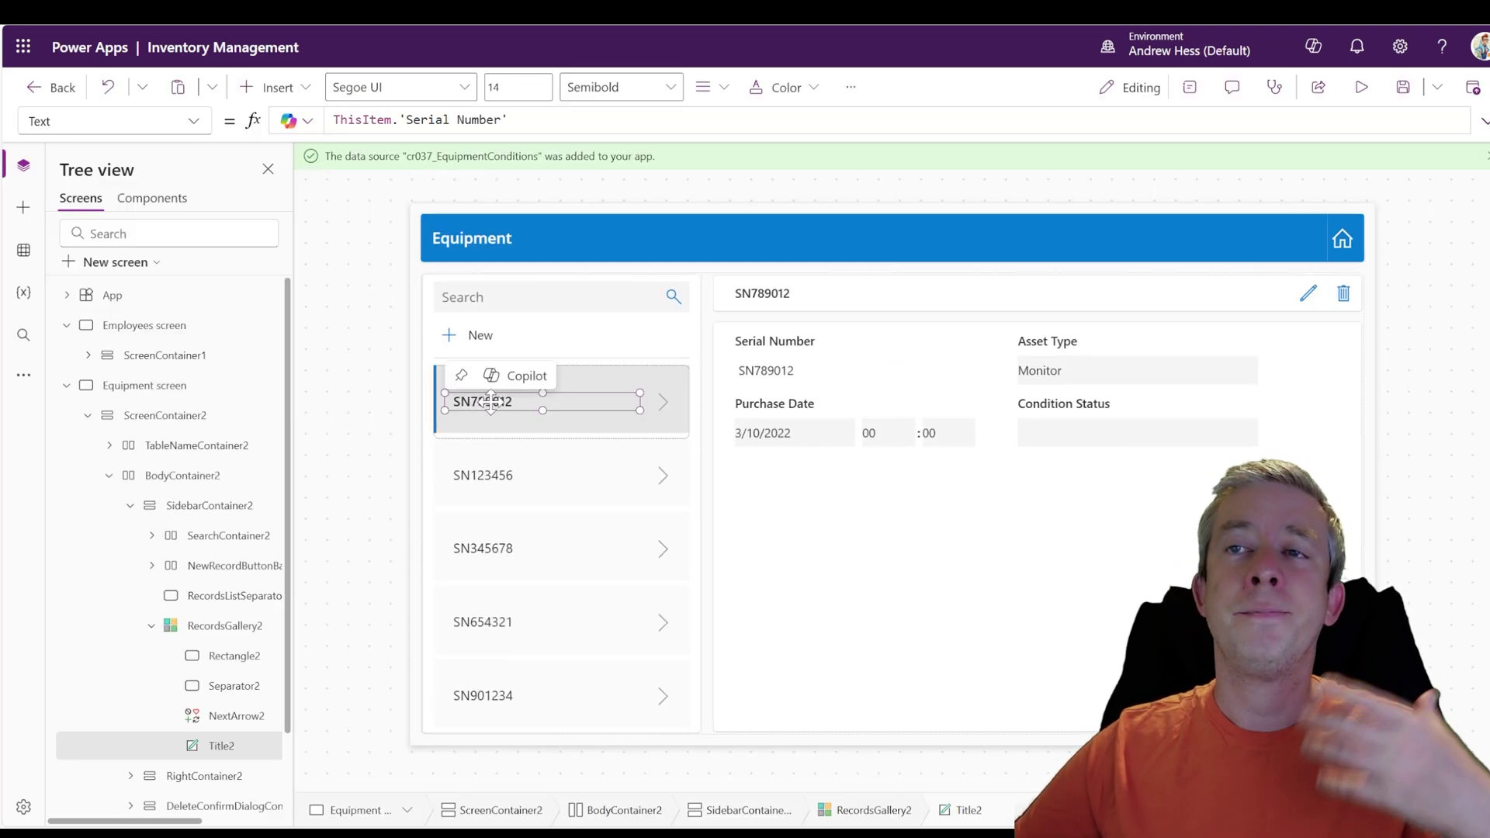
key("ctrl+c")
key("ctrl+v")
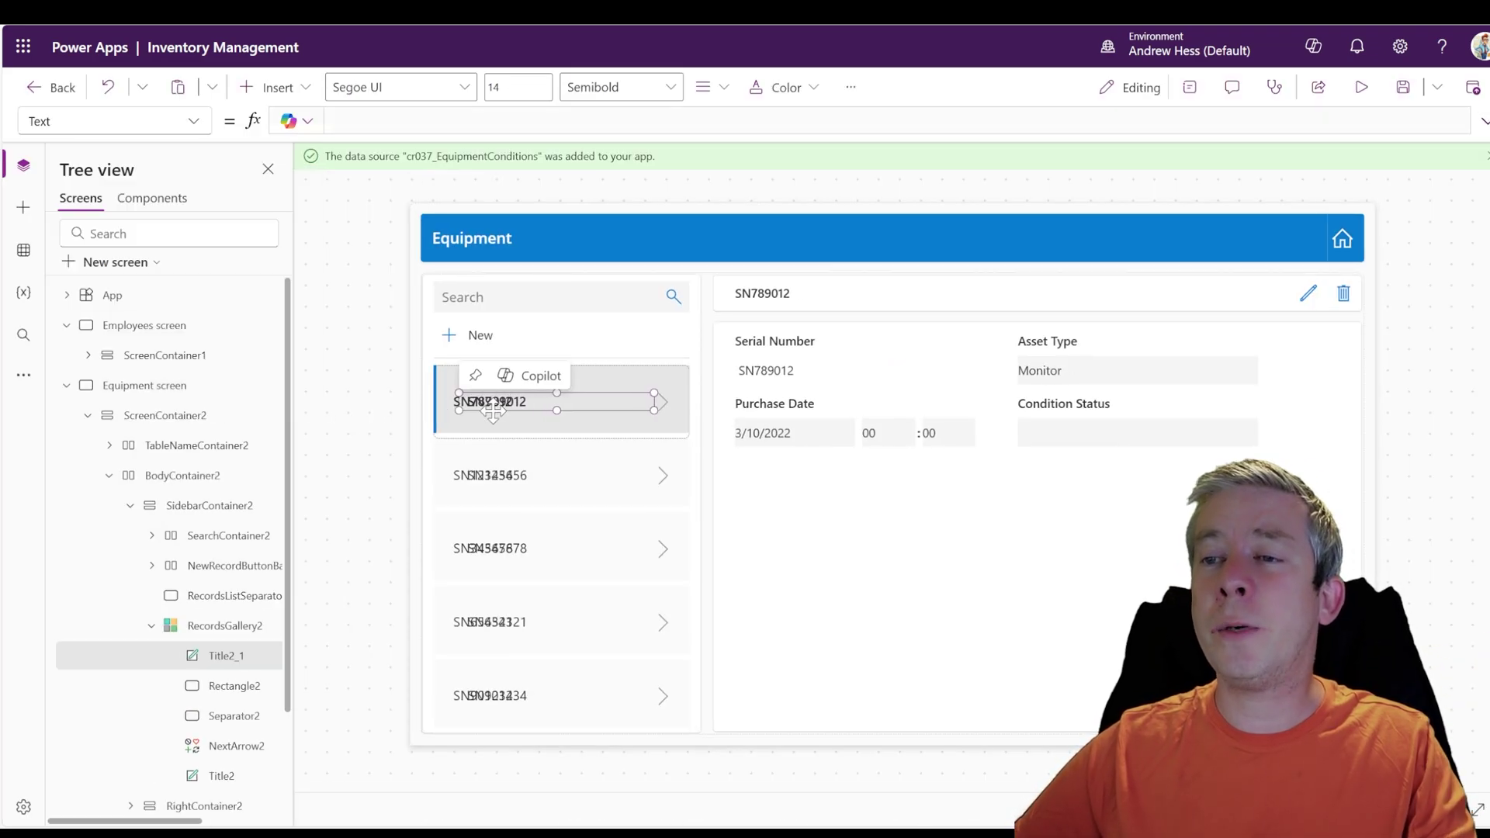
left_click_drag(496, 405, 502, 387)
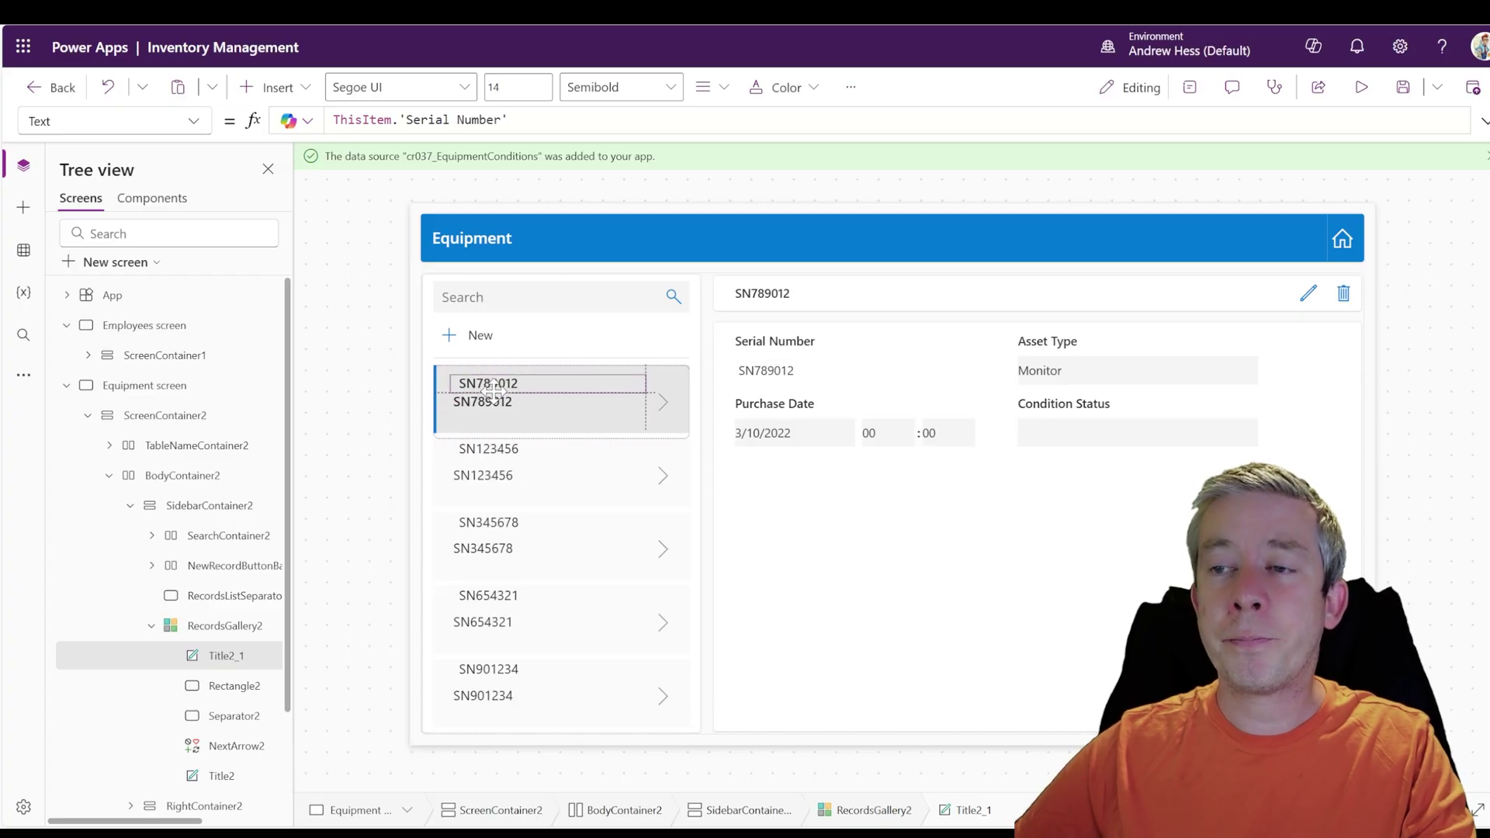
left_click_drag(508, 119, 398, 120)
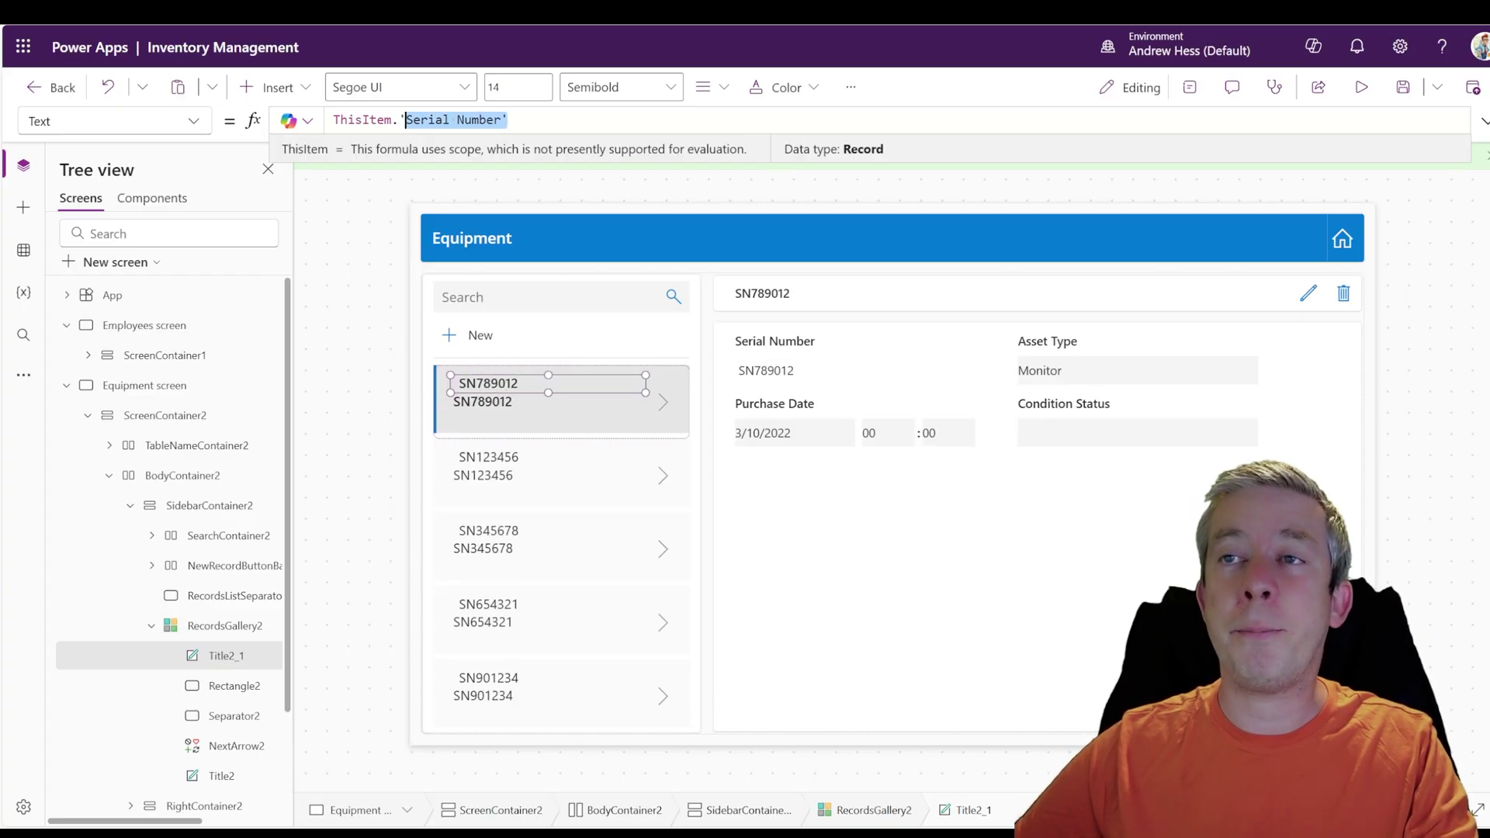
key("BackSpace")
type("As")
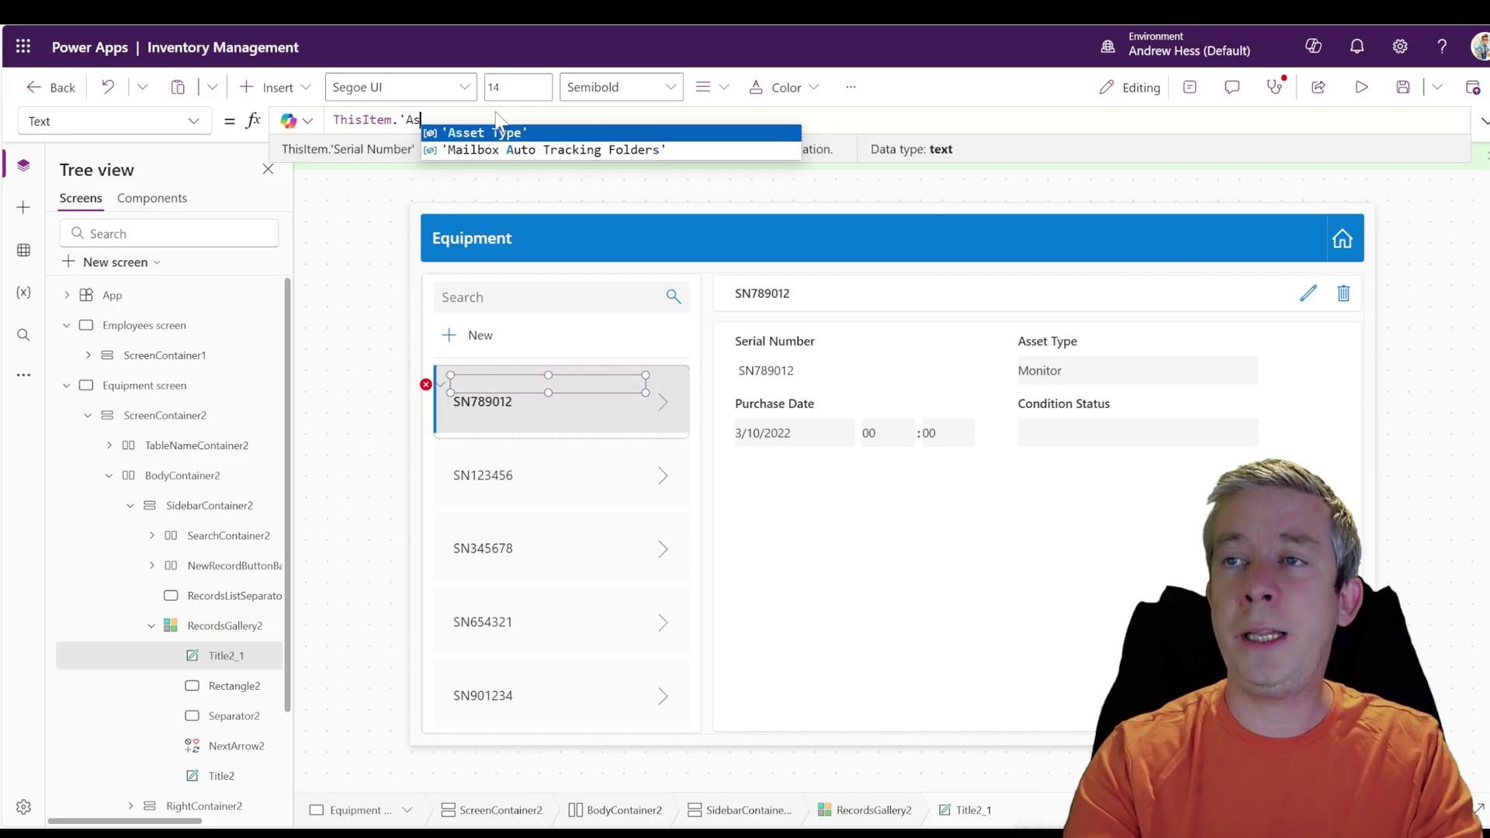
key("Tab")
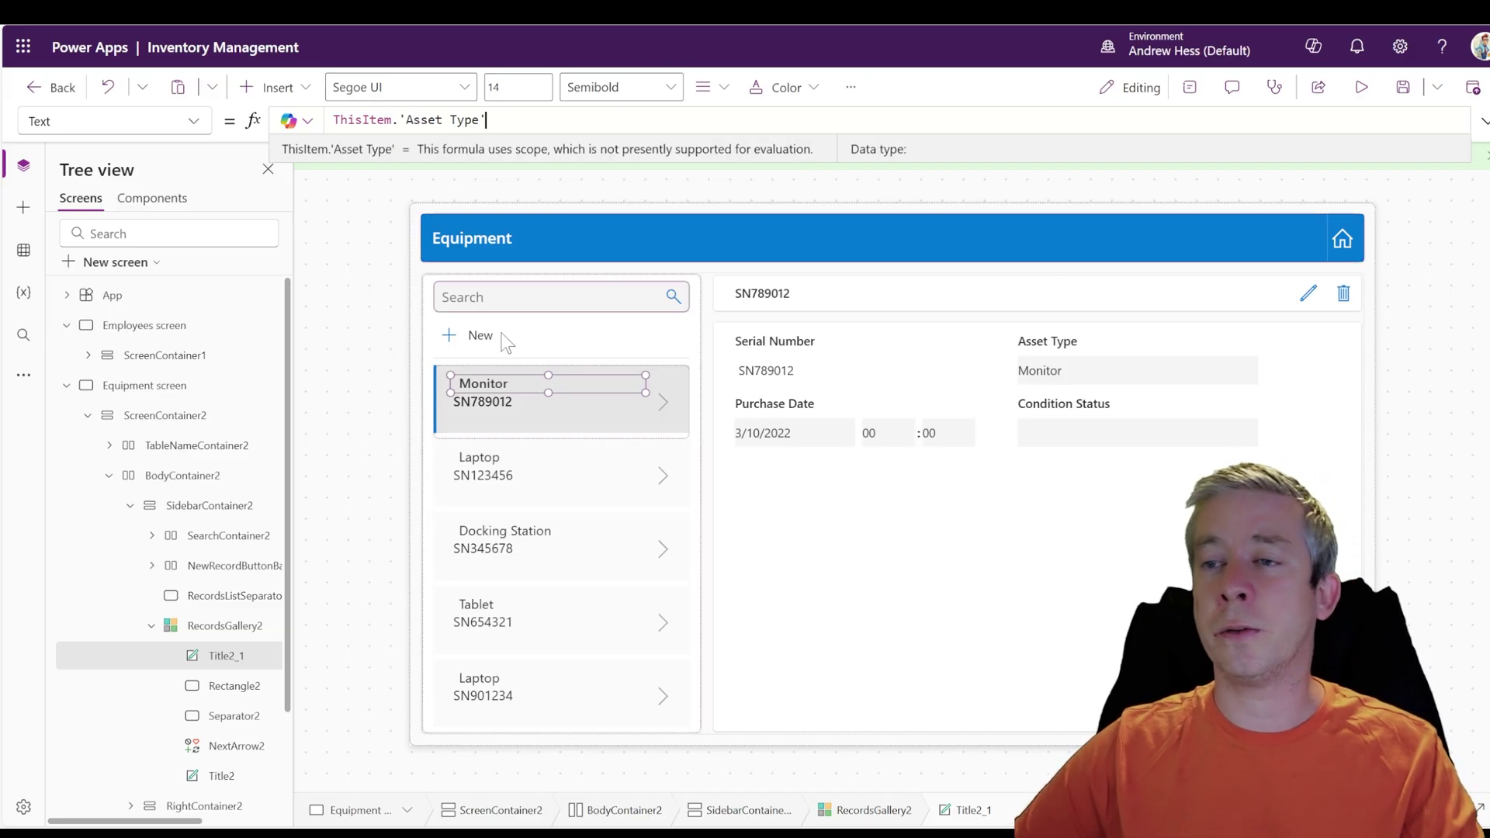
left_click(503, 383)
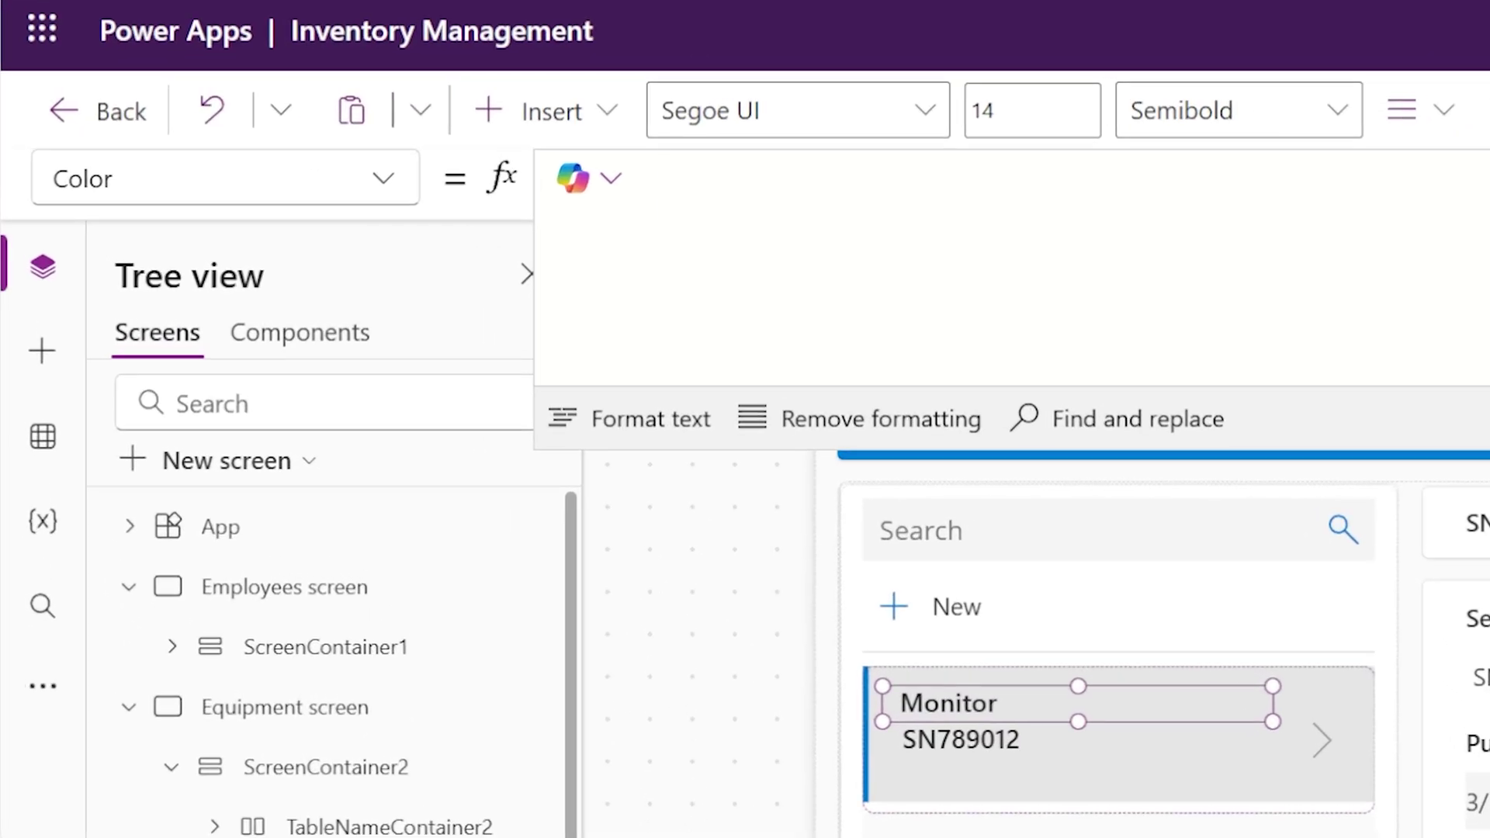
Step: Use a Copilot comment 'If Asset Type is equal to Monitor the Color Blue' to generate the label's Color formula, then preview
left_click(593, 180)
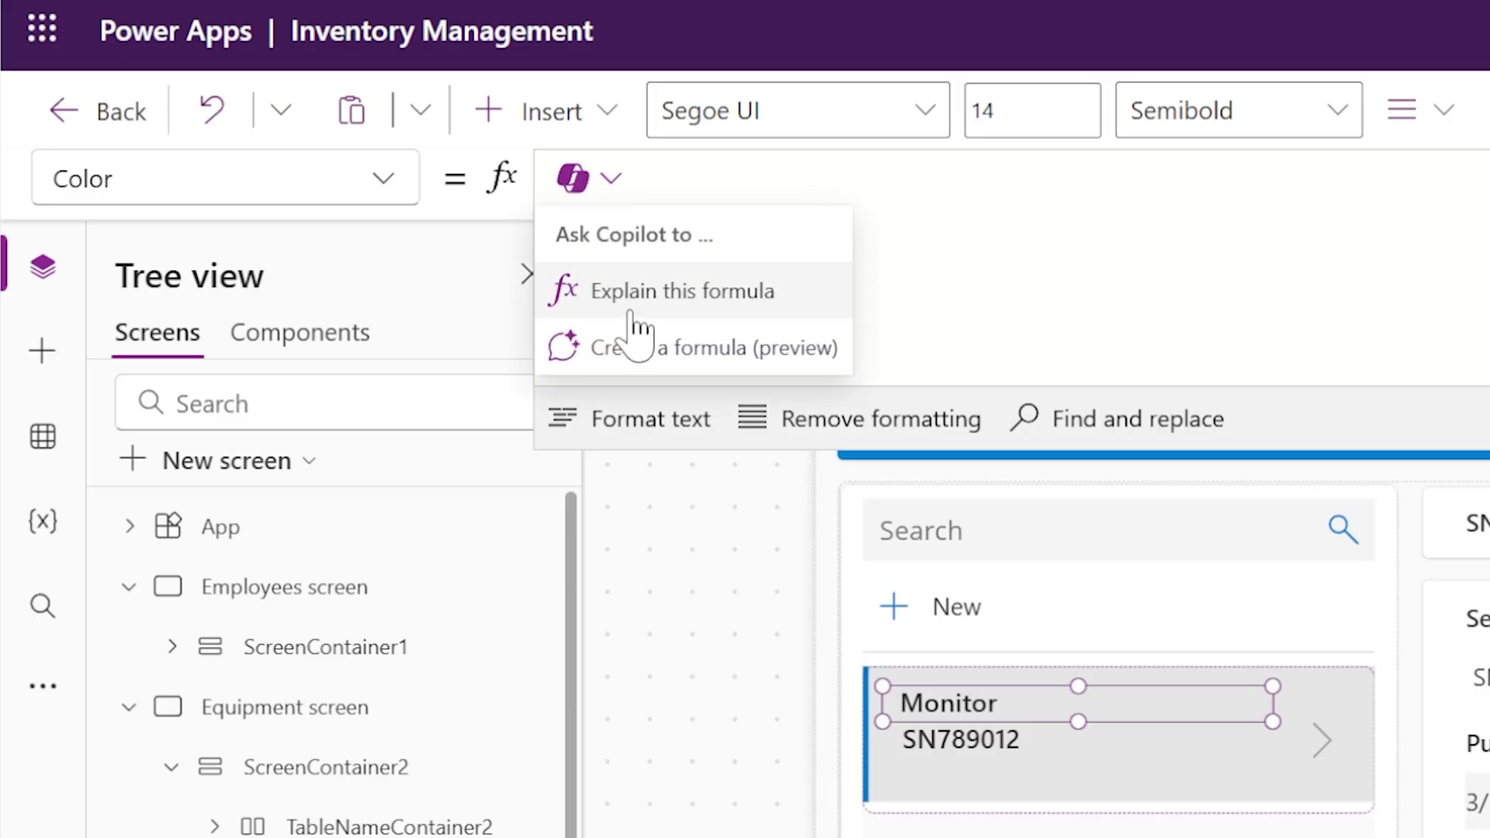
left_click(632, 365)
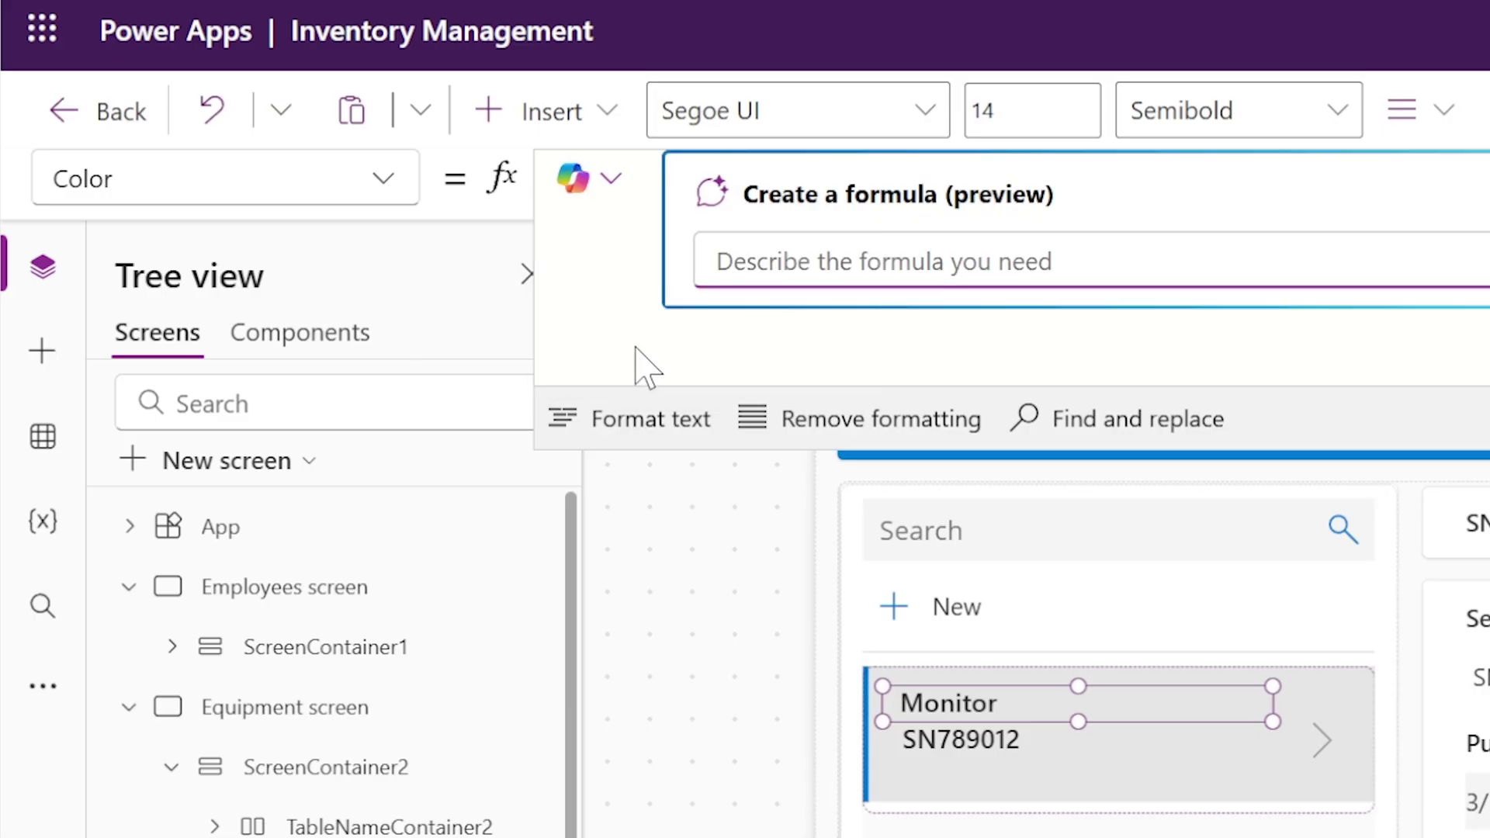
left_click(663, 341)
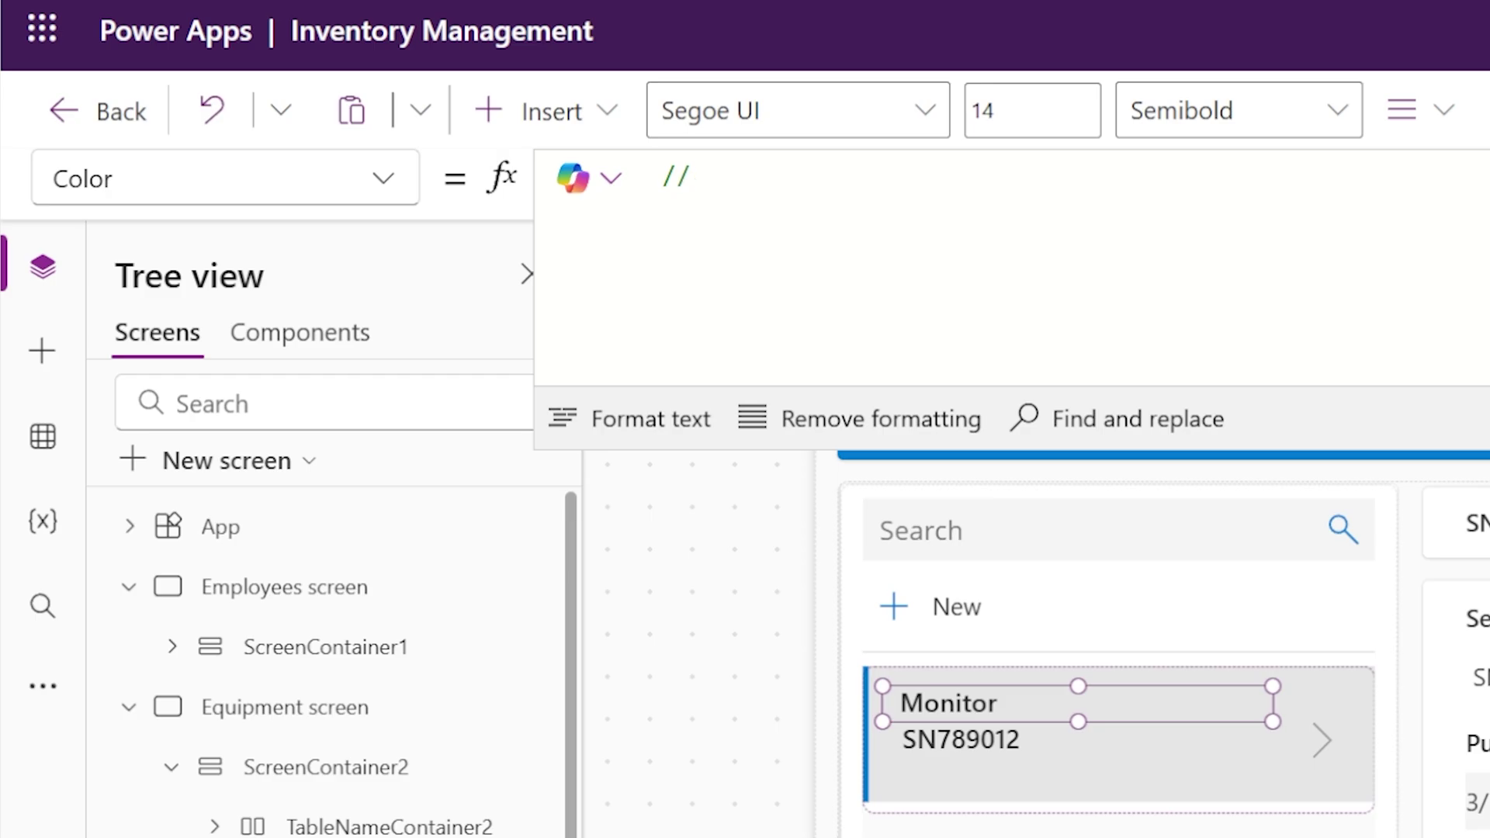
type("If Asset Type is equal to Monitor Mak")
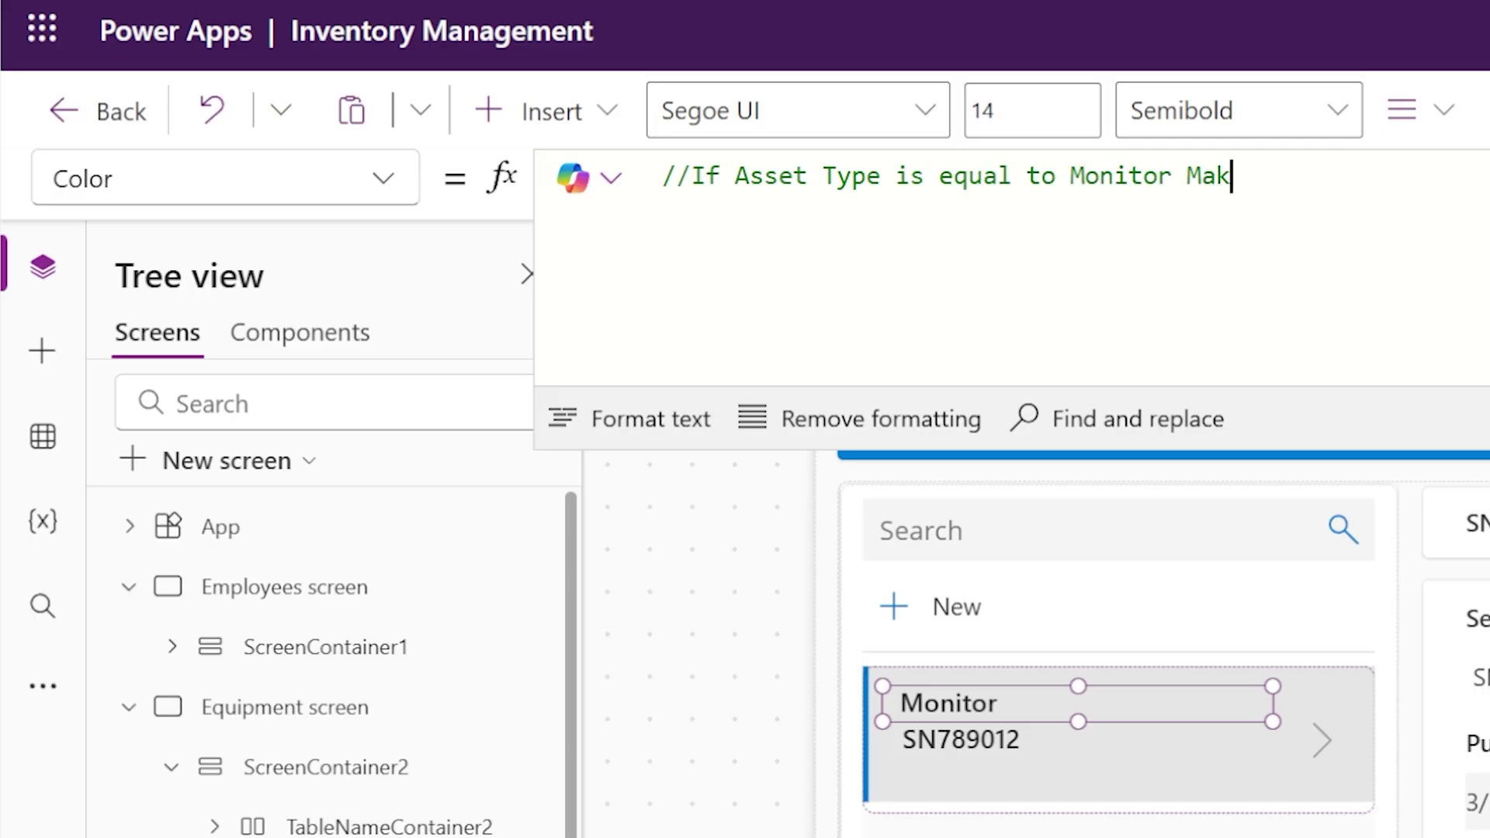
type("the Color Blu")
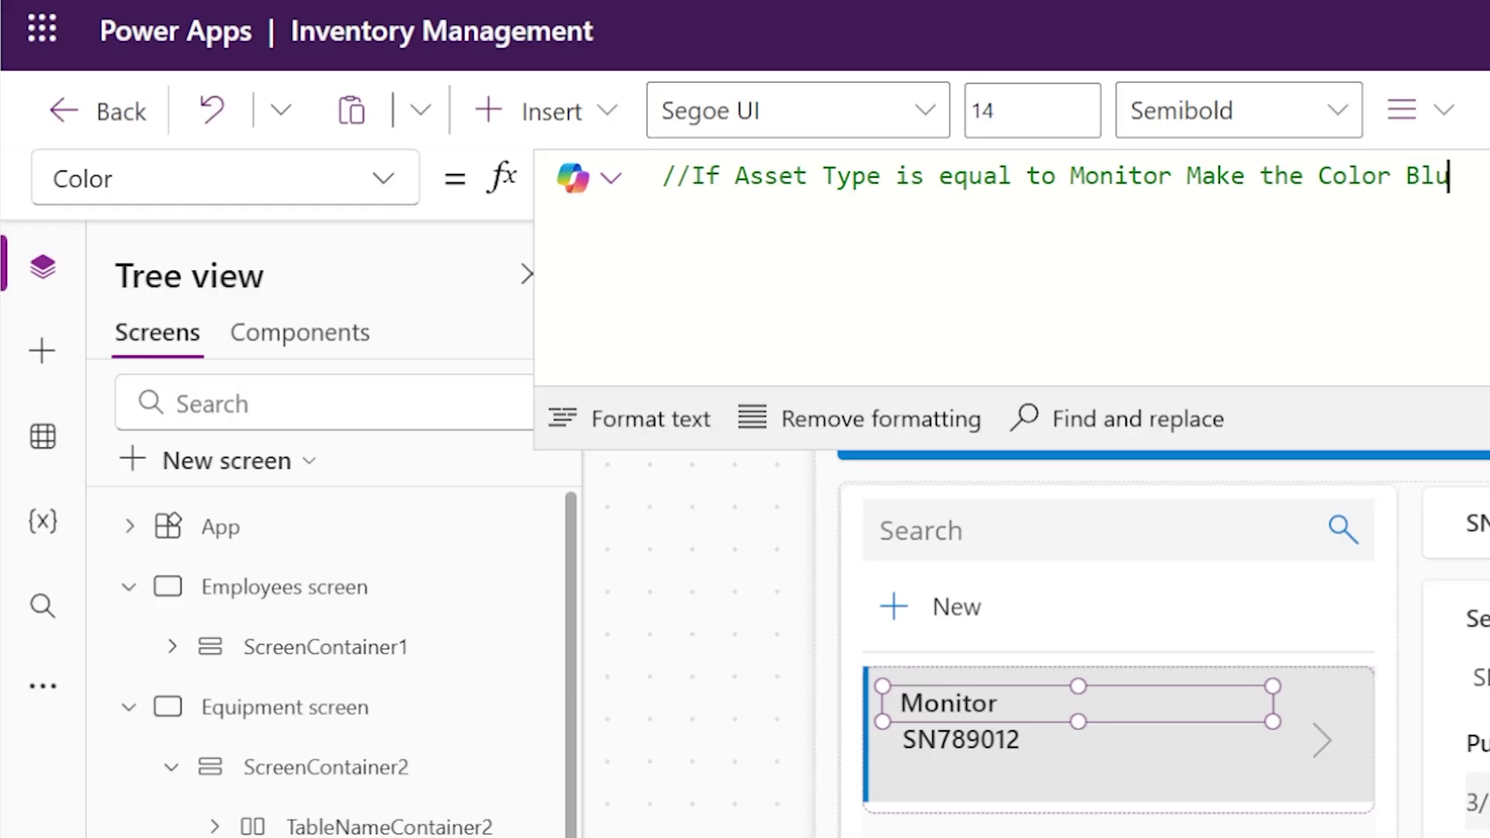
type("e")
key("Return")
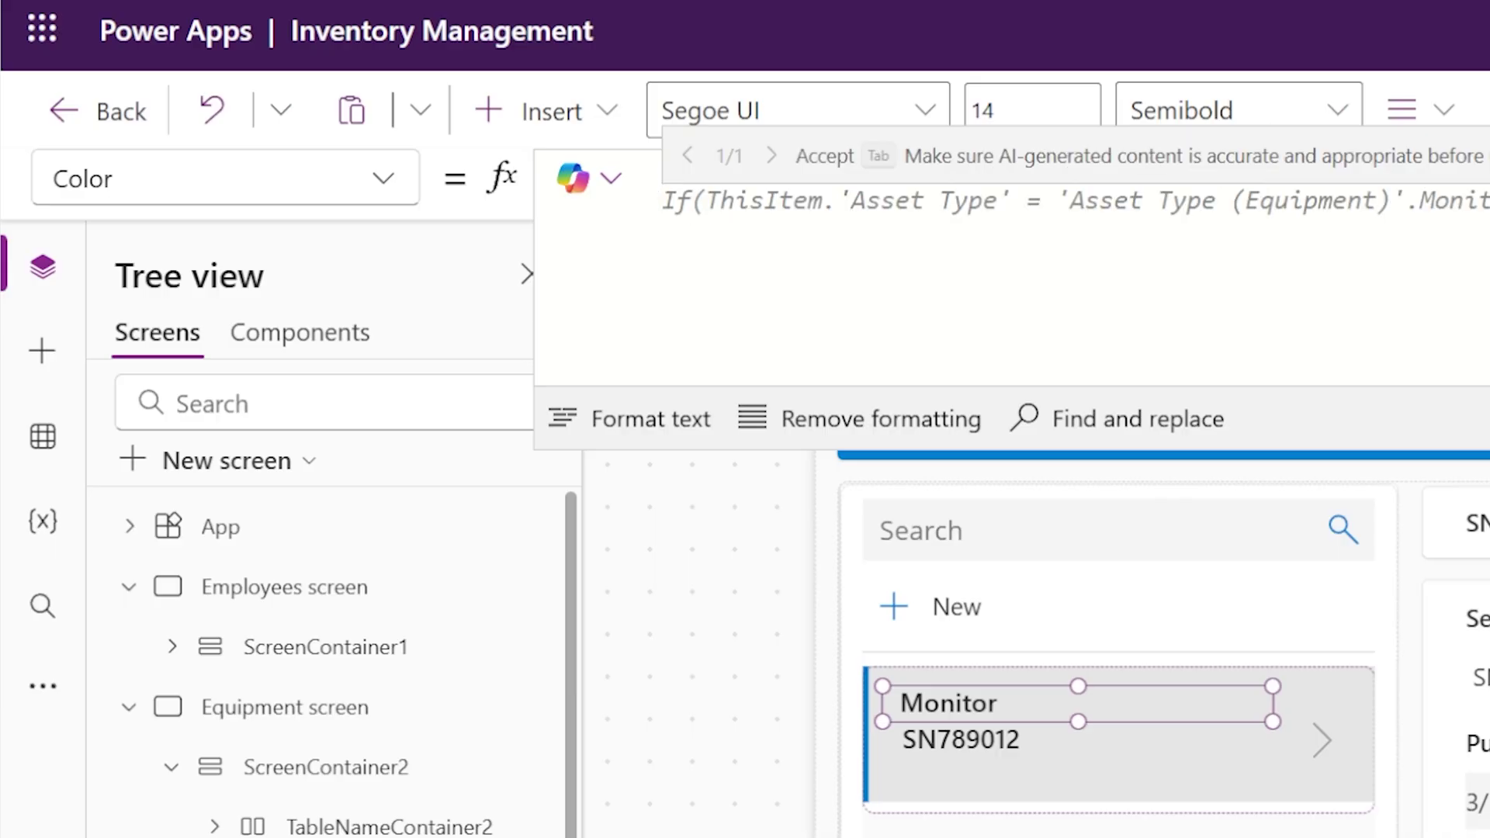
key("Tab")
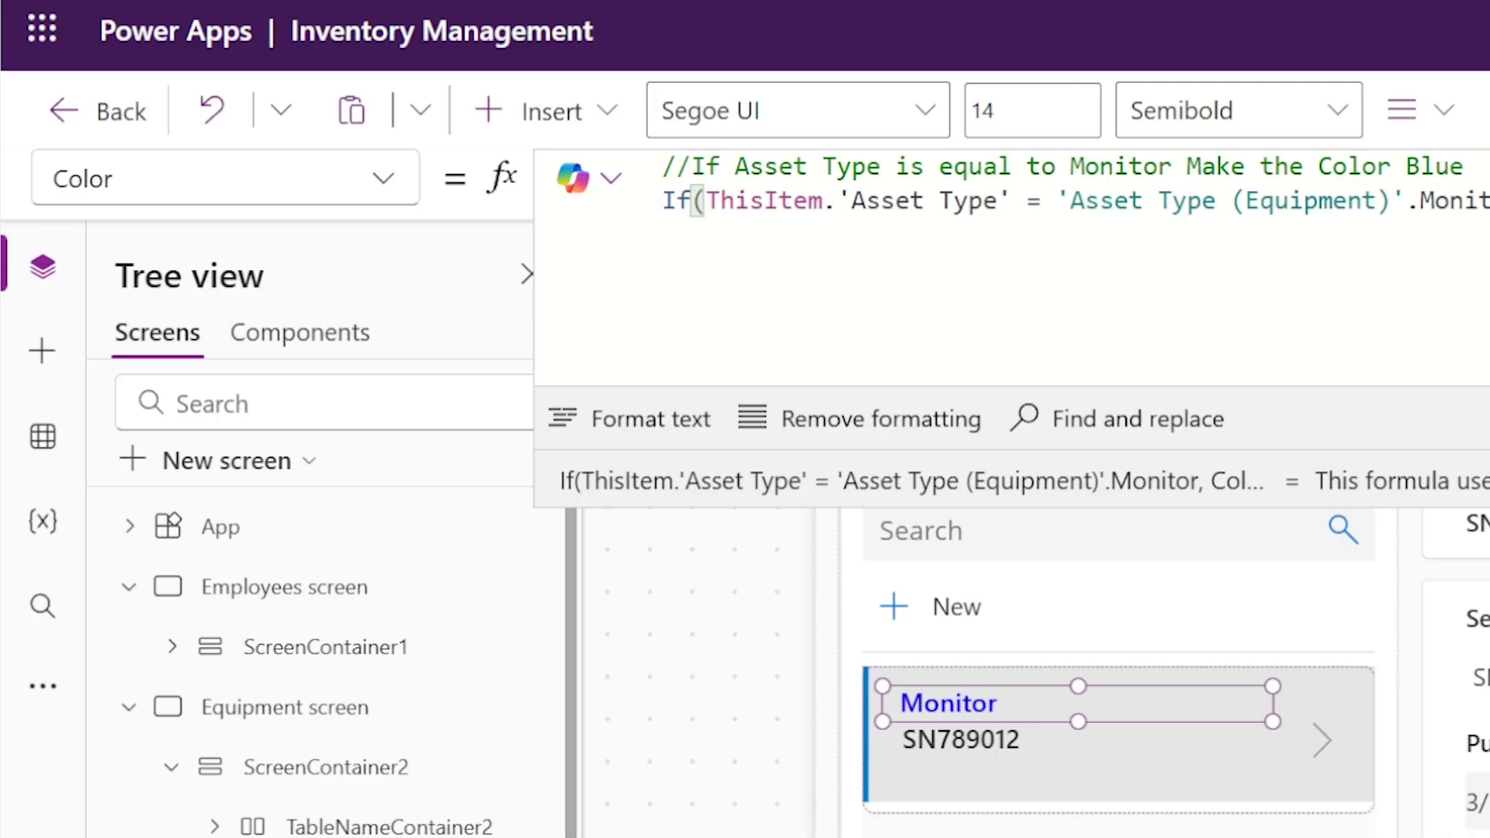
mouse_move(1349, 784)
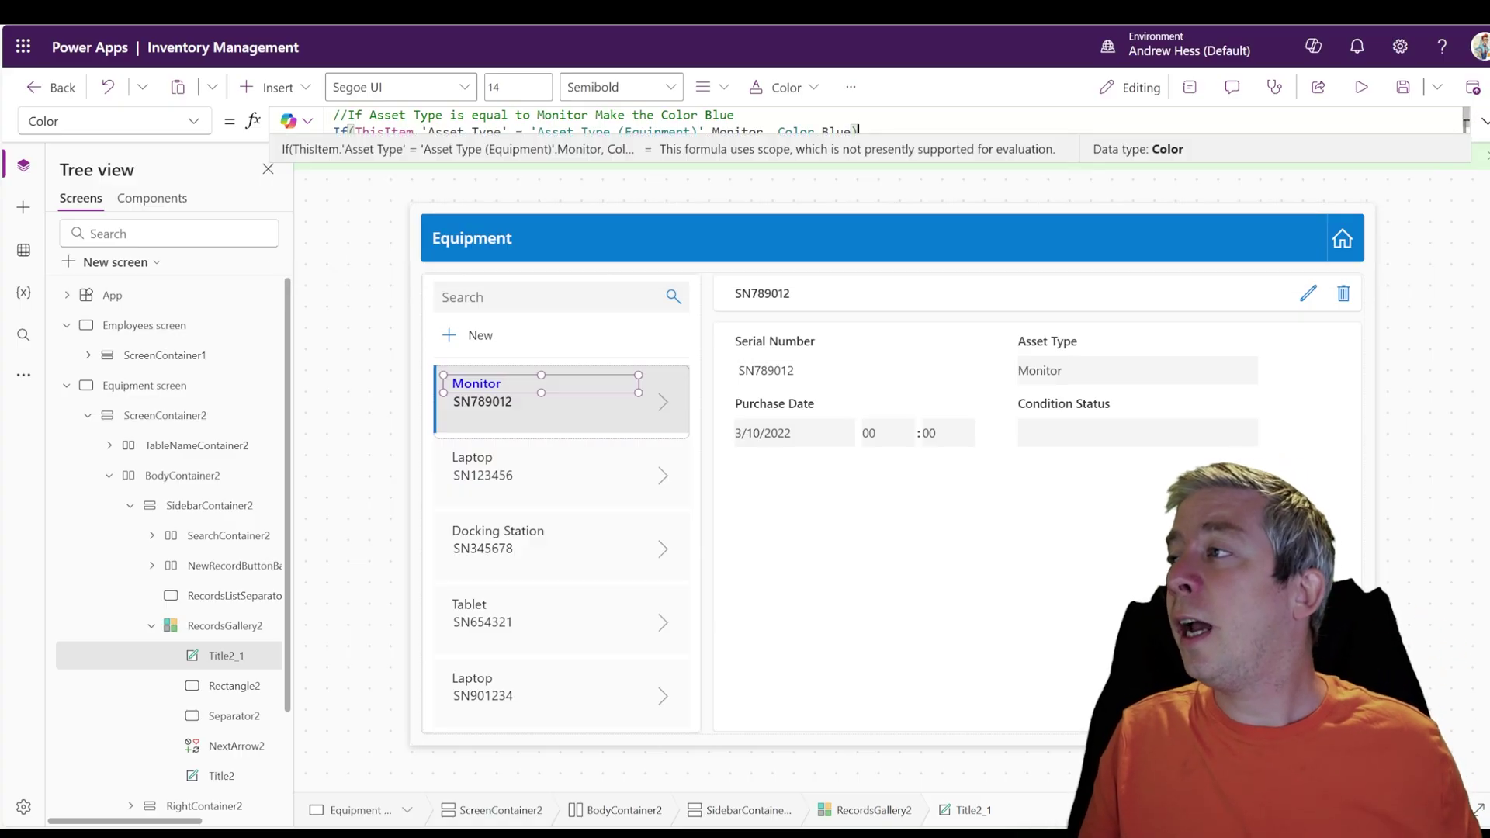
left_click(1312, 46)
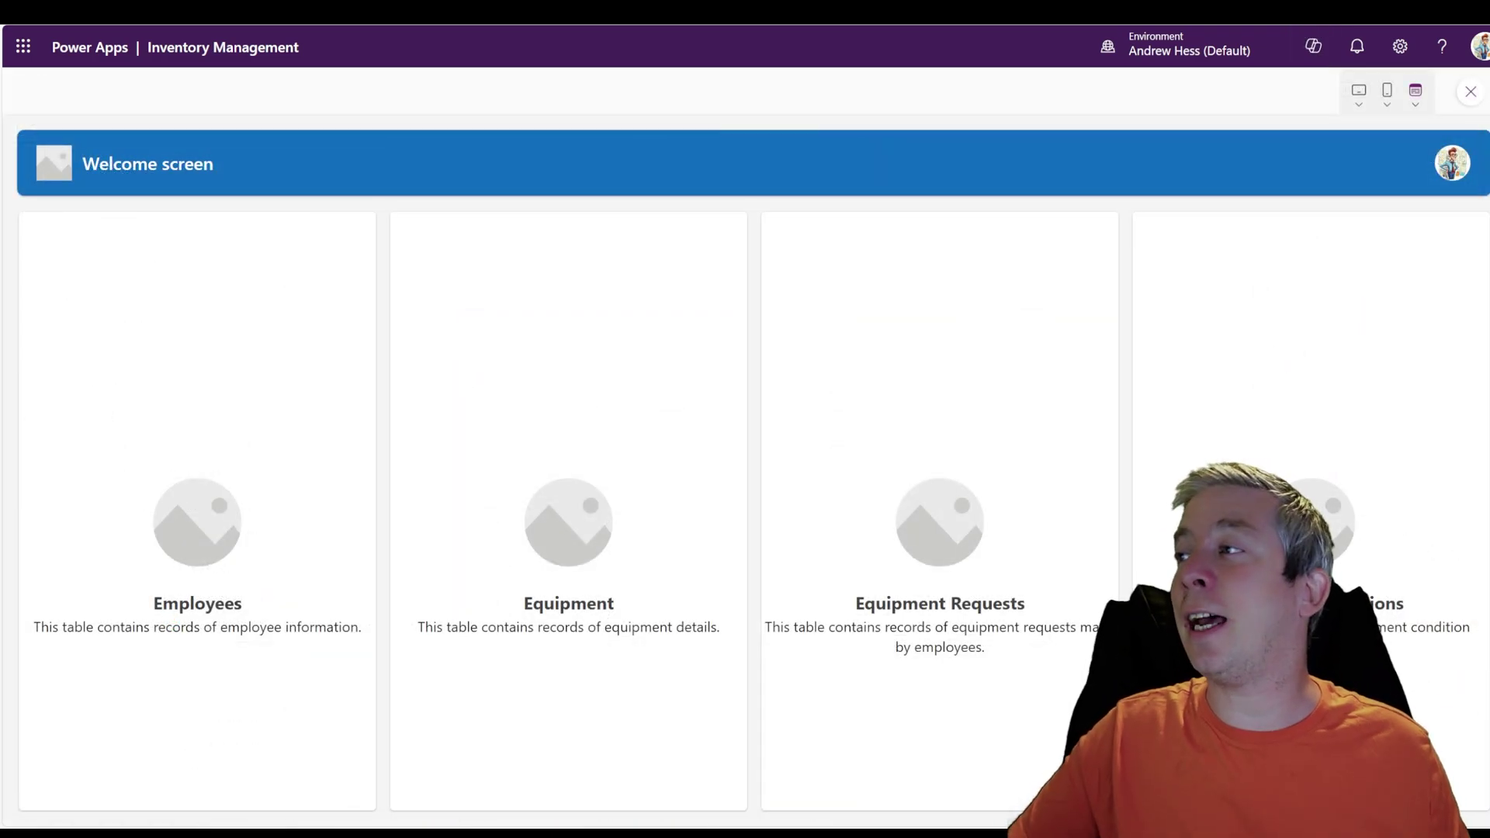
Step: Switch the preview to phone size and check the Laptop SN123456 record and Equipment Requests screen
left_click(1387, 92)
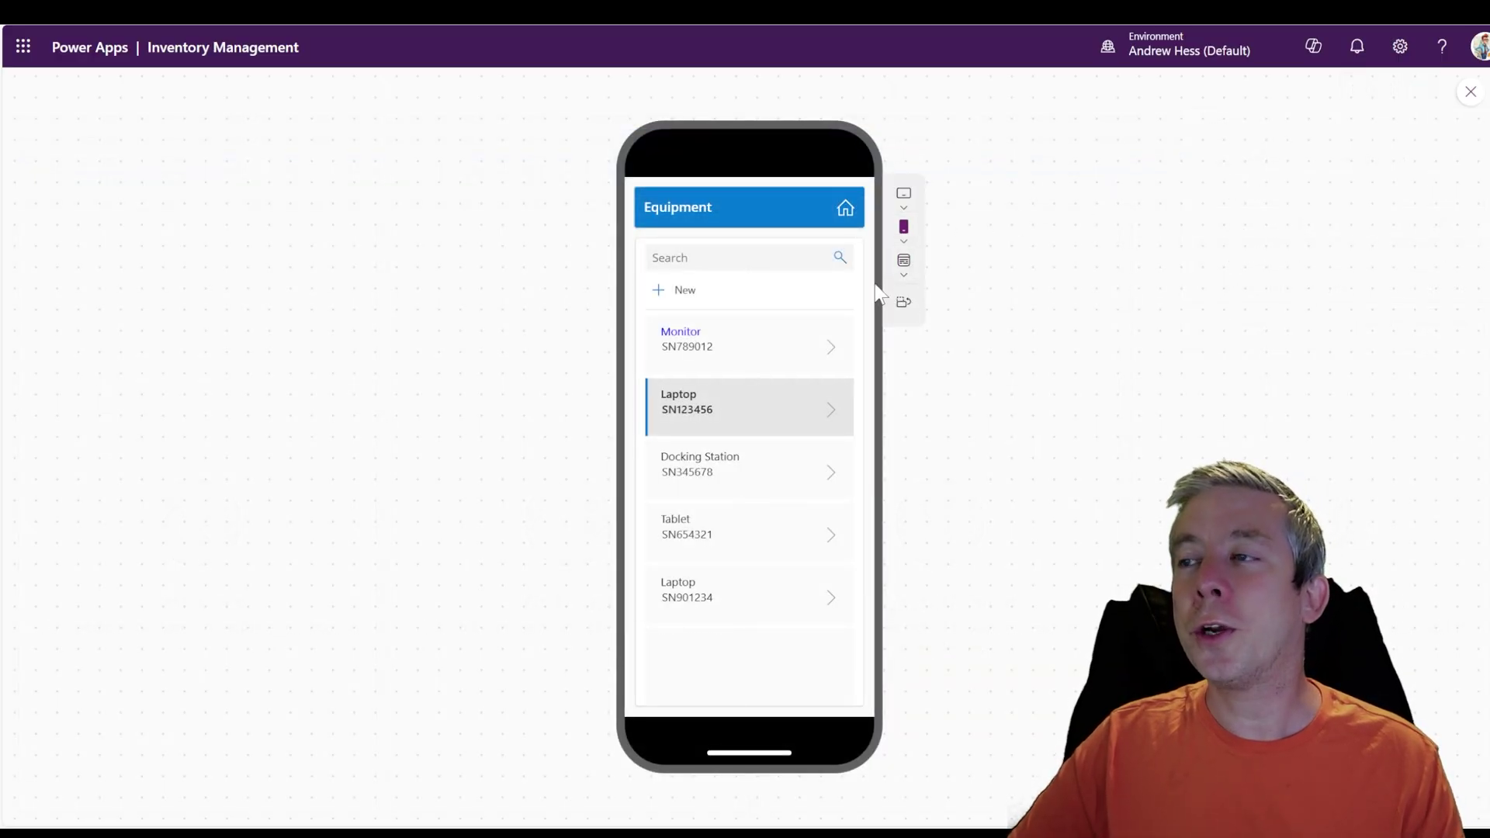
left_click(839, 419)
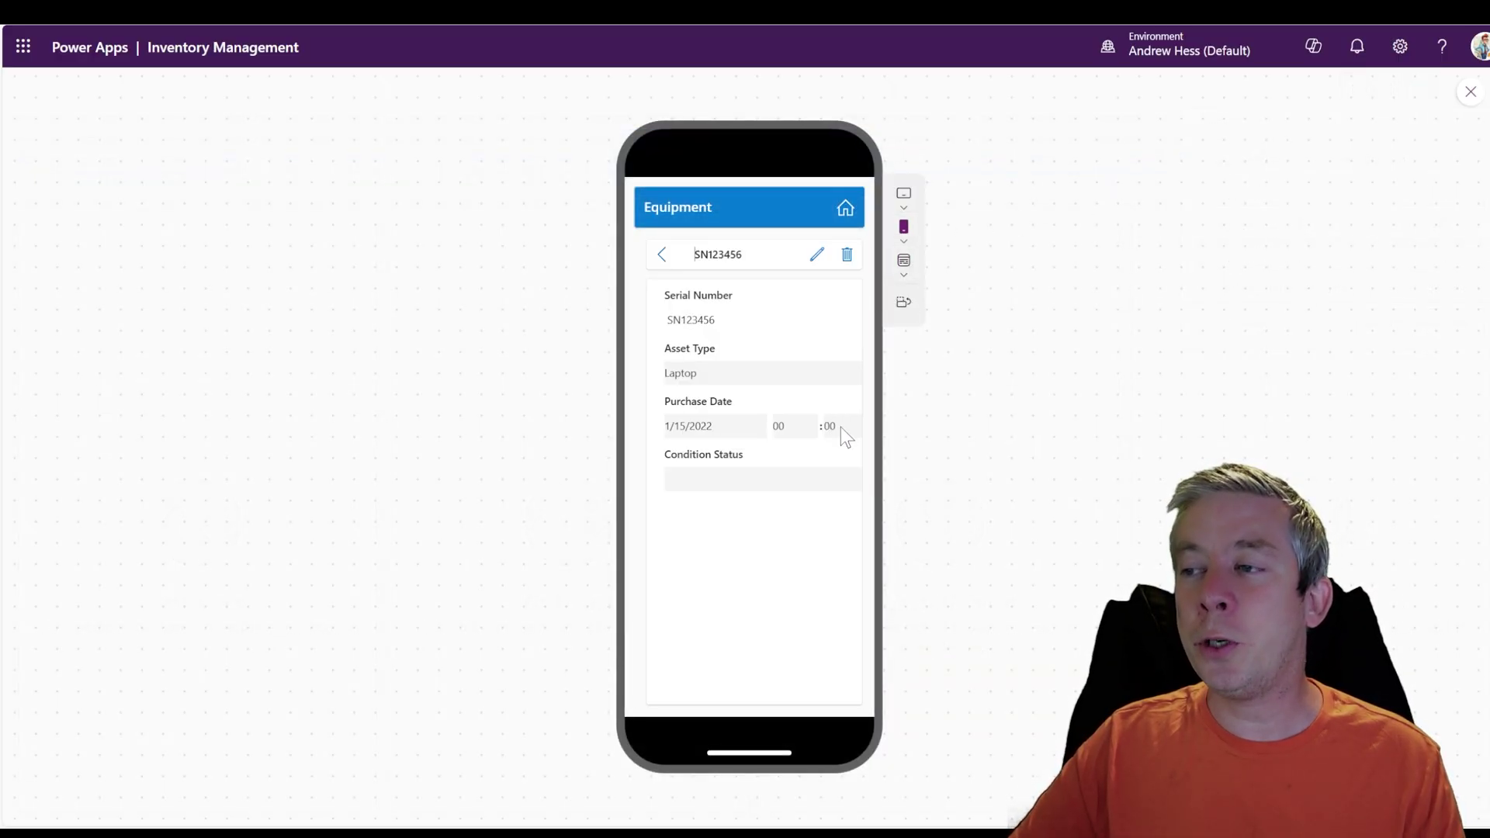
left_click(662, 256)
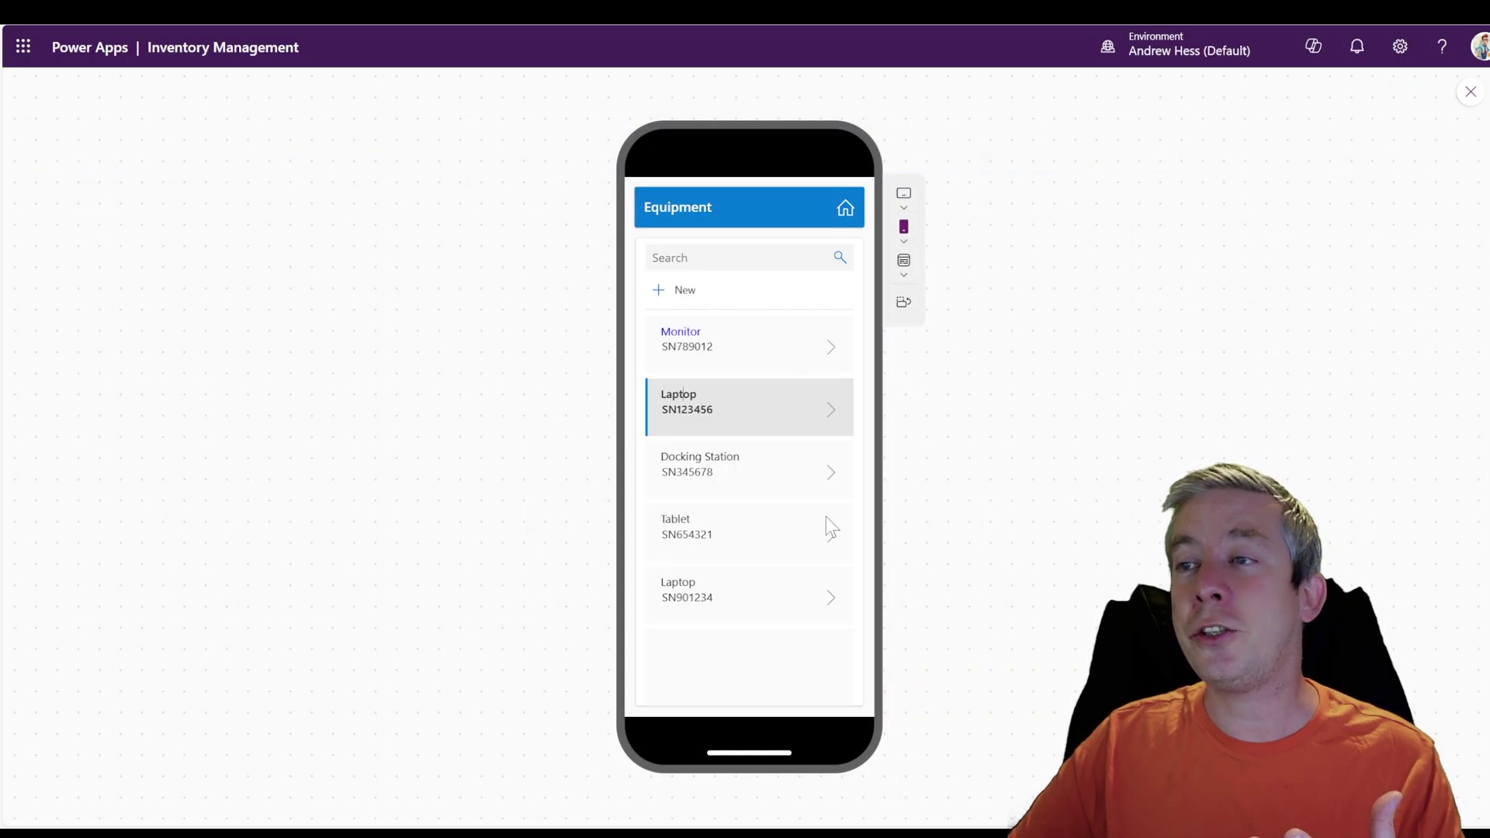
left_click(847, 221)
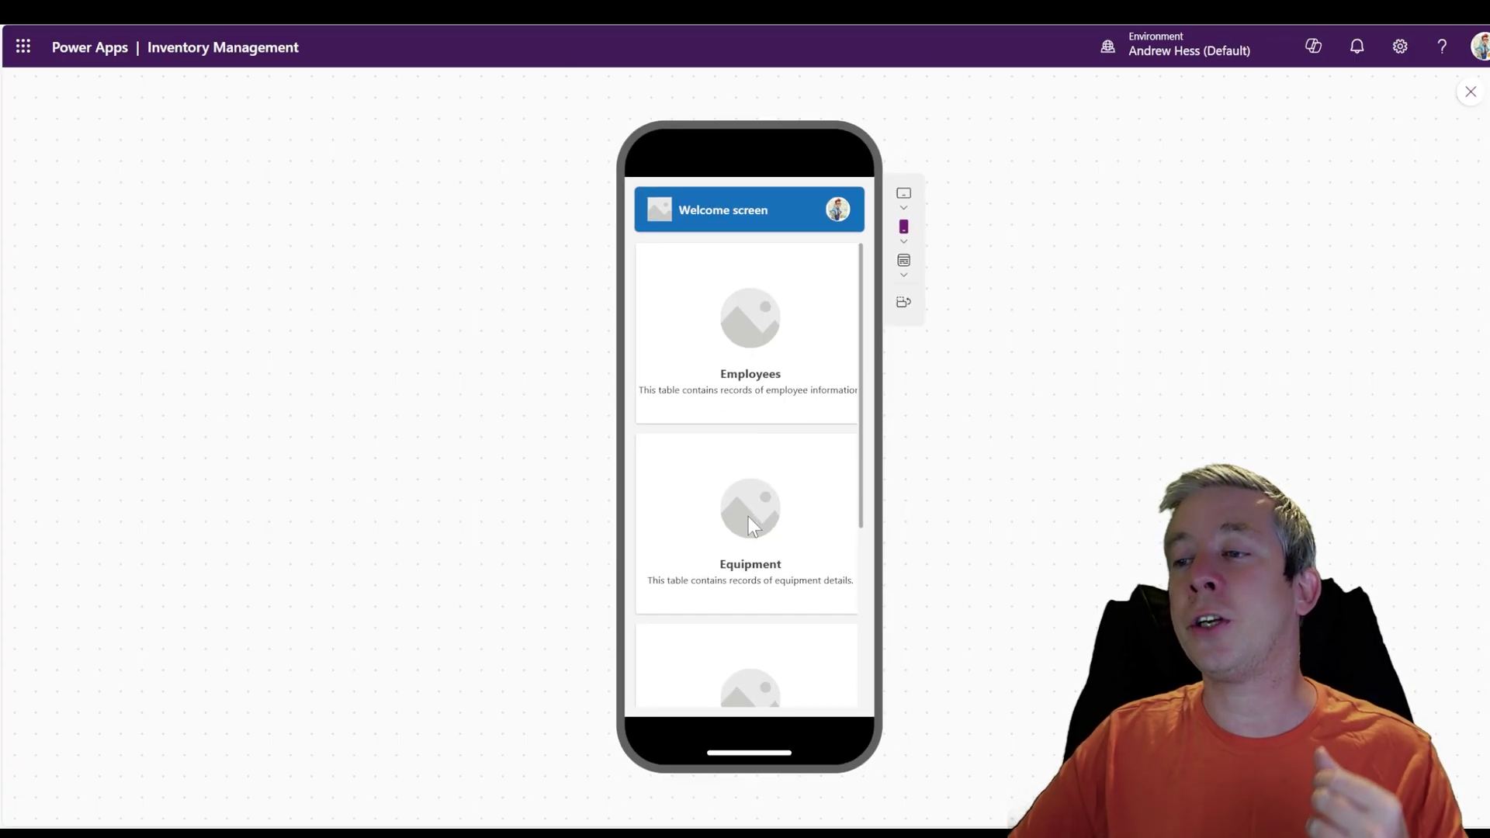
scroll(748, 505, "down", 4)
left_click(748, 485)
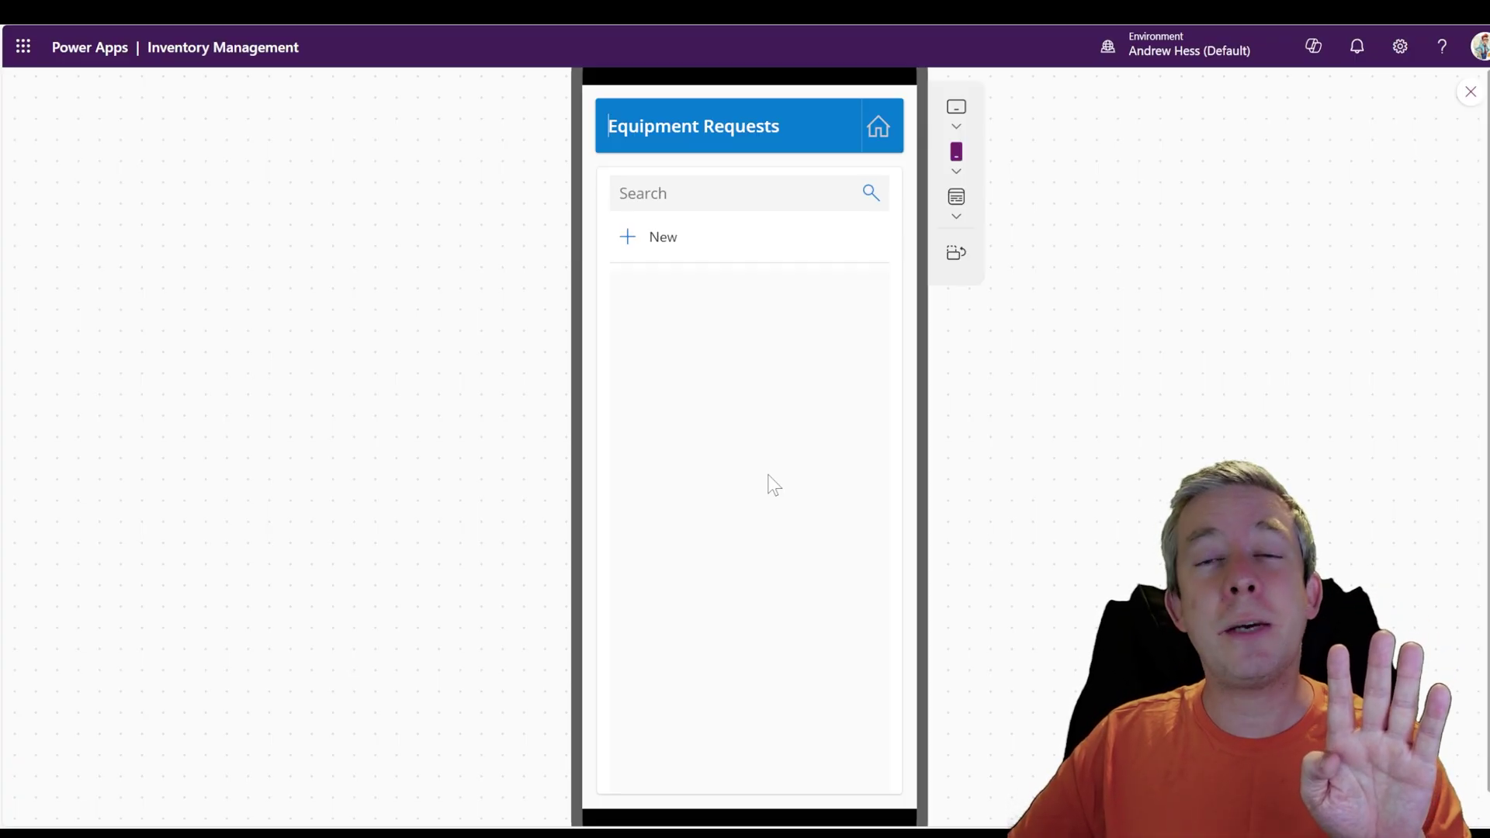
left_click(844, 210)
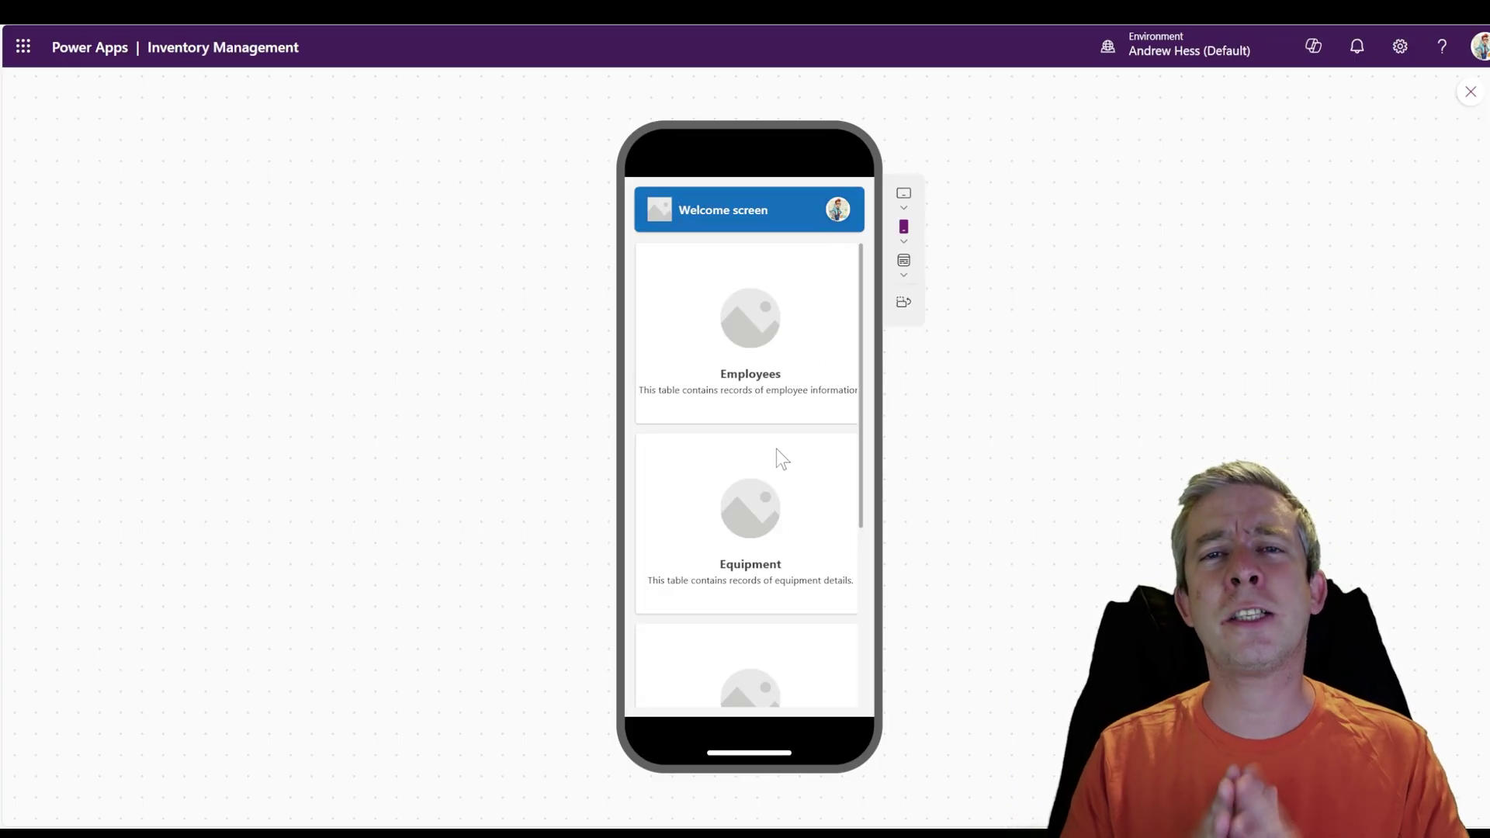
Step: Open the Copilot pane showing the earlier monitorIcon request for RecordsGallery2
left_click(1314, 49)
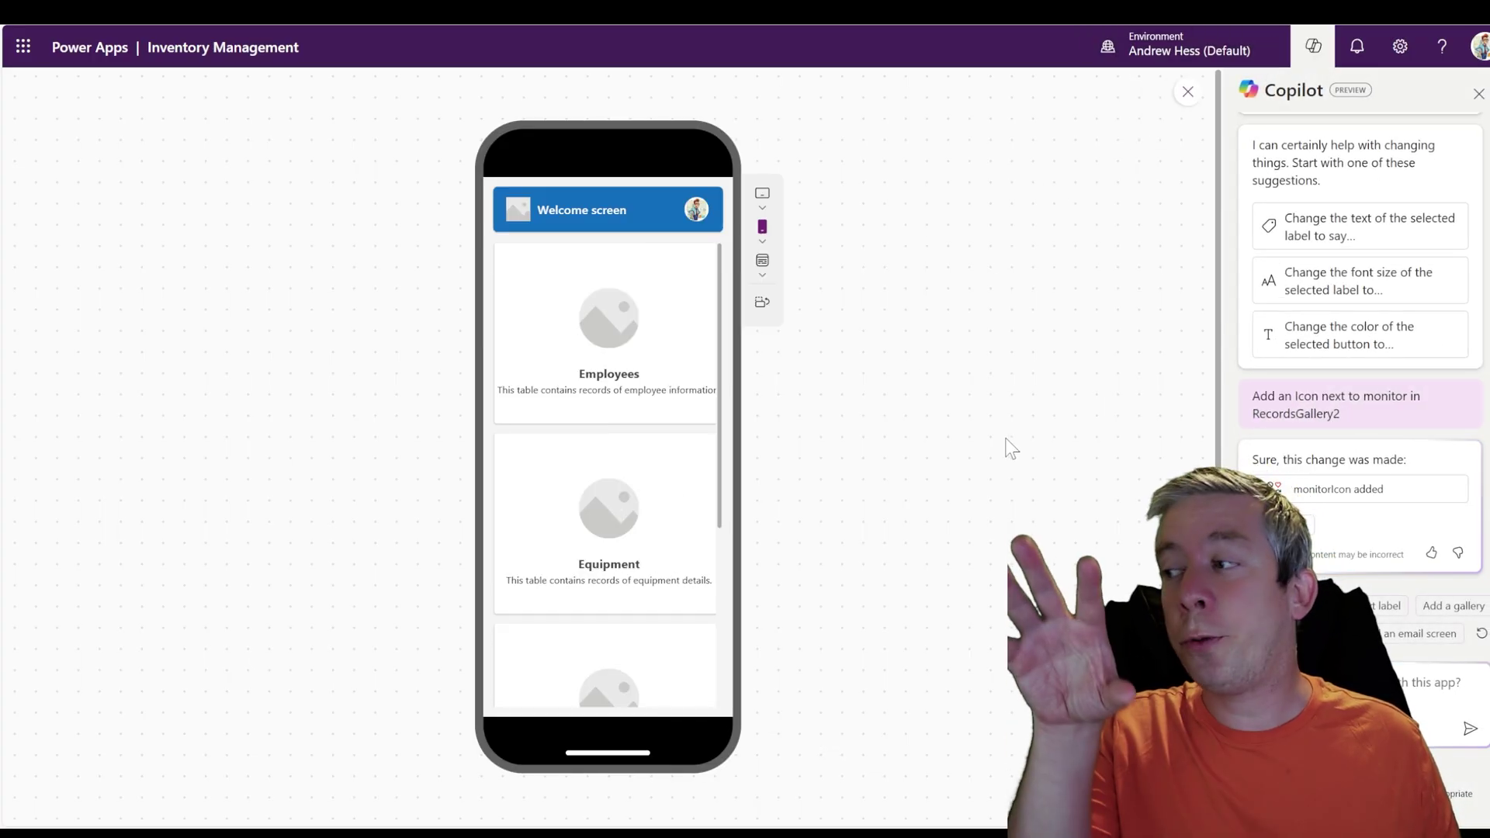